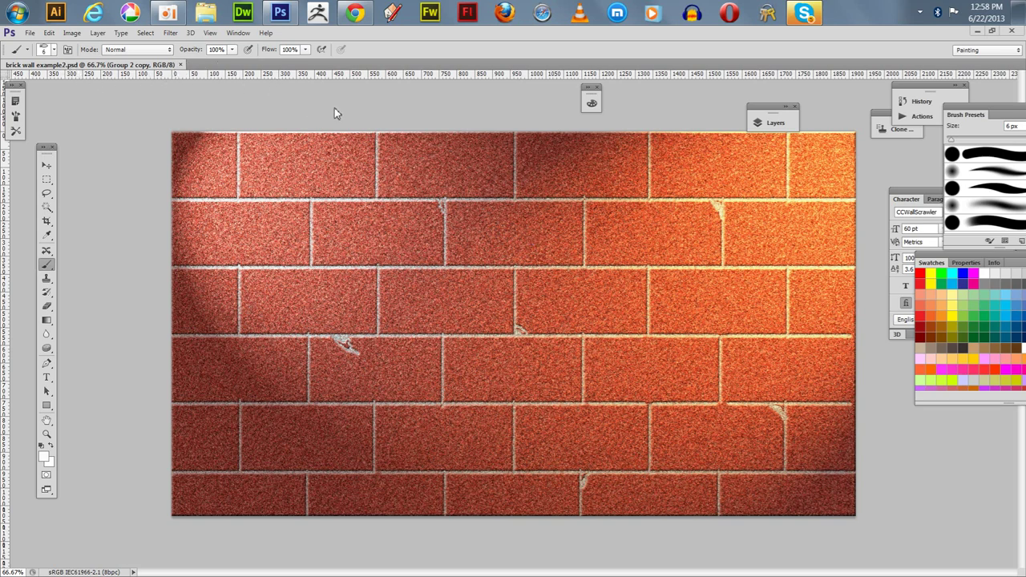
Step: Close the brick wall example2.psd document
{"action": "left_click", "coordinate": [180, 64]}
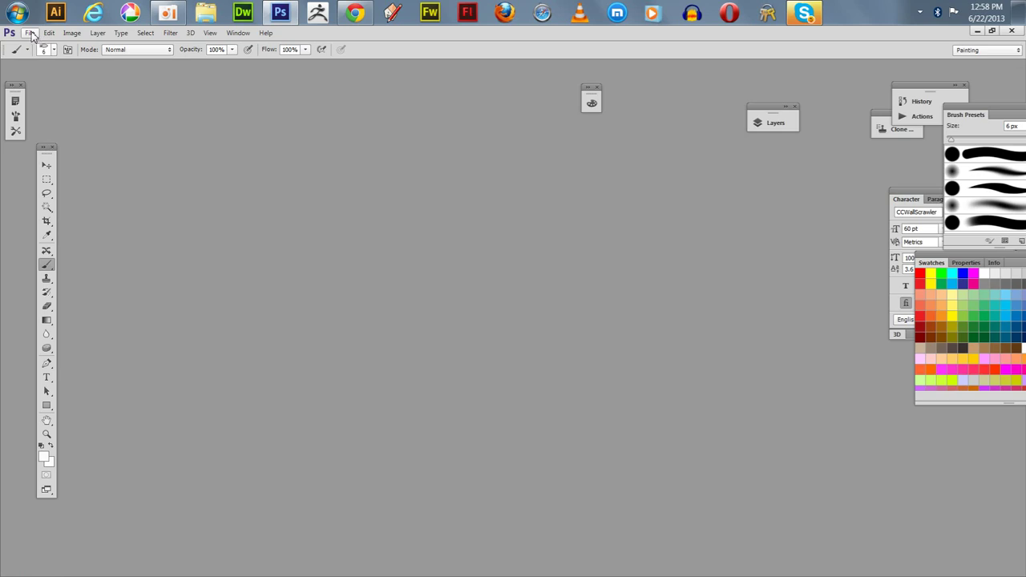
Step: Create a new 1920 × 1080 px, 72 ppi document with a transparent background
{"action": "left_click", "coordinate": [31, 33]}
{"action": "left_click", "coordinate": [40, 46]}
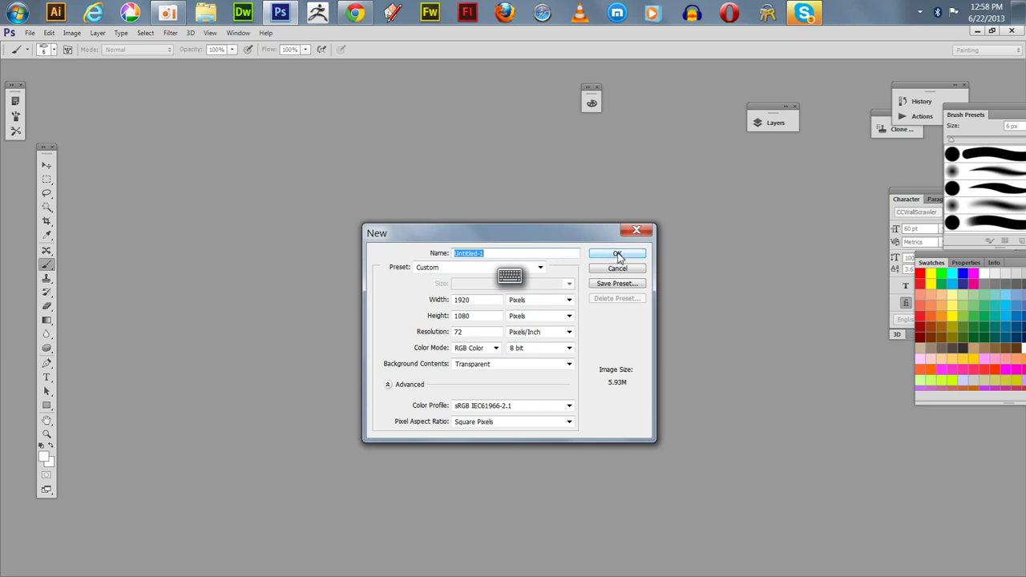
{"action": "left_click", "coordinate": [618, 254]}
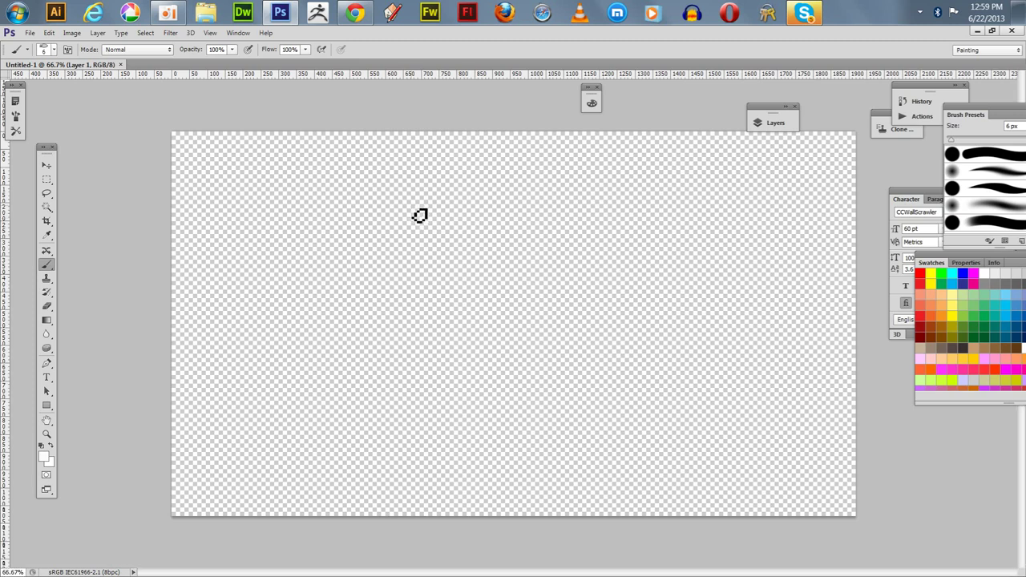
Step: Choose a round brush at 10 px and reset default colours so black is the foreground
{"action": "left_click", "coordinate": [53, 50]}
{"action": "left_click", "coordinate": [126, 134]}
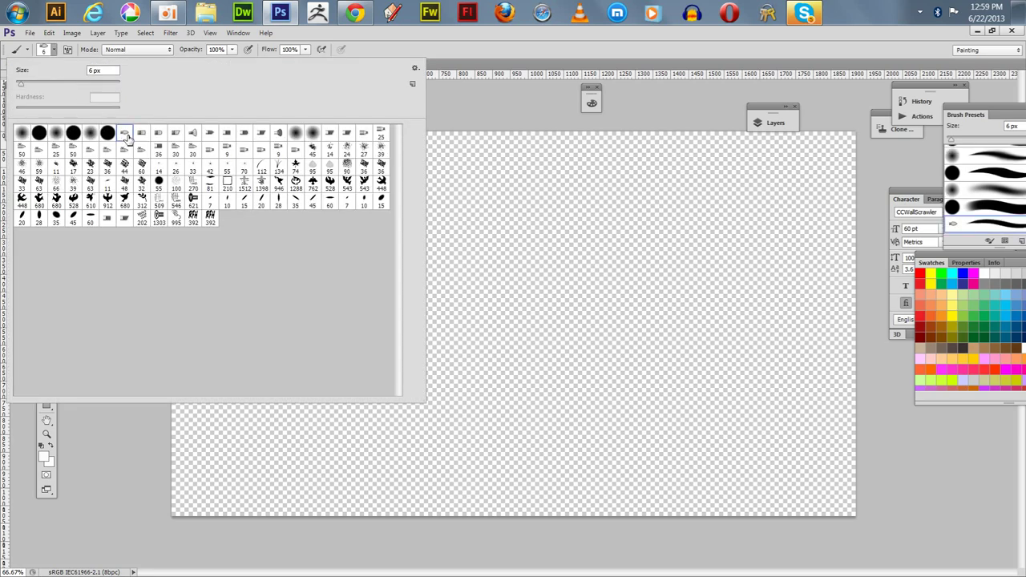
{"action": "key", "text": "Return"}
{"action": "left_click", "coordinate": [54, 51]}
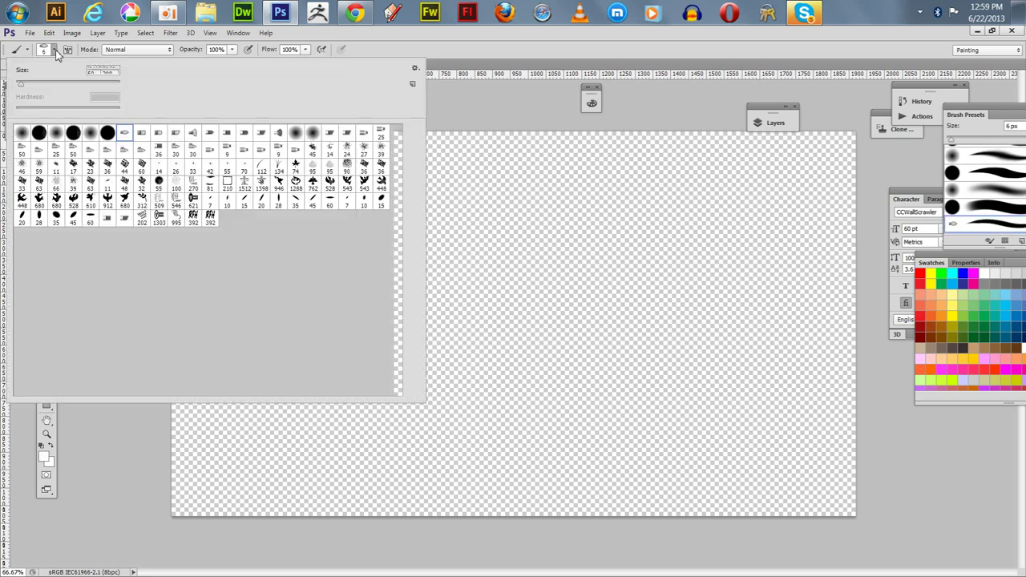
{"action": "left_click_drag", "start_coordinate": [33, 84], "coordinate": [27, 87]}
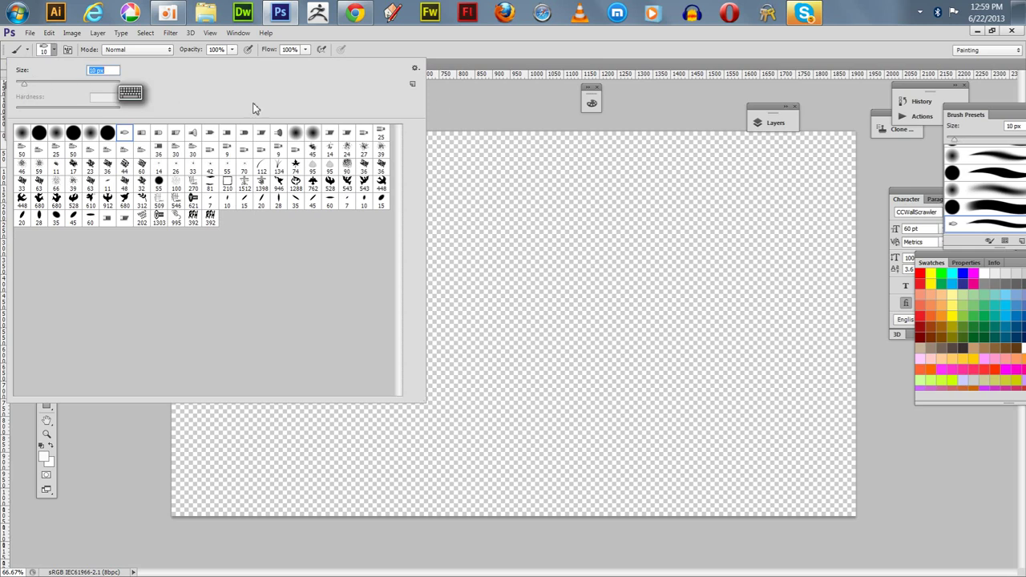
{"action": "key", "text": "Return"}
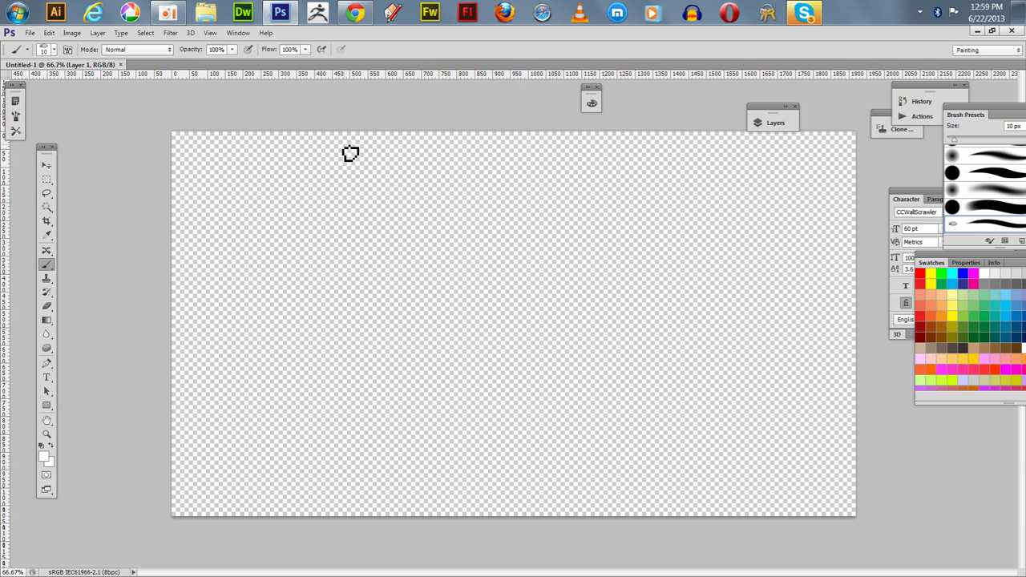
{"action": "key", "text": "d"}
Step: Fill Layer 1 with White using Edit > Fill
{"action": "left_click", "coordinate": [766, 124]}
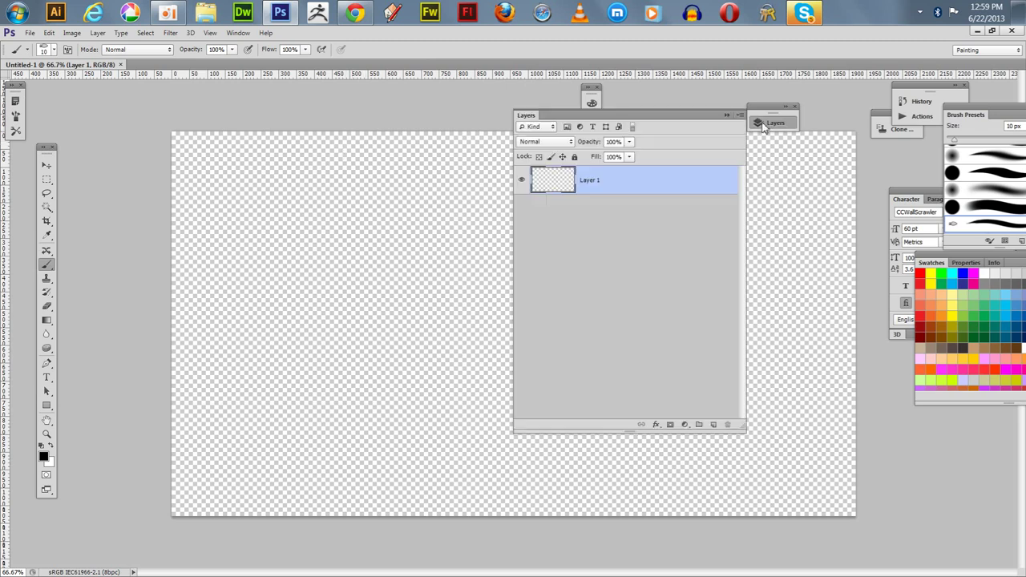
{"action": "left_click", "coordinate": [49, 32]}
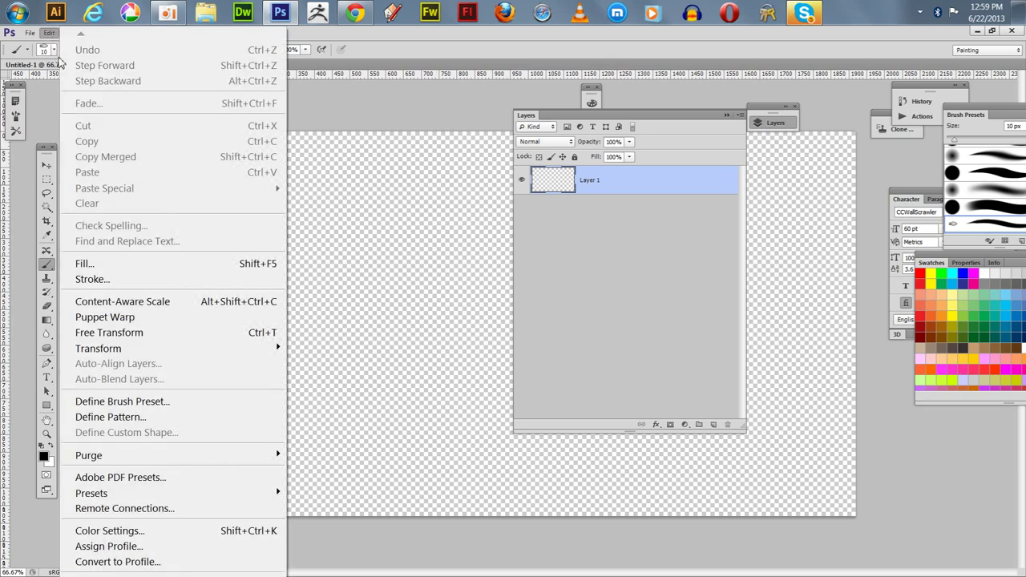
{"action": "left_click", "coordinate": [128, 265]}
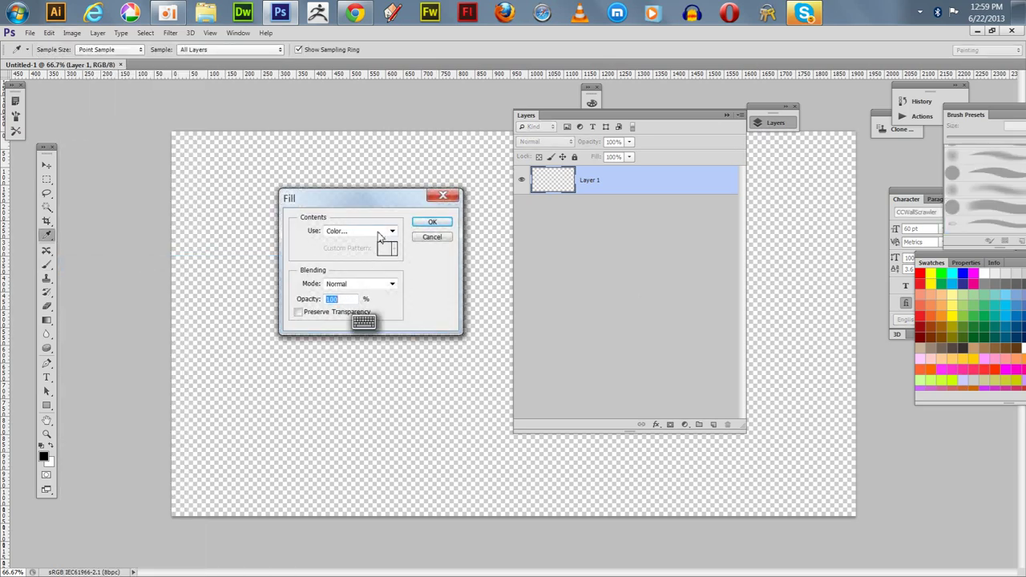
{"action": "left_click", "coordinate": [375, 232]}
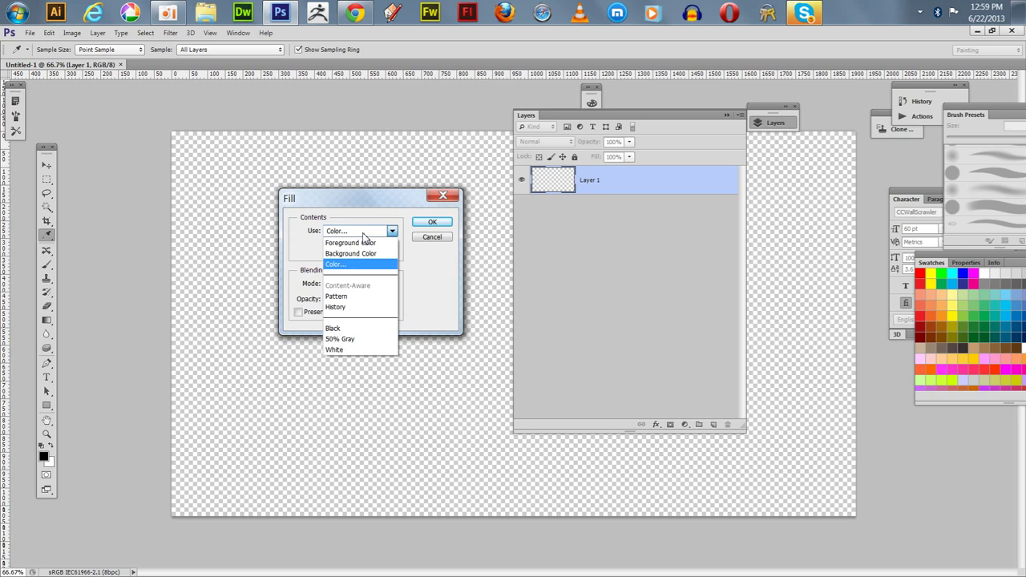
{"action": "left_click", "coordinate": [346, 351]}
{"action": "left_click", "coordinate": [431, 223]}
{"action": "key", "text": "b"}
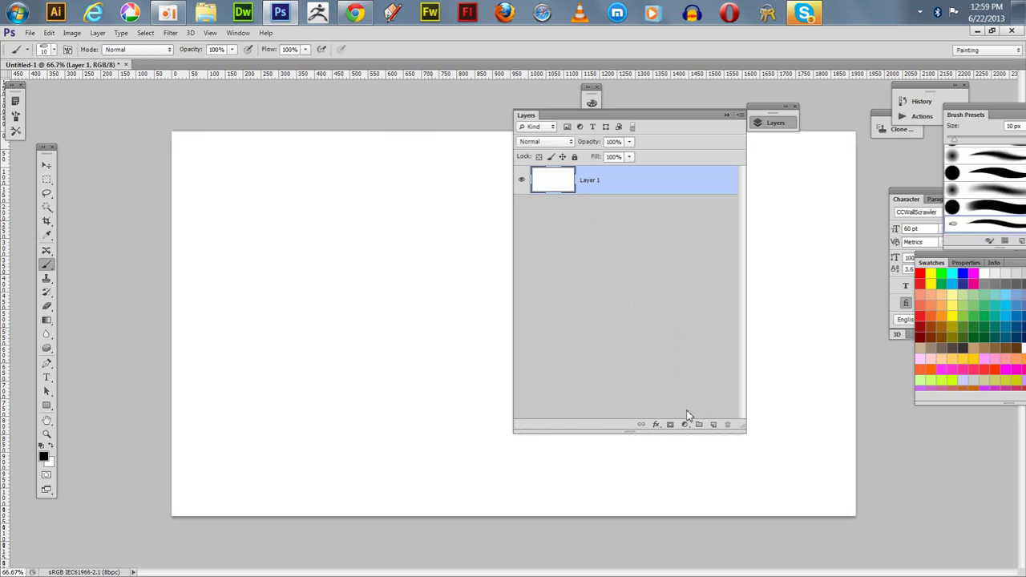
Step: Add a new empty layer above Layer 1 and name it 'pattern'
{"action": "left_click_drag", "start_coordinate": [650, 183], "coordinate": [676, 201]}
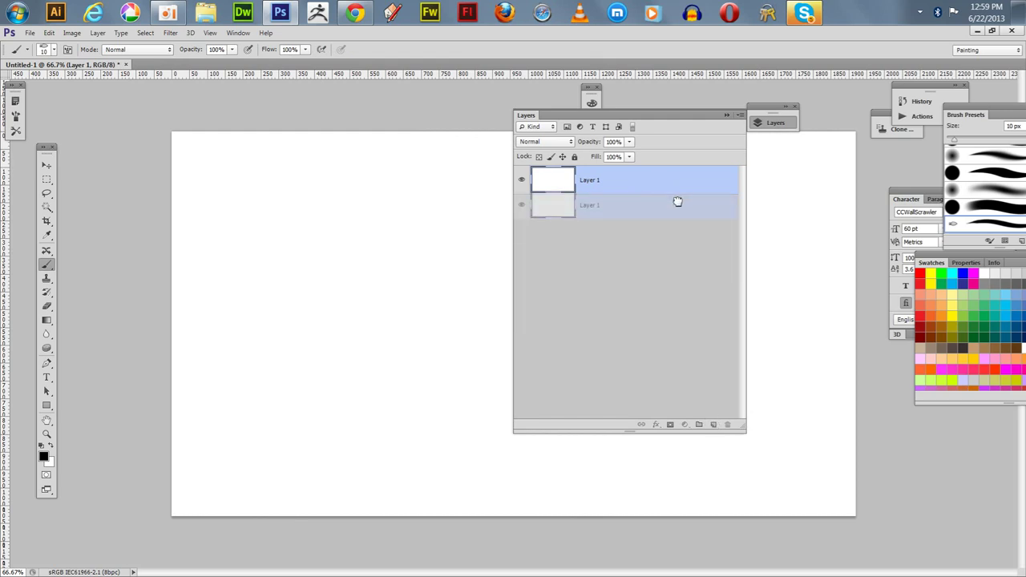
{"action": "left_click", "coordinate": [715, 426]}
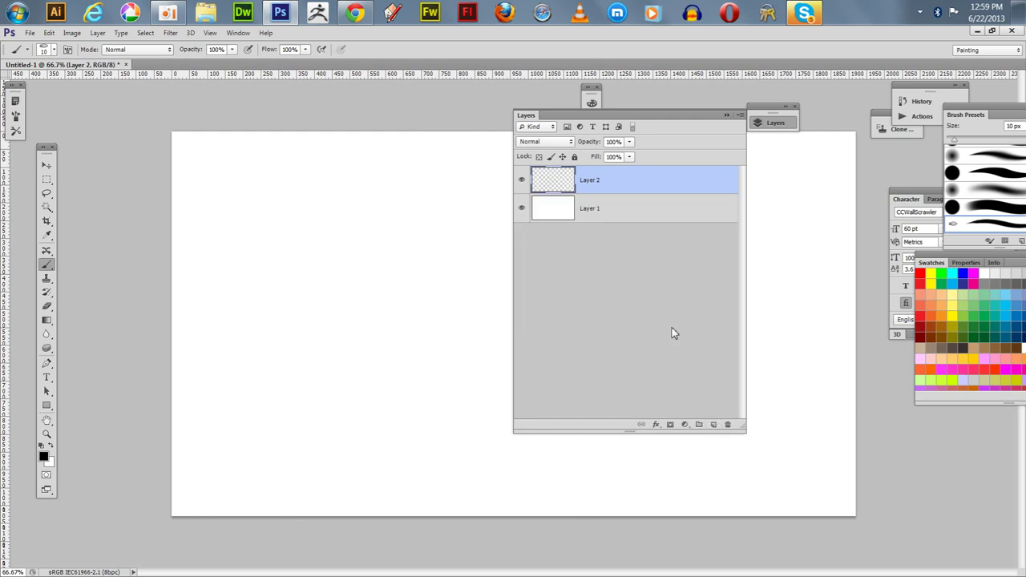
{"action": "double_click", "coordinate": [593, 181]}
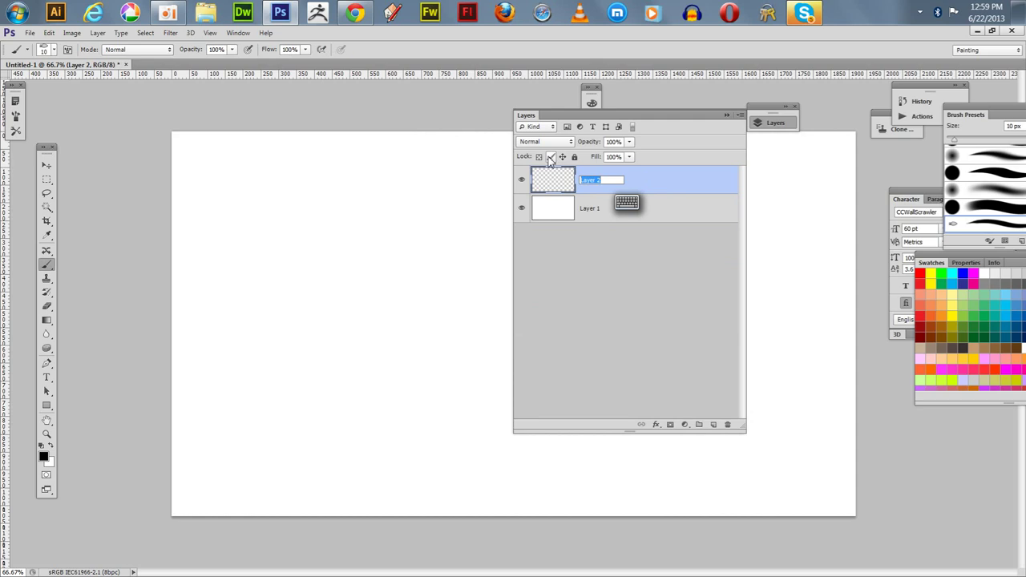
{"action": "type", "text": "pattern"}
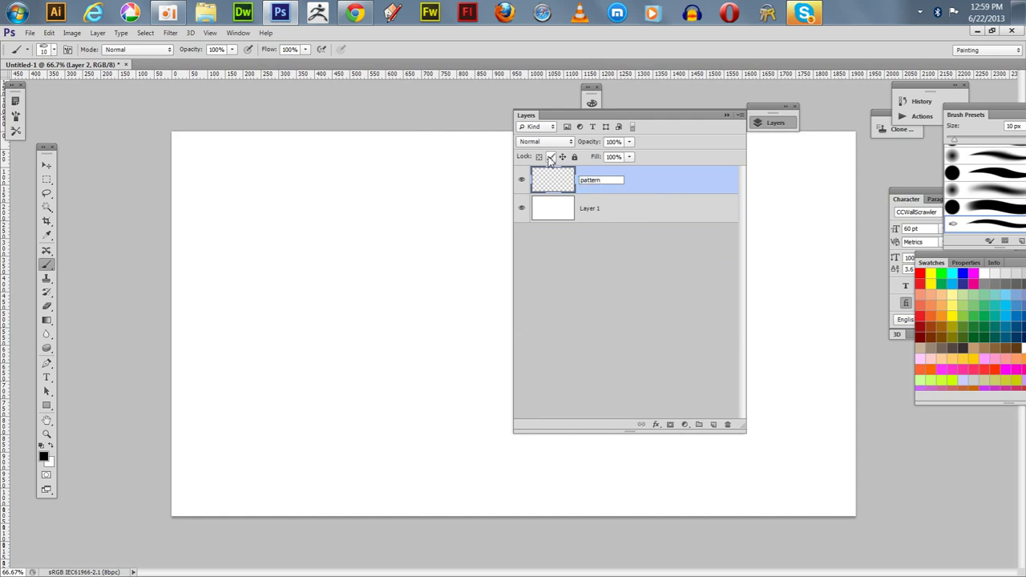
{"action": "key", "text": "Return"}
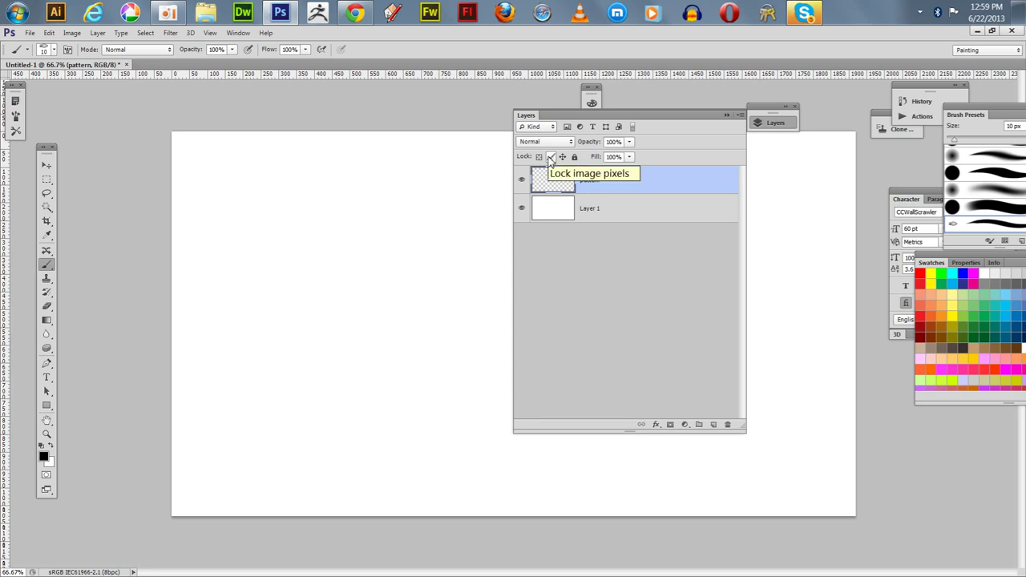
Step: Collapse the Layers panel and turn on View > Show > Grid over the canvas
{"action": "left_click", "coordinate": [727, 118]}
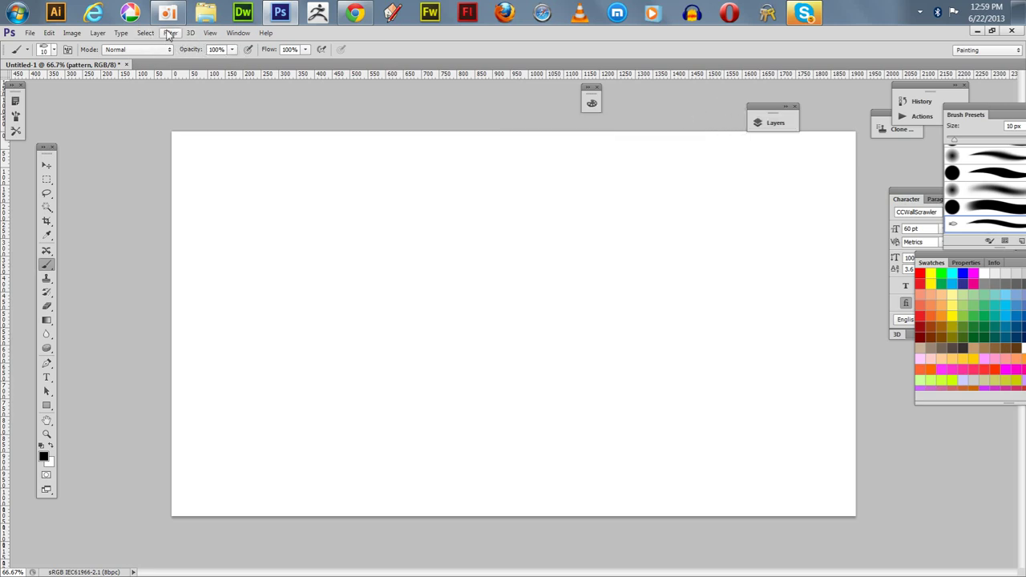
{"action": "left_click", "coordinate": [190, 33]}
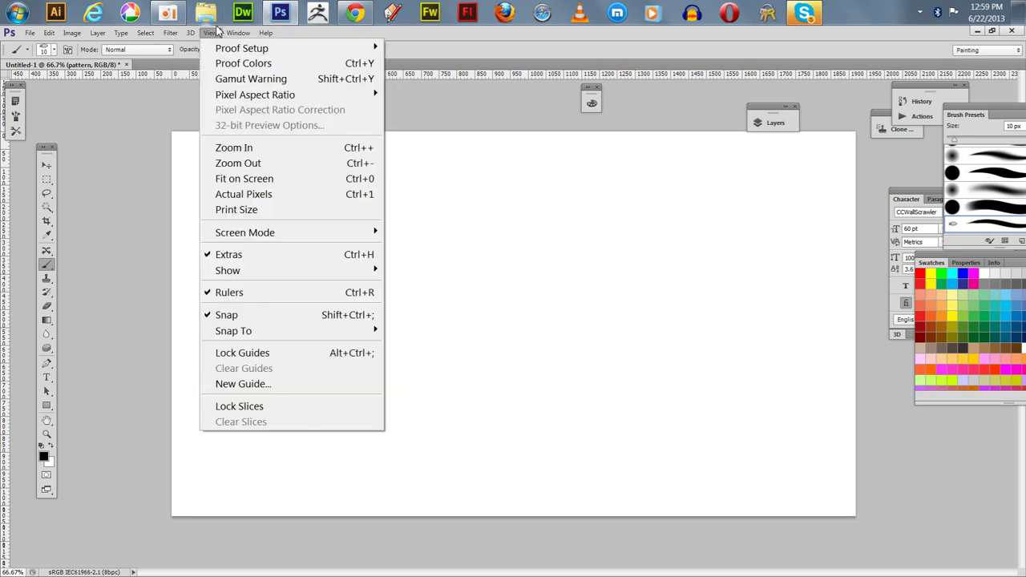
{"action": "mouse_move", "coordinate": [210, 33]}
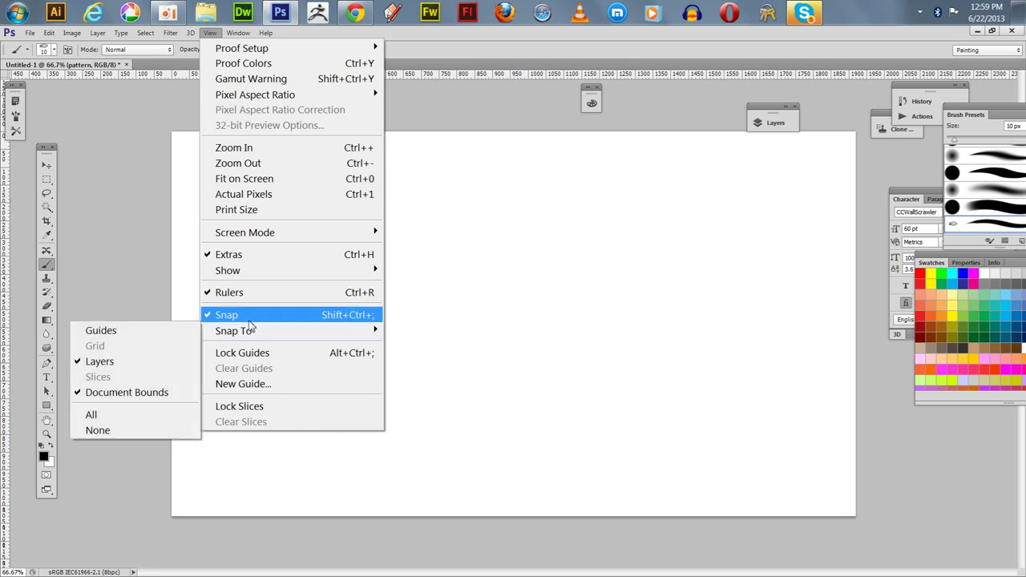
{"action": "mouse_move", "coordinate": [241, 270]}
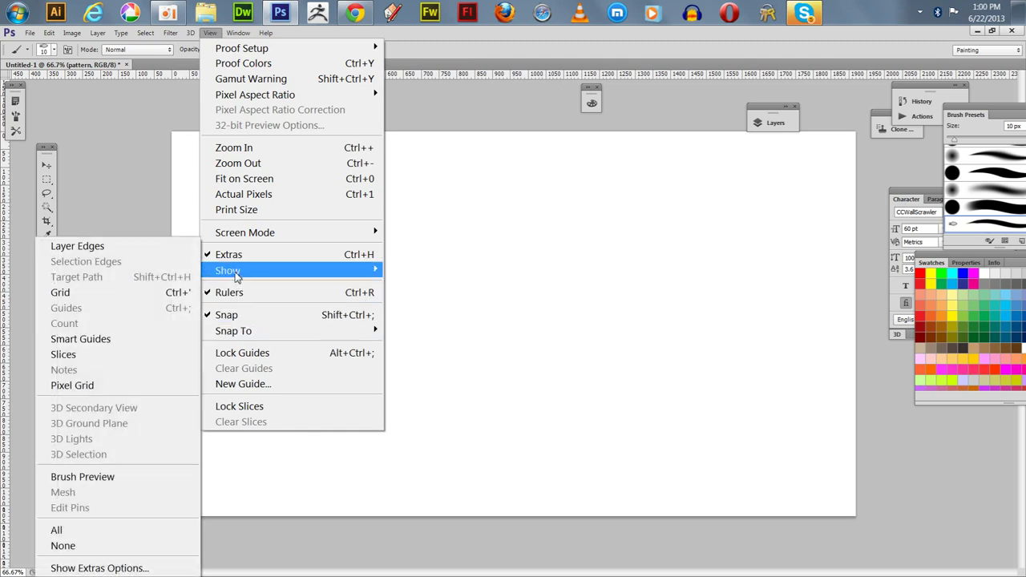
{"action": "left_click", "coordinate": [183, 298]}
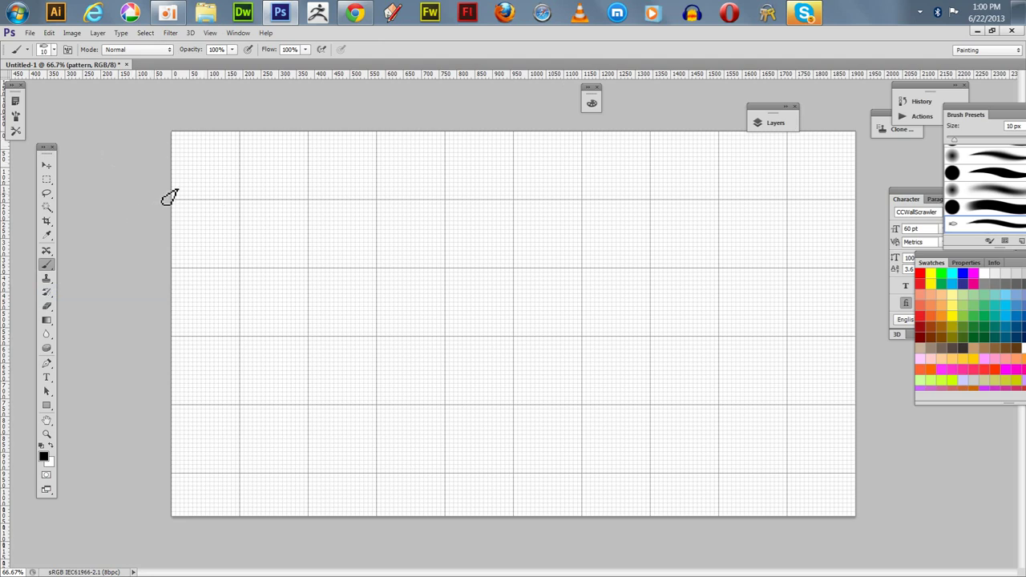
Step: Paint a straight black horizontal line and duplicate it 200 px apart into five lines
{"action": "left_click_drag", "start_coordinate": [163, 201], "coordinate": [882, 212]}
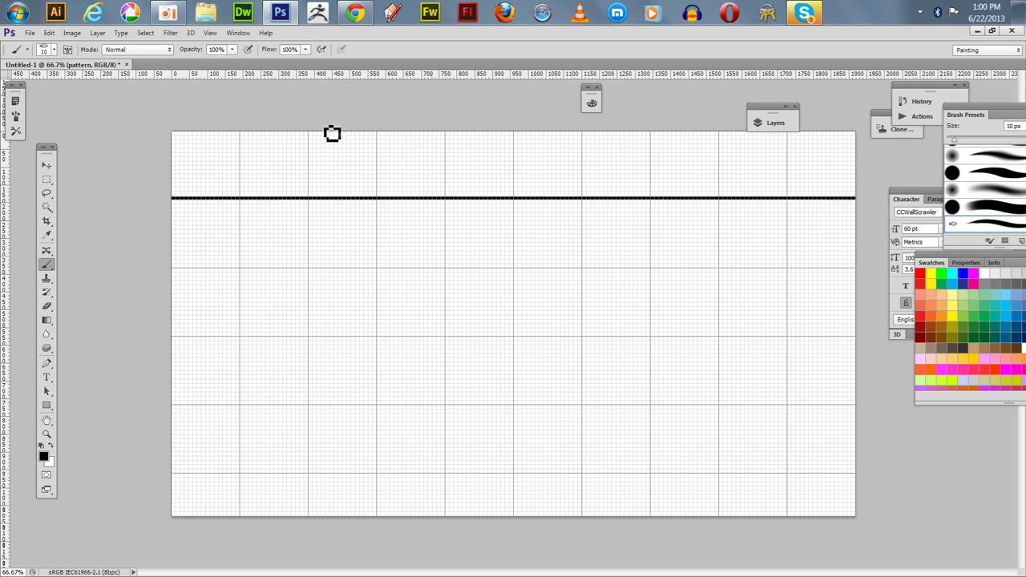
{"action": "left_click", "coordinate": [46, 165]}
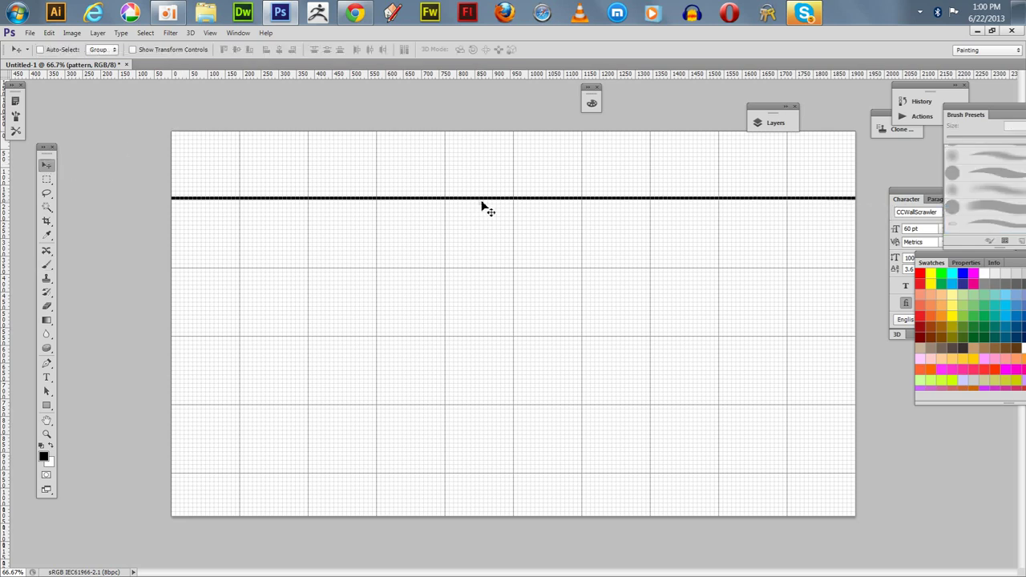
{"action": "left_click_drag", "start_coordinate": [491, 200], "coordinate": [492, 407]}
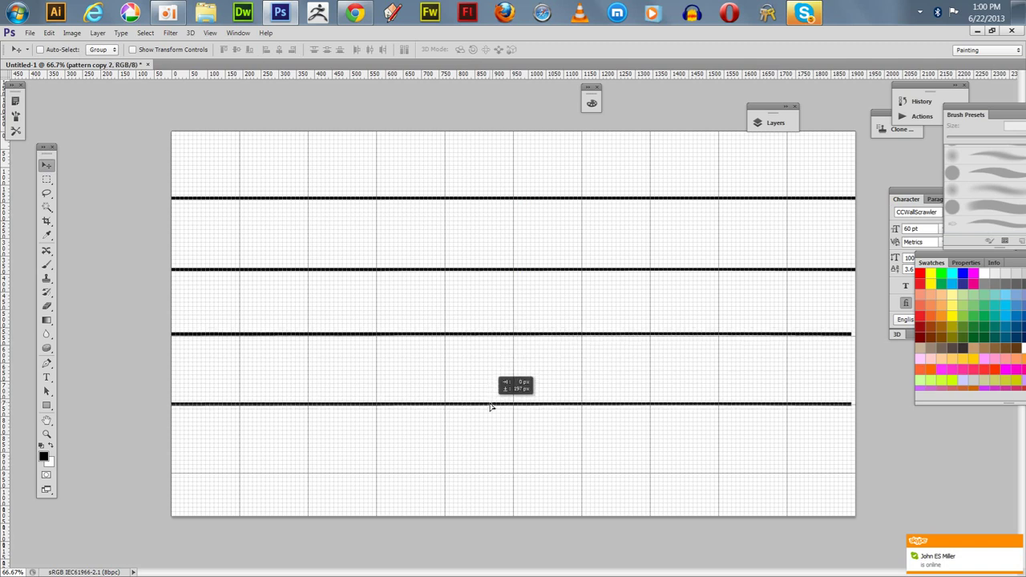
{"action": "left_click", "coordinate": [491, 407], "text": "alt"}
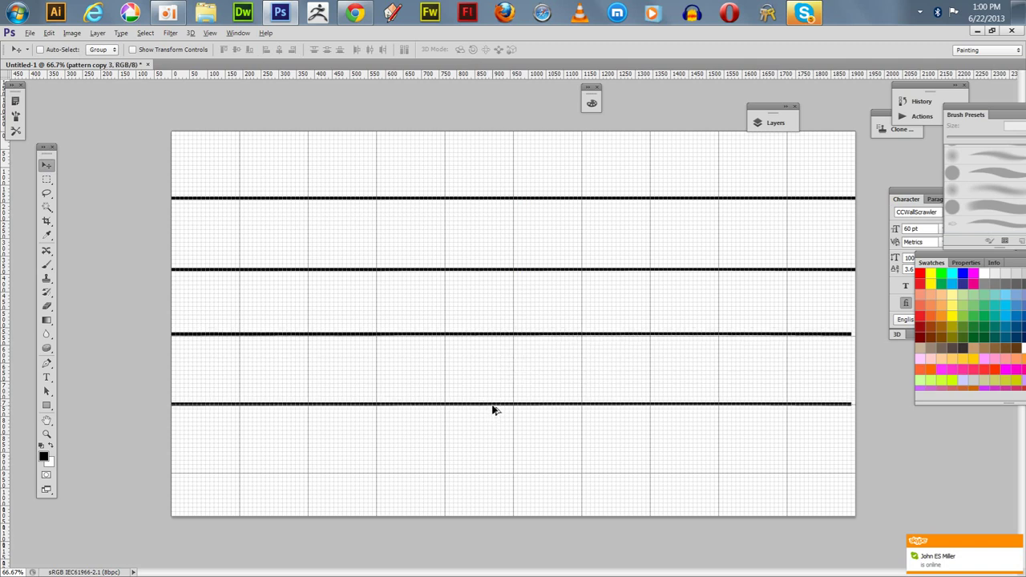
{"action": "left_click_drag", "start_coordinate": [492, 409], "coordinate": [495, 481]}
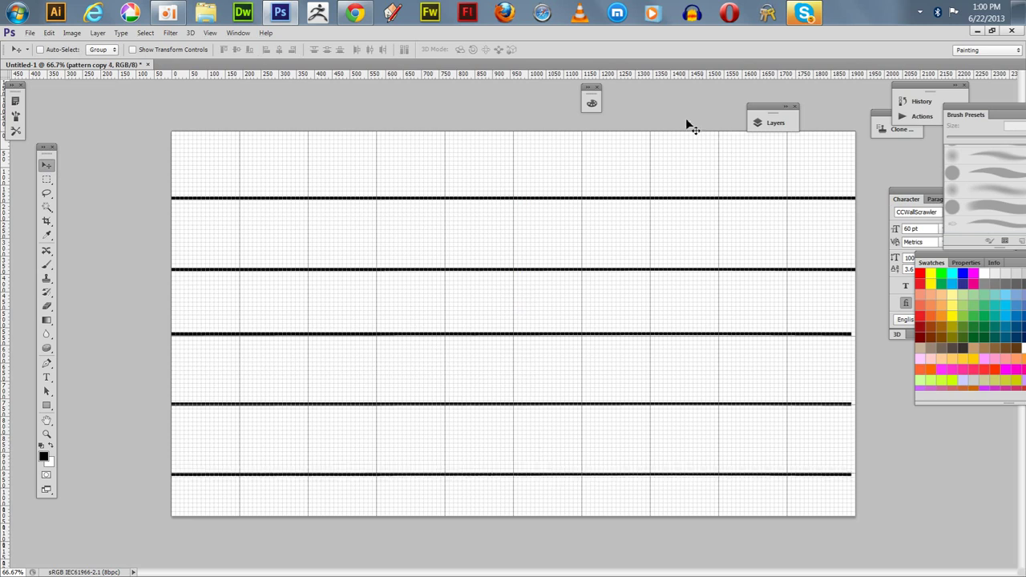
{"action": "left_click", "coordinate": [769, 124]}
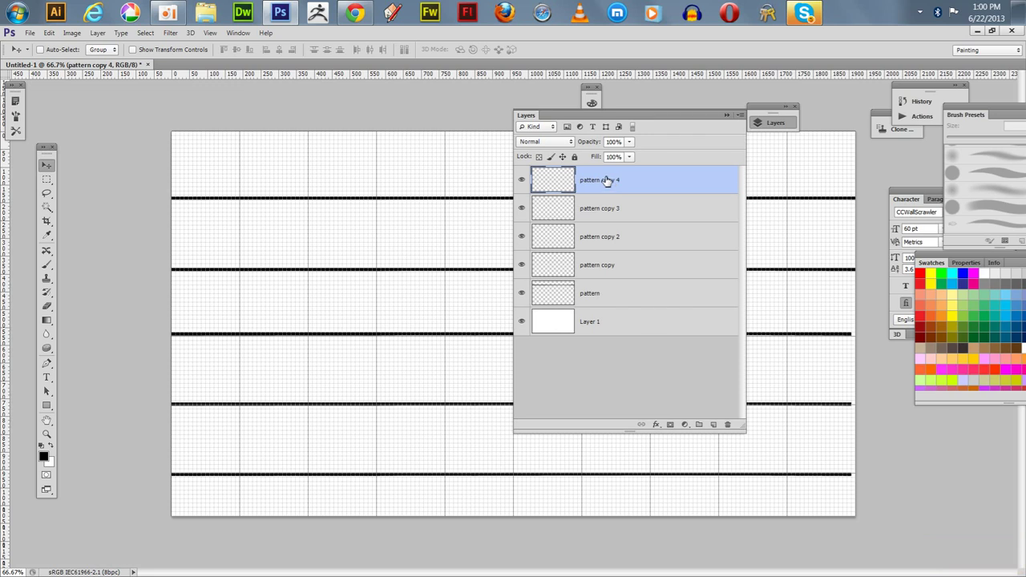
Step: Merge the five horizontal line layers into one layer named 'pattern'
{"action": "left_click", "coordinate": [611, 202], "text": "shift"}
{"action": "left_click", "coordinate": [609, 237], "text": "shift"}
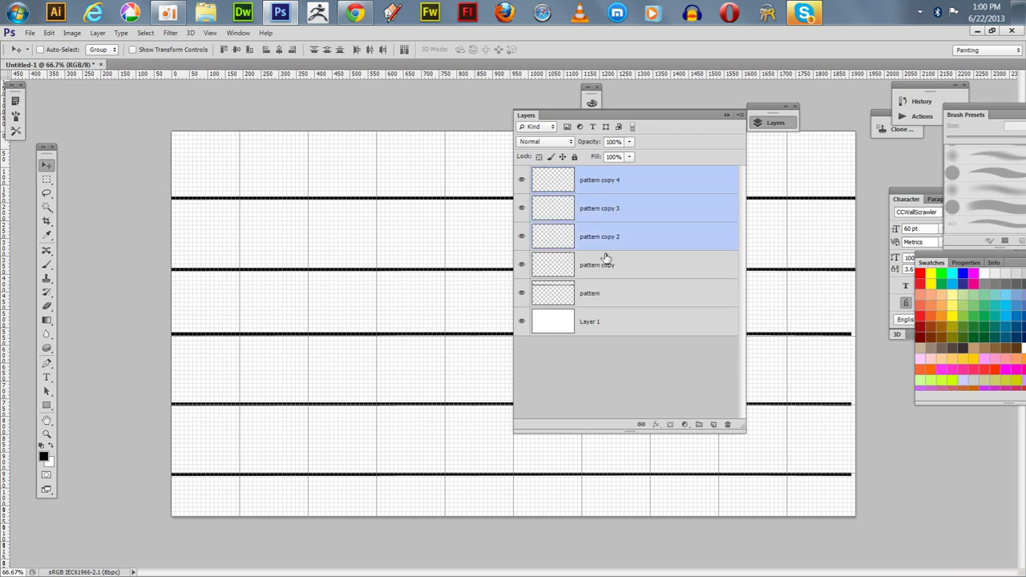
{"action": "left_click", "coordinate": [605, 271], "text": "shift"}
{"action": "left_click", "coordinate": [606, 295], "text": "shift"}
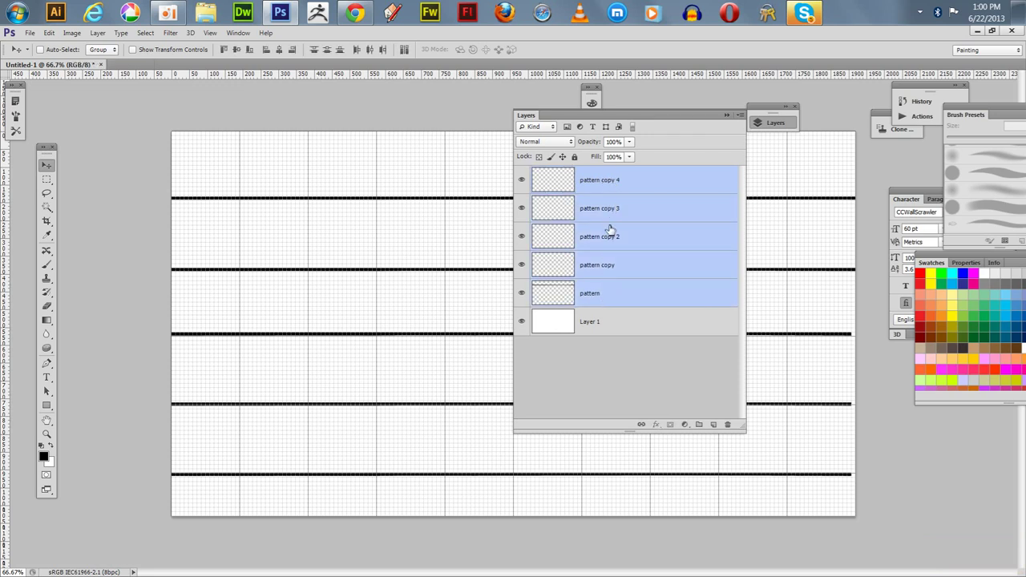
{"action": "key", "text": "ctrl+e"}
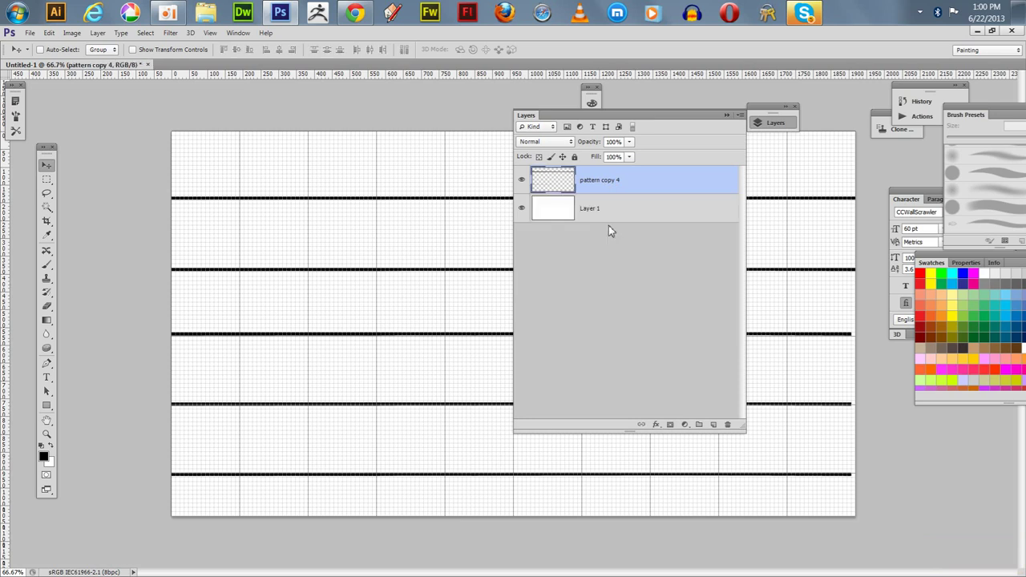
{"action": "double_click", "coordinate": [601, 180]}
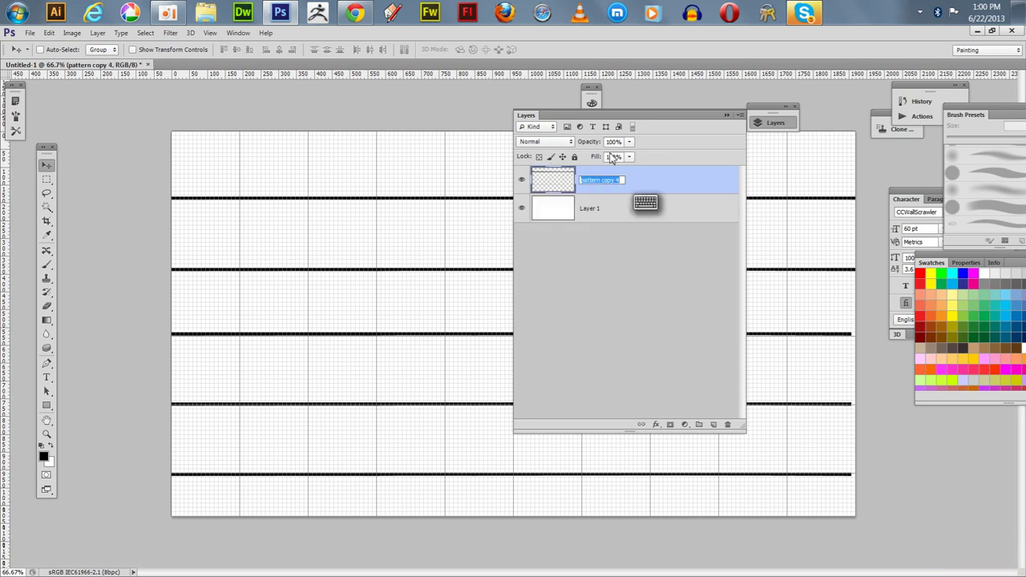
{"action": "type", "text": "patte"}
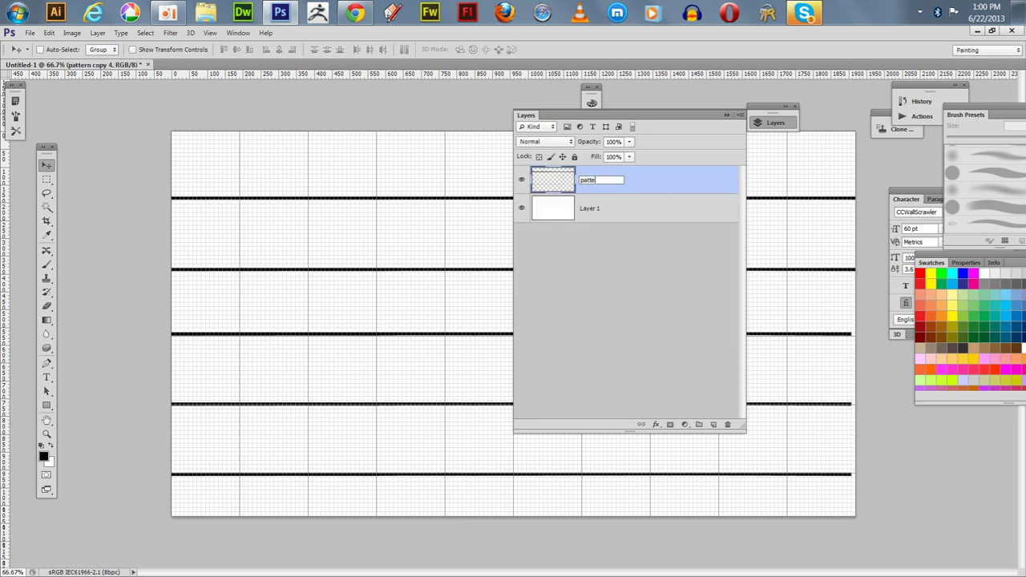
{"action": "key", "text": "Return"}
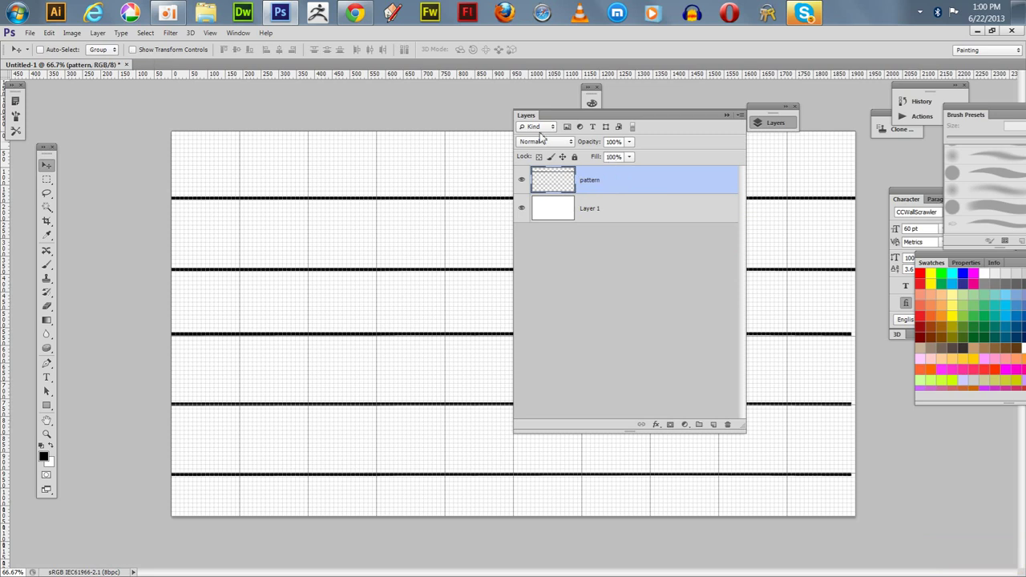
Step: On a new Layer 2, paint the first two vertical joints in the top row
{"action": "left_click", "coordinate": [714, 425]}
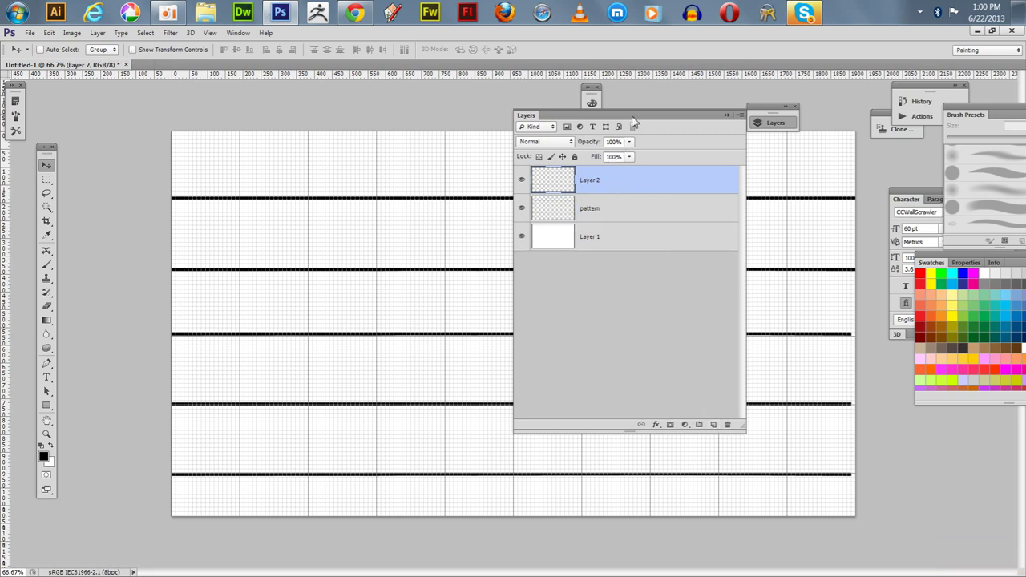
{"action": "left_click_drag", "start_coordinate": [656, 118], "coordinate": [896, 154]}
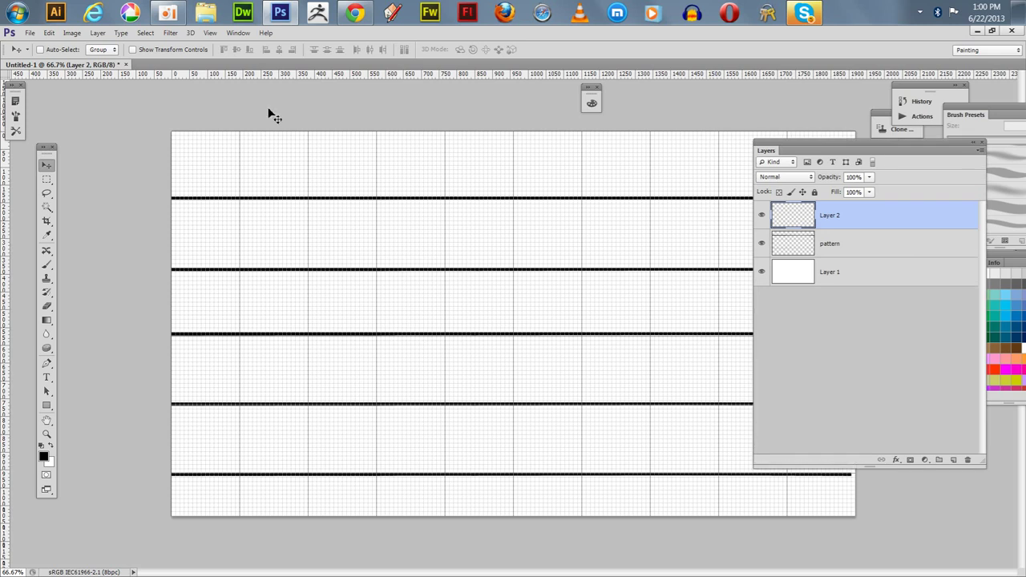
{"action": "key", "text": "b"}
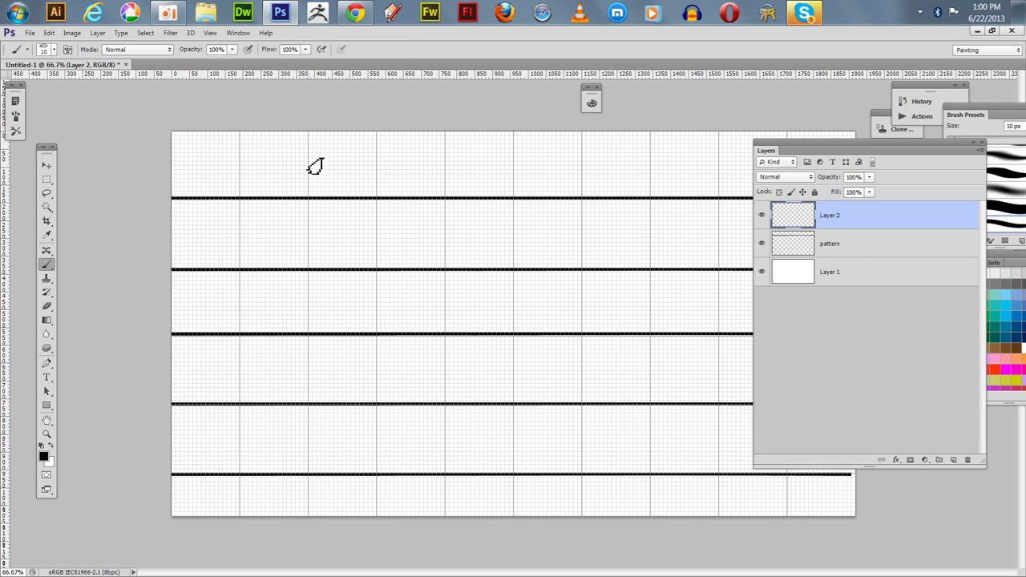
{"action": "left_click_drag", "start_coordinate": [307, 132], "coordinate": [307, 204]}
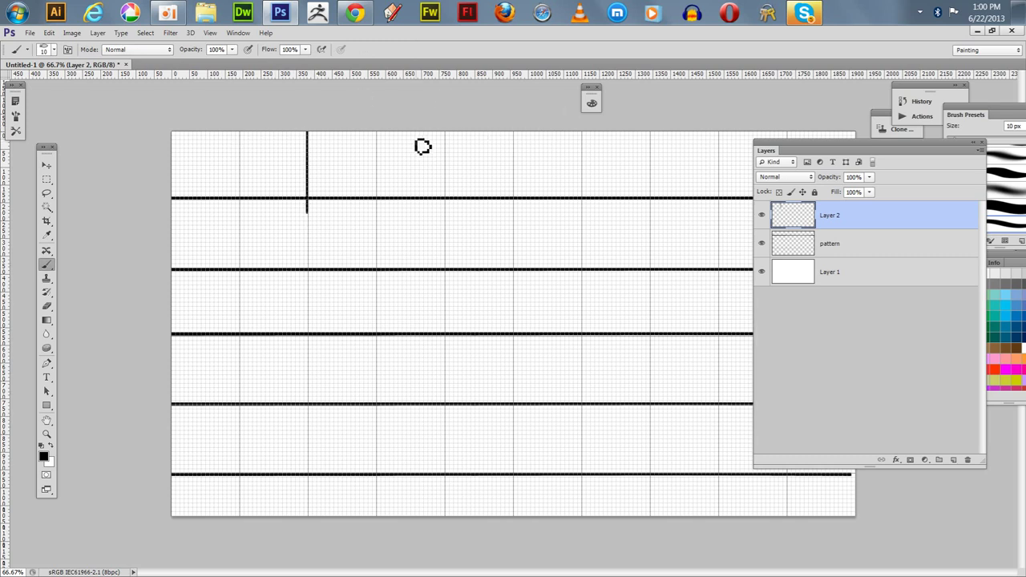
{"action": "left_click_drag", "start_coordinate": [451, 137], "coordinate": [442, 211]}
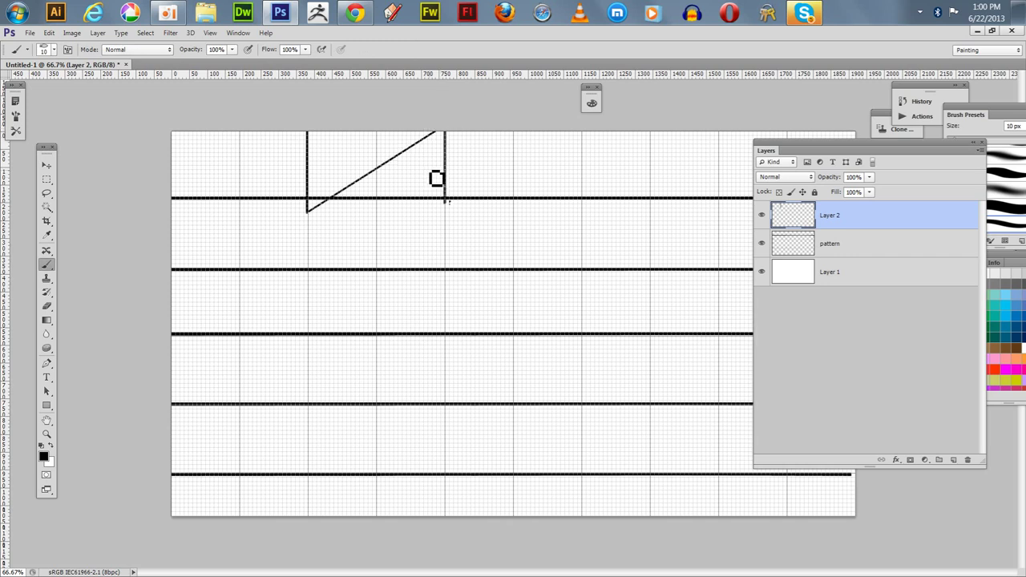
{"action": "key", "text": "ctrl+z"}
{"action": "key", "text": "v"}
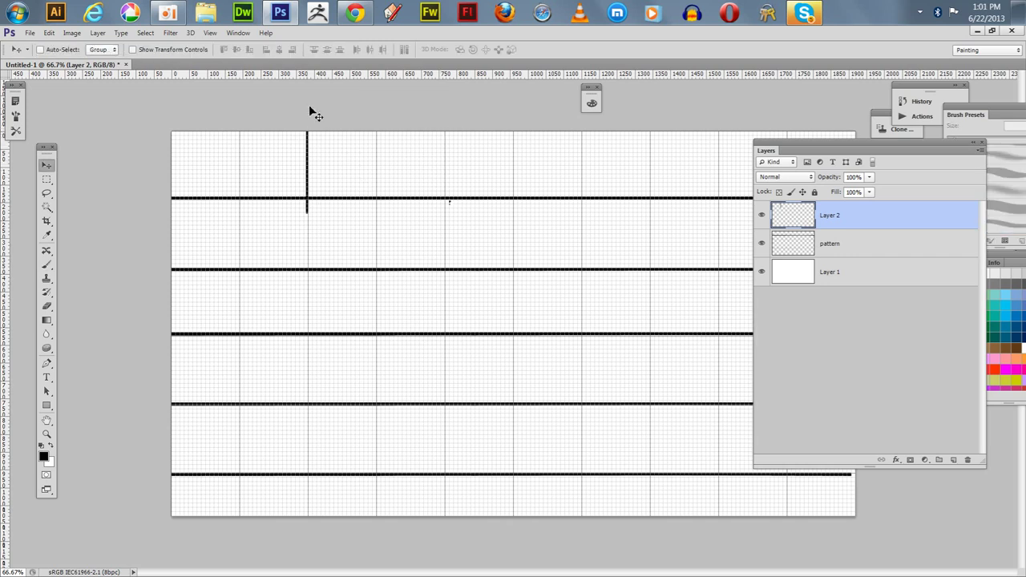
{"action": "key", "text": "b"}
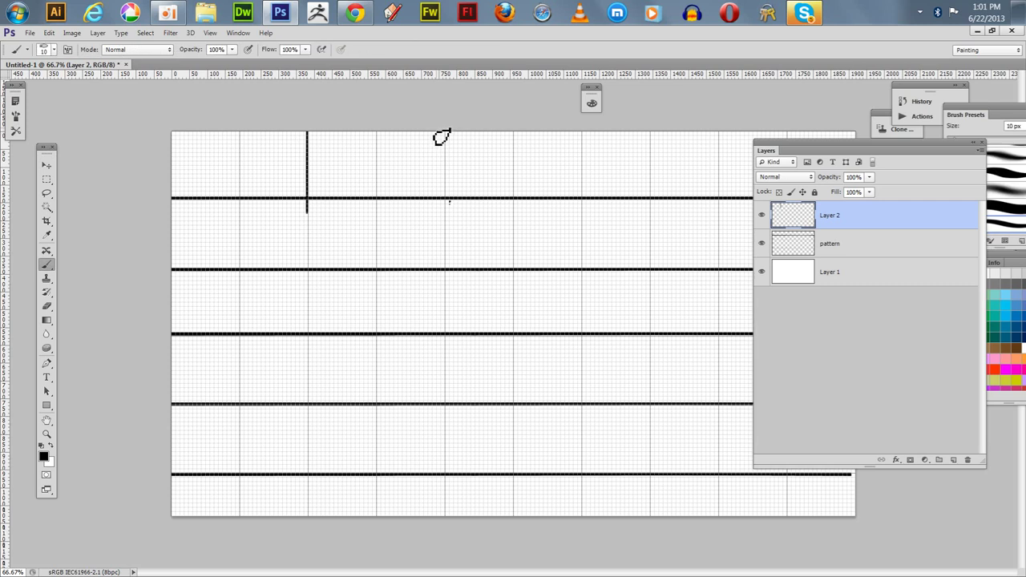
{"action": "left_click_drag", "start_coordinate": [441, 132], "coordinate": [442, 207]}
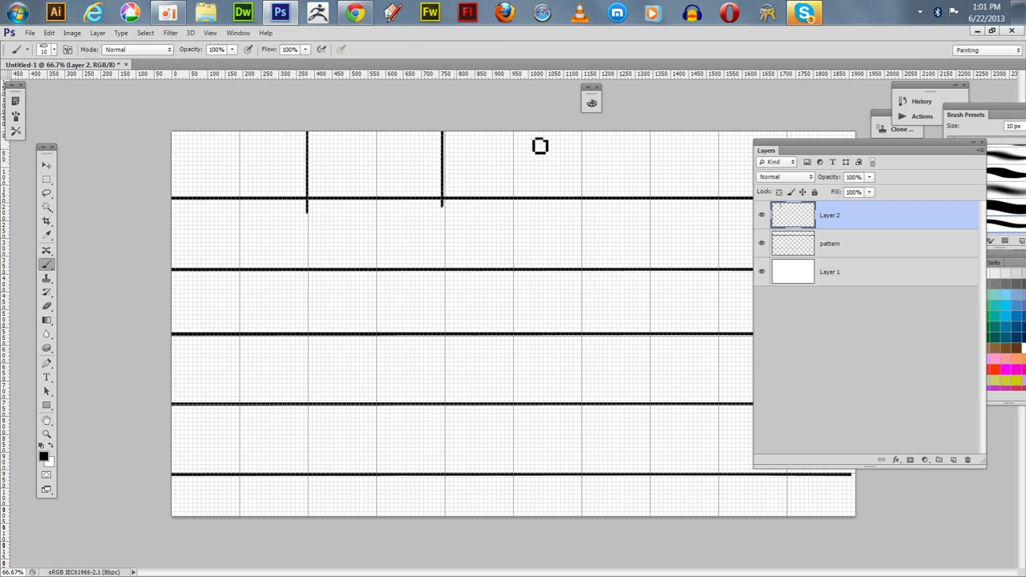
Step: Paint the third and fourth top-row joints, then undo a trial copy into the second row
{"action": "left_click_drag", "start_coordinate": [828, 152], "coordinate": [962, 193]}
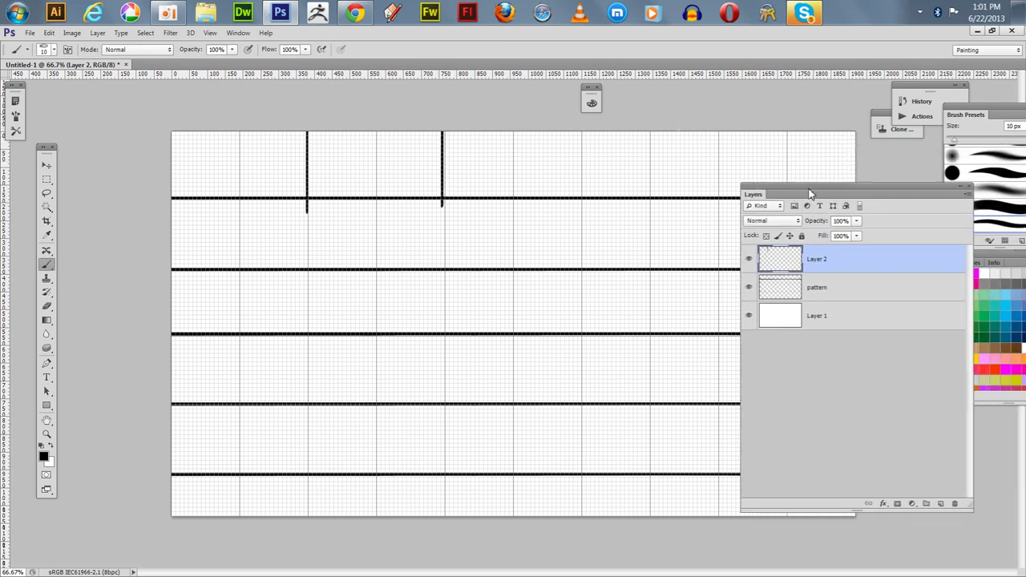
{"action": "left_click", "coordinate": [962, 193]}
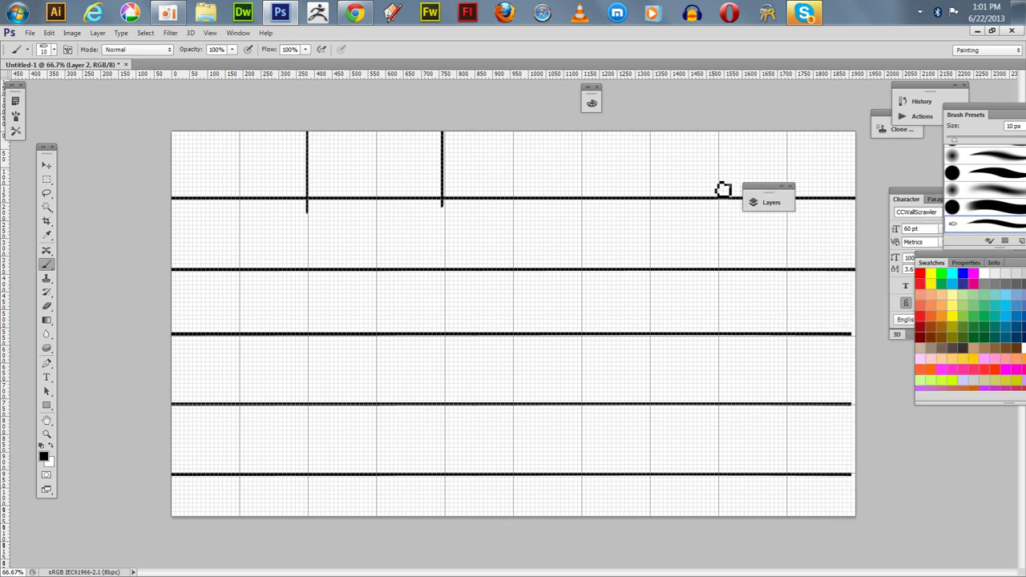
{"action": "left_click_drag", "start_coordinate": [763, 188], "coordinate": [907, 162]}
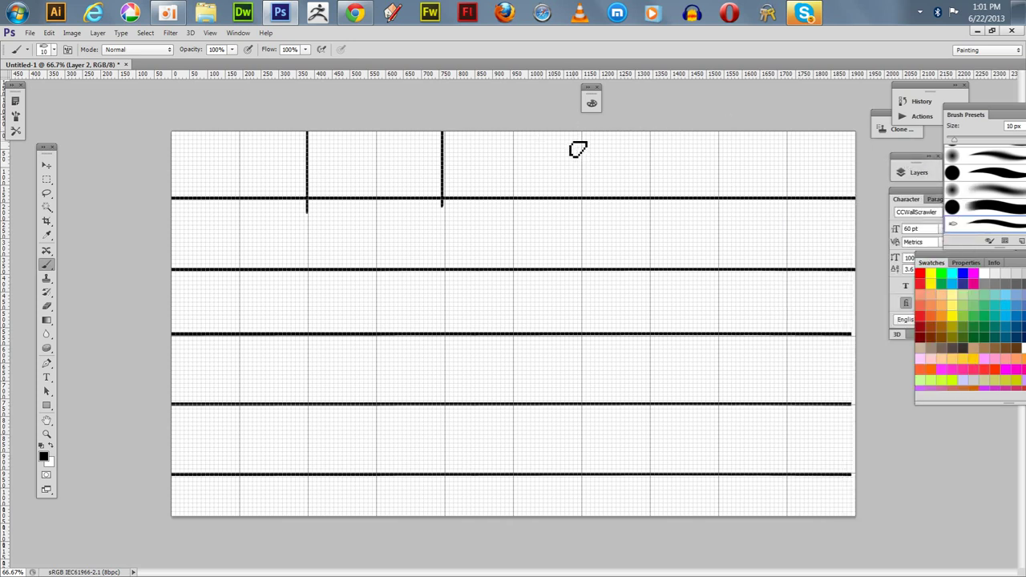
{"action": "left_click_drag", "start_coordinate": [578, 132], "coordinate": [578, 200]}
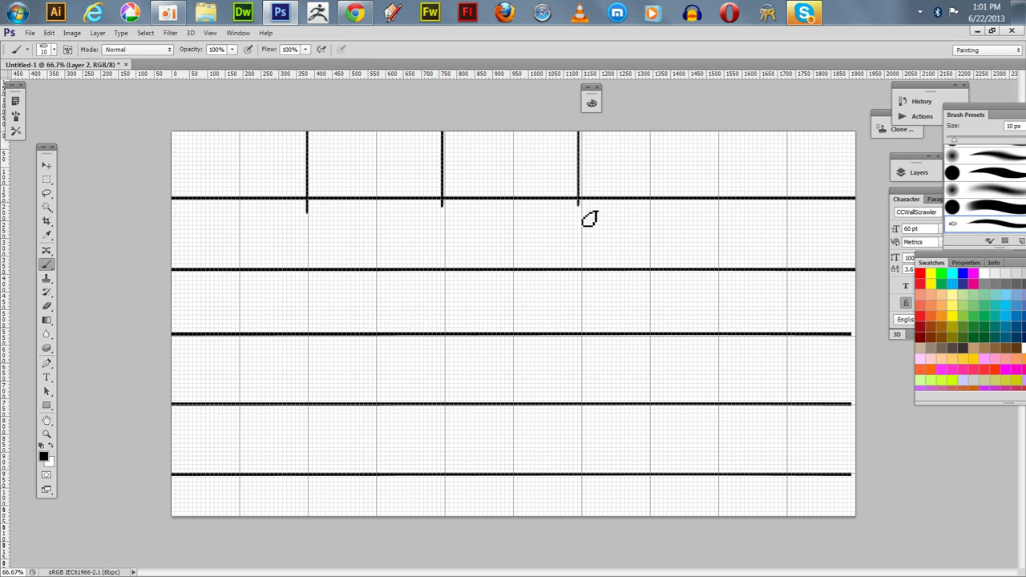
{"action": "key", "text": "v"}
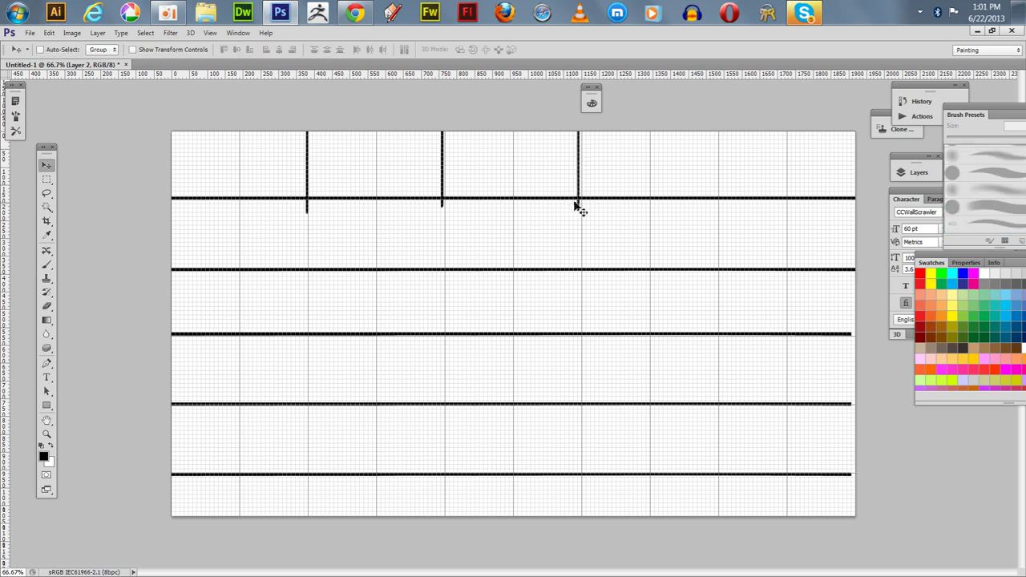
{"action": "key", "text": "b"}
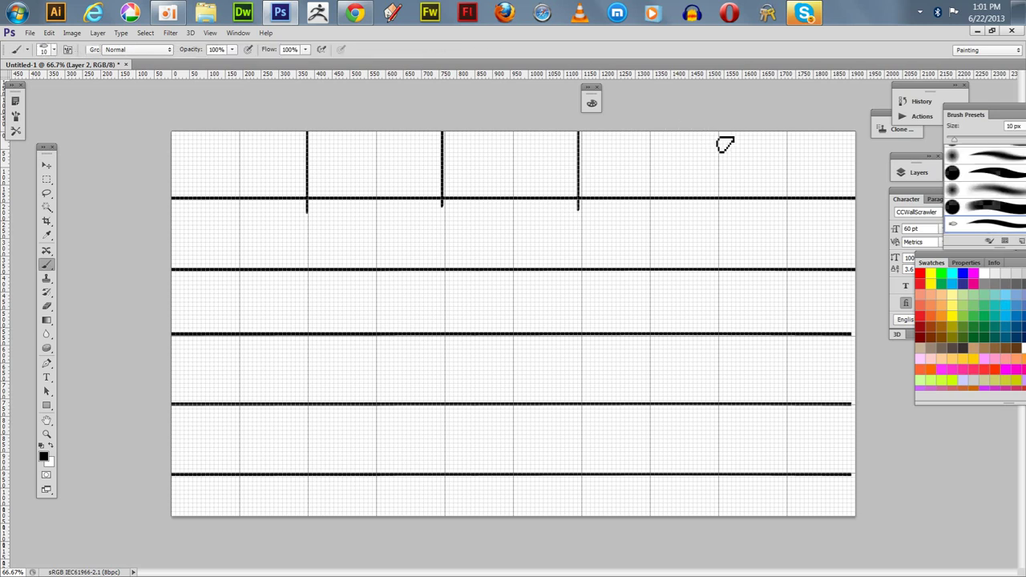
{"action": "left_click_drag", "start_coordinate": [717, 132], "coordinate": [718, 144]}
{"action": "left_click_drag", "start_coordinate": [718, 179], "coordinate": [717, 225]}
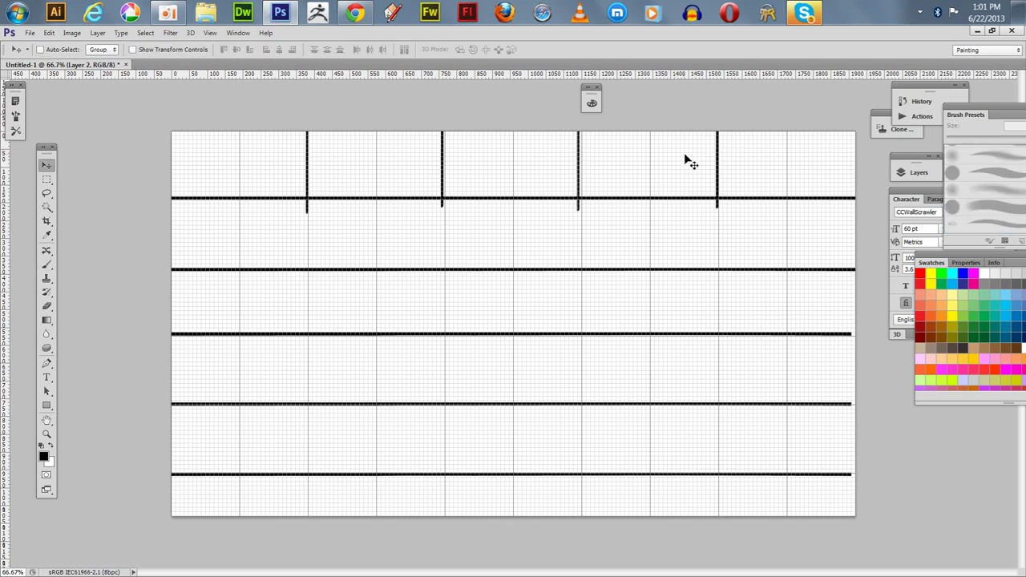
{"action": "left_click_drag", "start_coordinate": [719, 164], "coordinate": [774, 230]}
{"action": "key", "text": "ctrl+z"}
Step: Step back to the first joint stroke and duplicate it to the next top-row brick position
{"action": "left_click", "coordinate": [898, 173]}
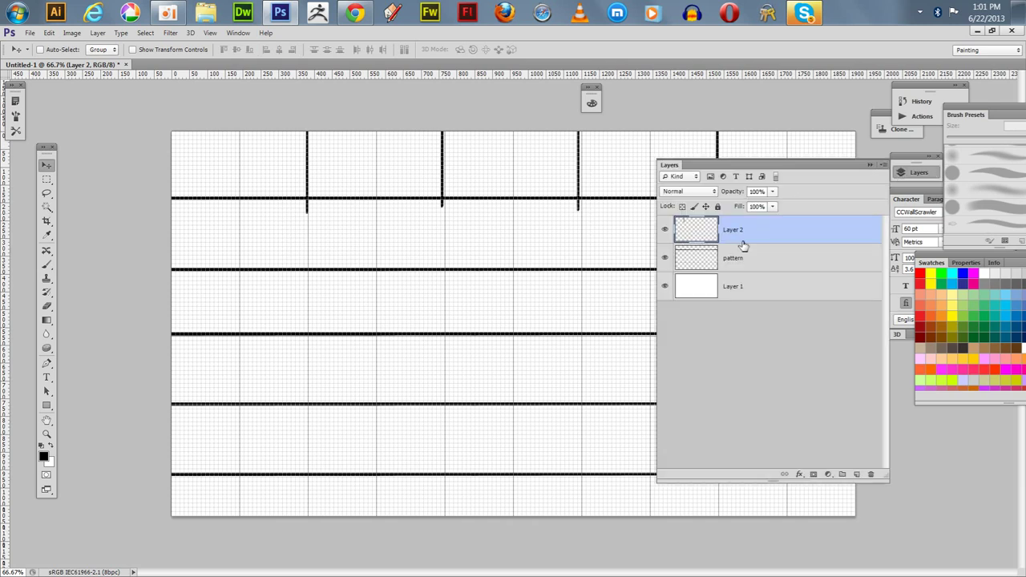
{"action": "key", "text": "ctrl+z"}
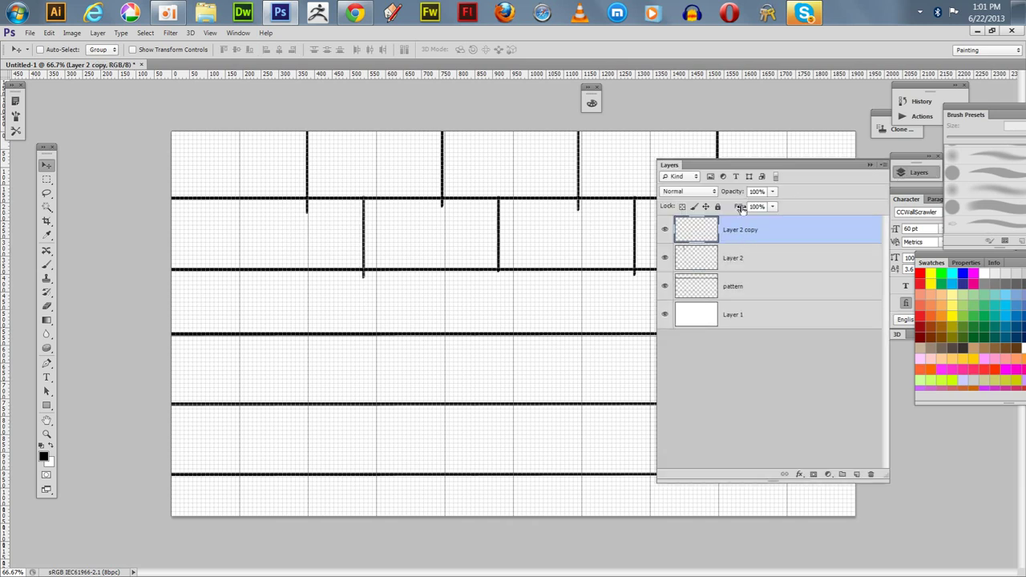
{"action": "key", "text": "ctrl+z"}
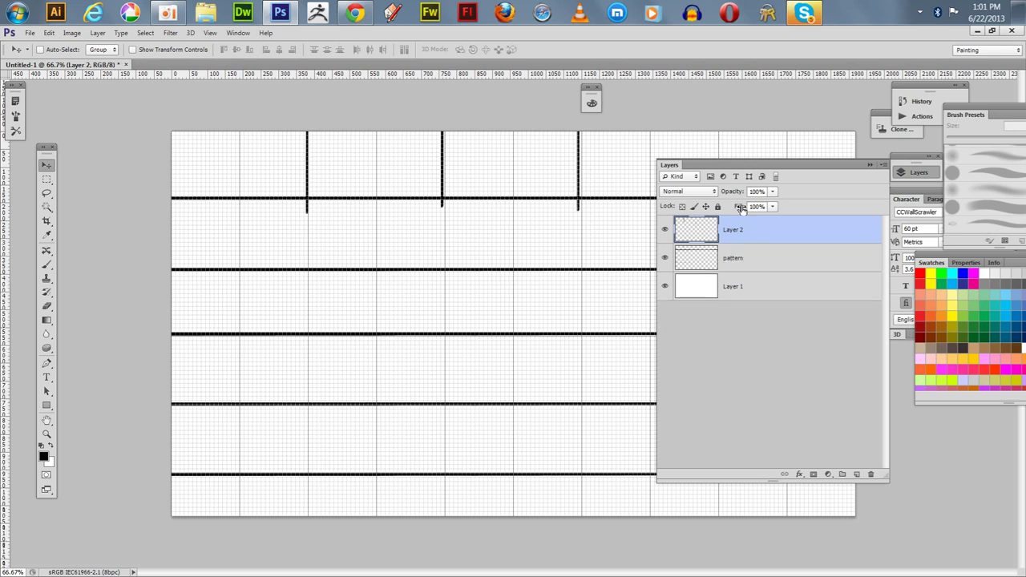
{"action": "key", "text": "ctrl+alt+z"}
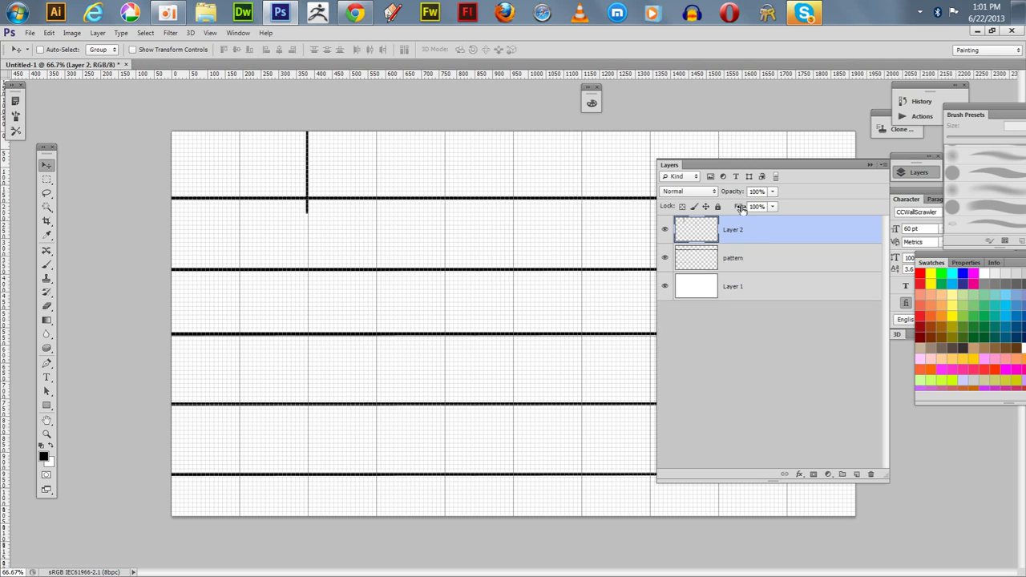
{"action": "left_click", "coordinate": [871, 166]}
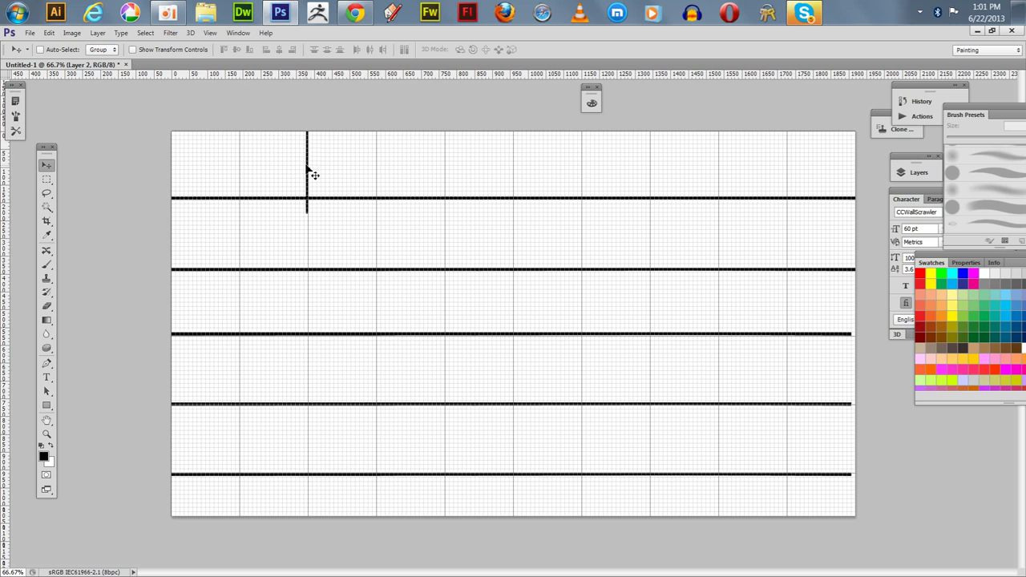
{"action": "left_click_drag", "start_coordinate": [309, 170], "coordinate": [725, 171]}
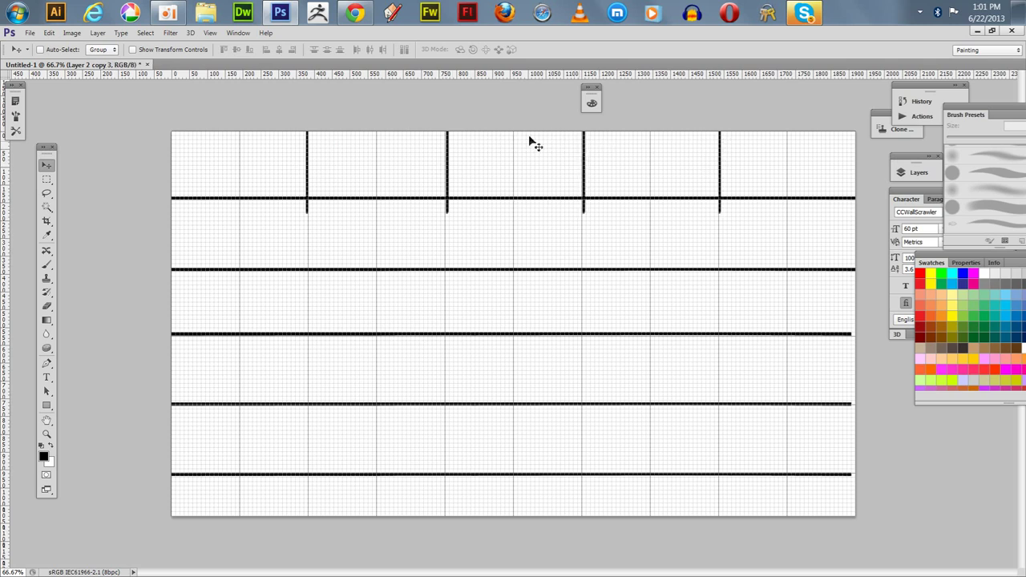
Step: Duplicate the joint into every lower row, offsetting alternate rows by half a brick
{"action": "mouse_move", "coordinate": [721, 178]}
{"action": "left_mouse_down"}
{"action": "mouse_move", "coordinate": [654, 239]}
{"action": "mouse_move", "coordinate": [791, 237]}
{"action": "left_mouse_up"}
{"action": "left_click_drag", "start_coordinate": [654, 240], "coordinate": [515, 239]}
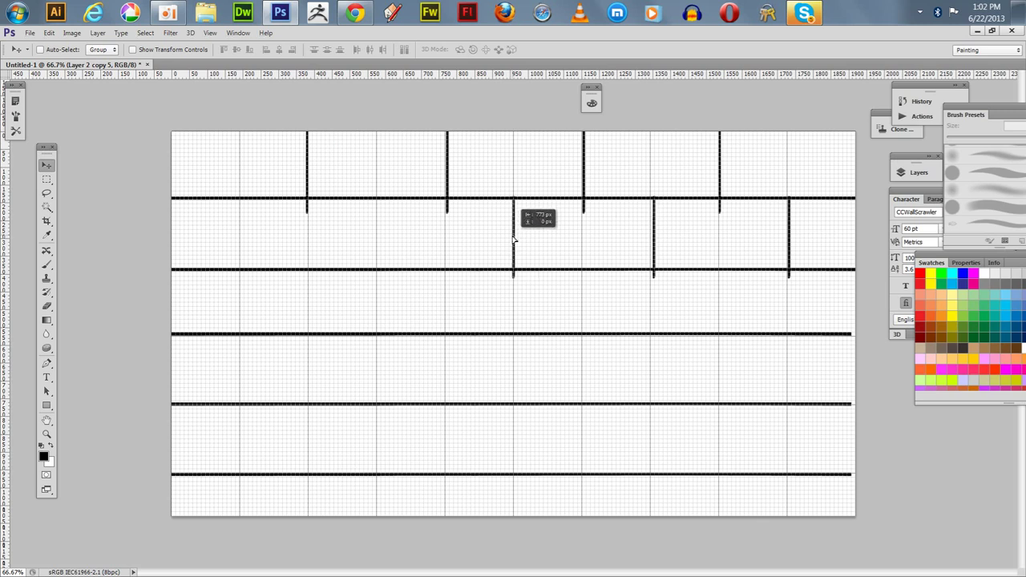
{"action": "mouse_move", "coordinate": [513, 241]}
{"action": "left_mouse_down"}
{"action": "mouse_move", "coordinate": [239, 239]}
{"action": "mouse_move", "coordinate": [314, 298]}
{"action": "mouse_move", "coordinate": [448, 305]}
{"action": "mouse_move", "coordinate": [585, 287]}
{"action": "mouse_move", "coordinate": [719, 296]}
{"action": "mouse_move", "coordinate": [654, 366]}
{"action": "mouse_move", "coordinate": [785, 372]}
{"action": "mouse_move", "coordinate": [611, 383]}
{"action": "mouse_move", "coordinate": [506, 371]}
{"action": "mouse_move", "coordinate": [231, 378]}
{"action": "left_mouse_up"}
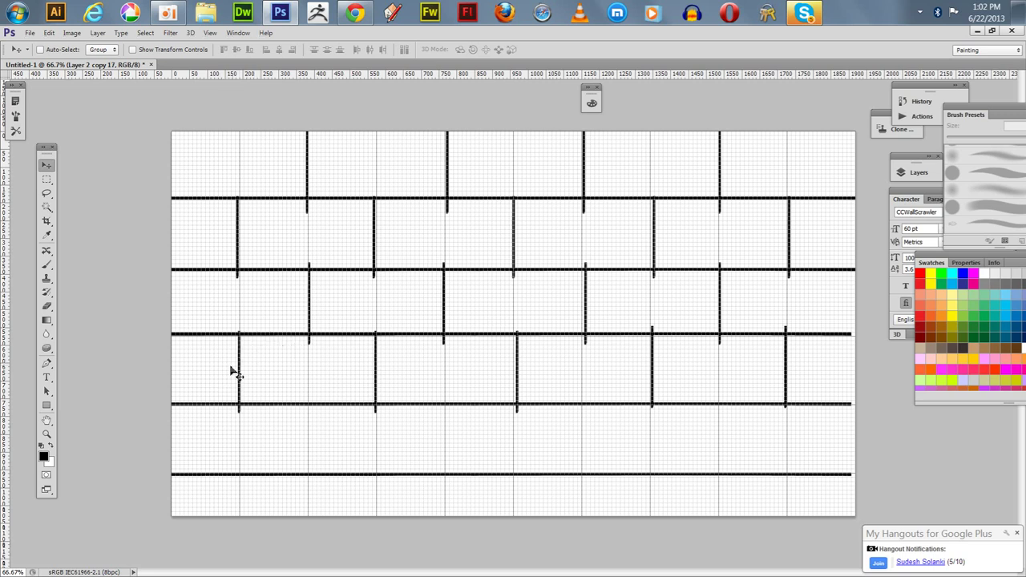
{"action": "mouse_move", "coordinate": [238, 376]}
{"action": "left_mouse_down"}
{"action": "mouse_move", "coordinate": [305, 446]}
{"action": "mouse_move", "coordinate": [580, 431]}
{"action": "left_mouse_up"}
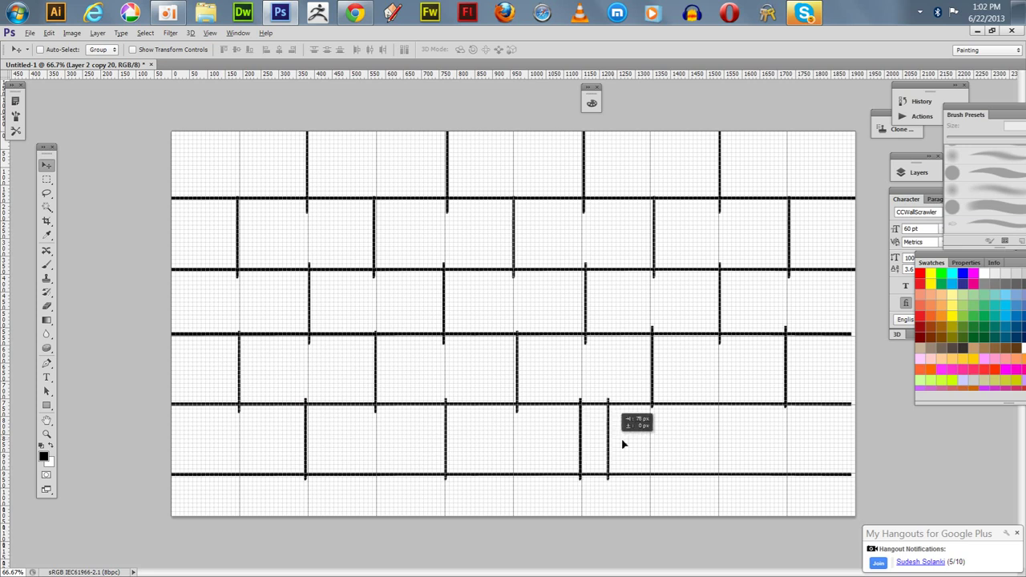
{"action": "mouse_move", "coordinate": [623, 443]}
{"action": "left_mouse_down"}
{"action": "mouse_move", "coordinate": [731, 441]}
{"action": "mouse_move", "coordinate": [655, 484]}
{"action": "mouse_move", "coordinate": [790, 490]}
{"action": "mouse_move", "coordinate": [610, 490]}
{"action": "mouse_move", "coordinate": [491, 473]}
{"action": "mouse_move", "coordinate": [366, 492]}
{"action": "mouse_move", "coordinate": [229, 491]}
{"action": "left_mouse_up"}
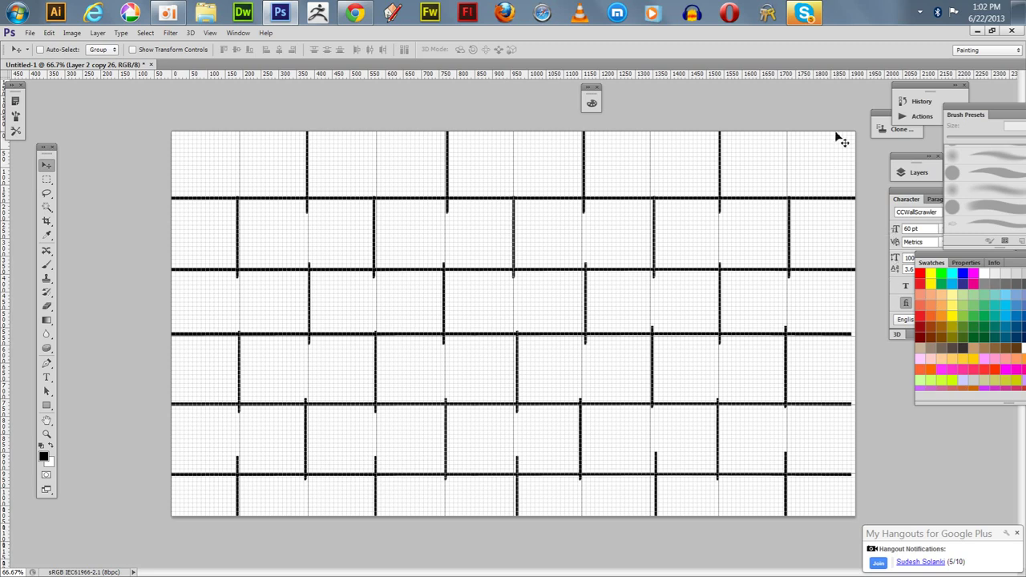
Step: Select the Layer 2 joint copies from the top of the list down to Layer 2 copy 13
{"action": "left_click", "coordinate": [903, 172]}
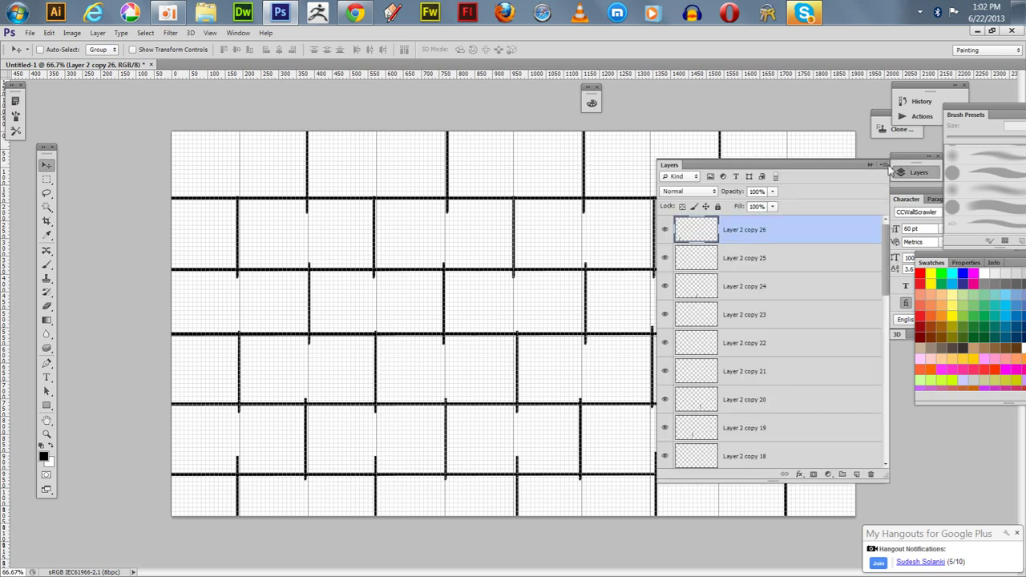
{"action": "left_click", "coordinate": [751, 260], "text": "shift"}
{"action": "left_click", "coordinate": [750, 287], "text": "shift"}
{"action": "left_click", "coordinate": [749, 314], "text": "shift"}
{"action": "left_click", "coordinate": [747, 344], "text": "shift"}
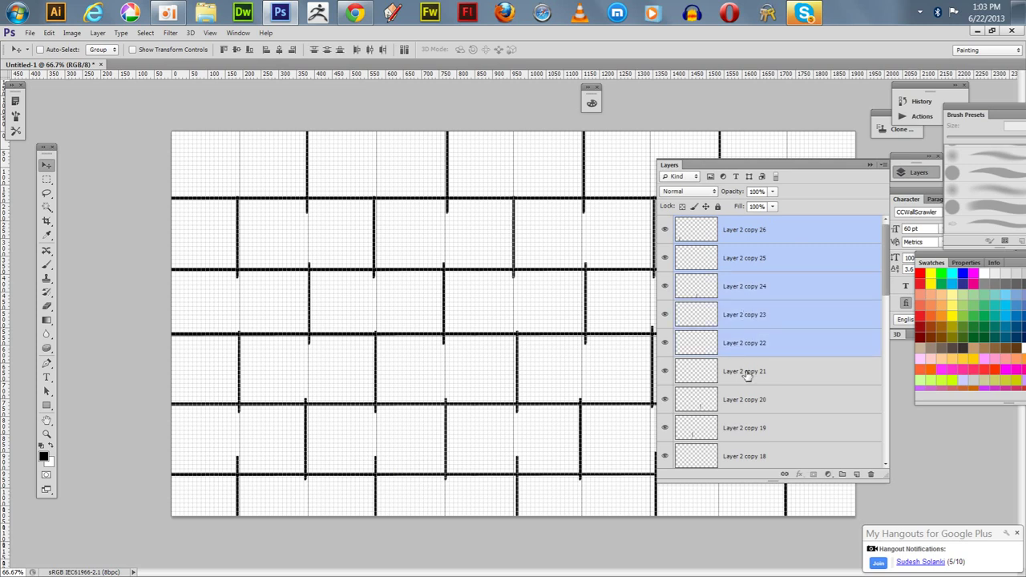
{"action": "left_click", "coordinate": [747, 375], "text": "shift"}
{"action": "left_click", "coordinate": [746, 401], "text": "shift"}
{"action": "left_click", "coordinate": [750, 433], "text": "shift"}
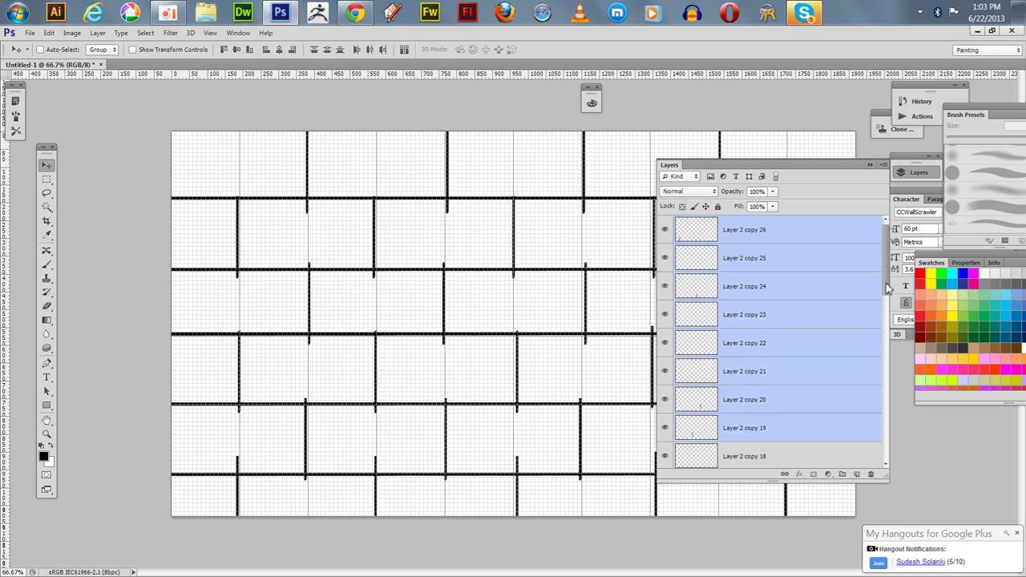
{"action": "left_click_drag", "start_coordinate": [885, 287], "coordinate": [895, 321]}
{"action": "left_click", "coordinate": [759, 315], "text": "shift"}
{"action": "left_click", "coordinate": [757, 342], "text": "shift"}
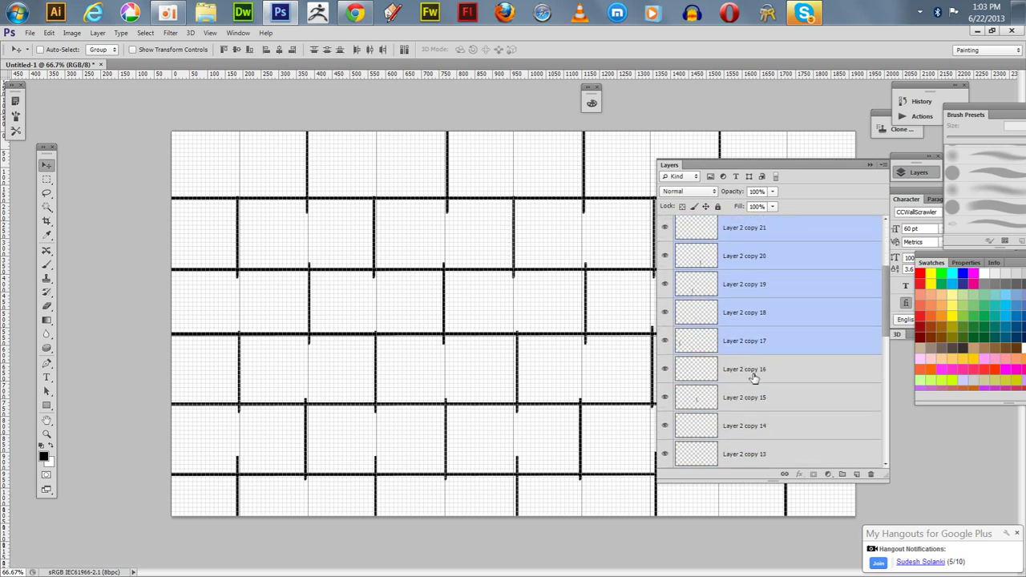
{"action": "left_click", "coordinate": [756, 372], "text": "shift"}
{"action": "left_click", "coordinate": [757, 400], "text": "shift"}
{"action": "left_click", "coordinate": [756, 426], "text": "shift"}
{"action": "left_click", "coordinate": [761, 457], "text": "shift"}
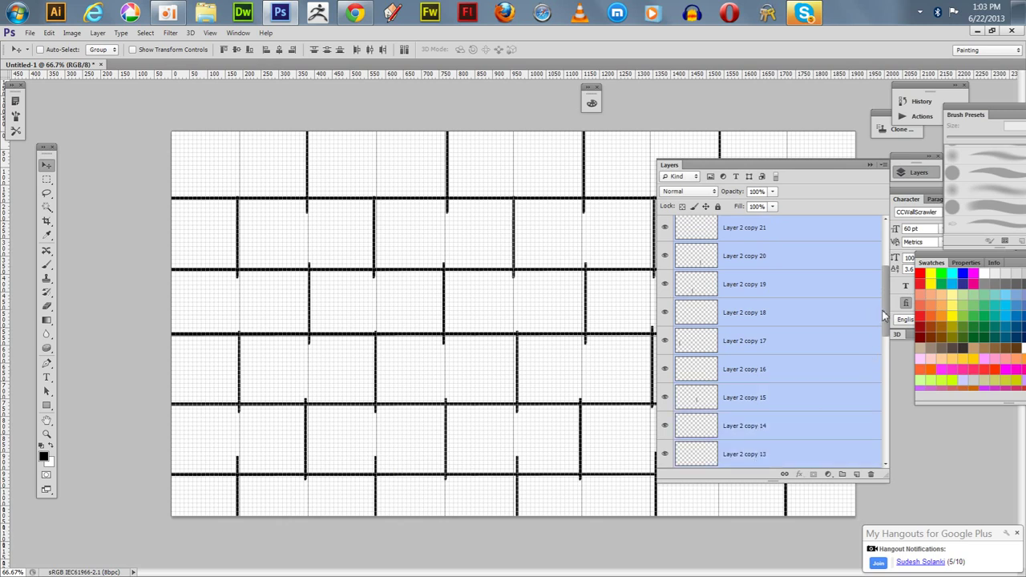
Step: Extend the selection from Layer 2 copy 12 down to Layer 2 and merge them
{"action": "left_click_drag", "start_coordinate": [884, 315], "coordinate": [886, 345]}
{"action": "left_click", "coordinate": [760, 306], "text": "shift"}
{"action": "left_click", "coordinate": [751, 335], "text": "shift"}
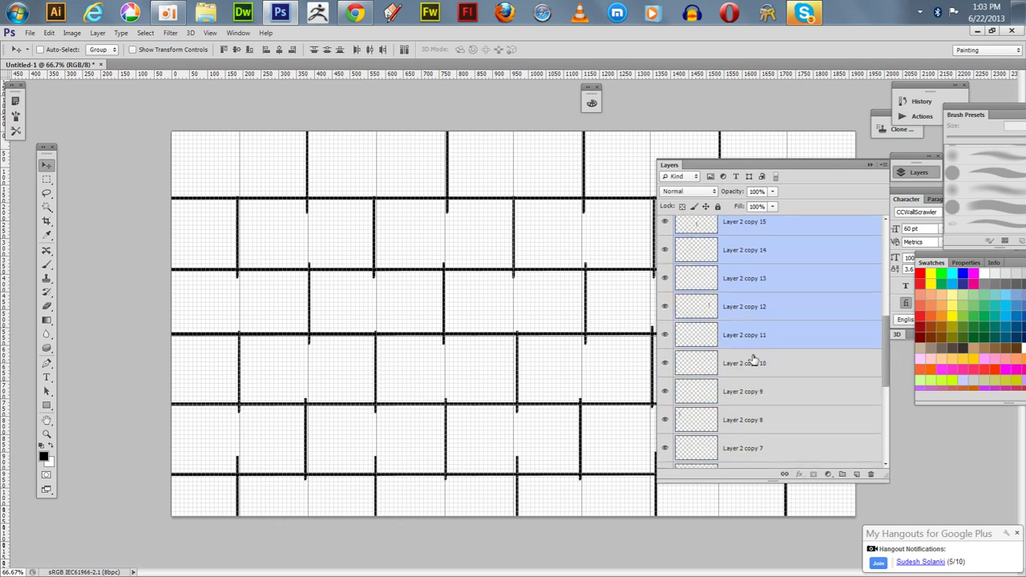
{"action": "left_click", "coordinate": [753, 363], "text": "shift"}
{"action": "left_click", "coordinate": [754, 390], "text": "shift"}
{"action": "left_click", "coordinate": [755, 423], "text": "shift"}
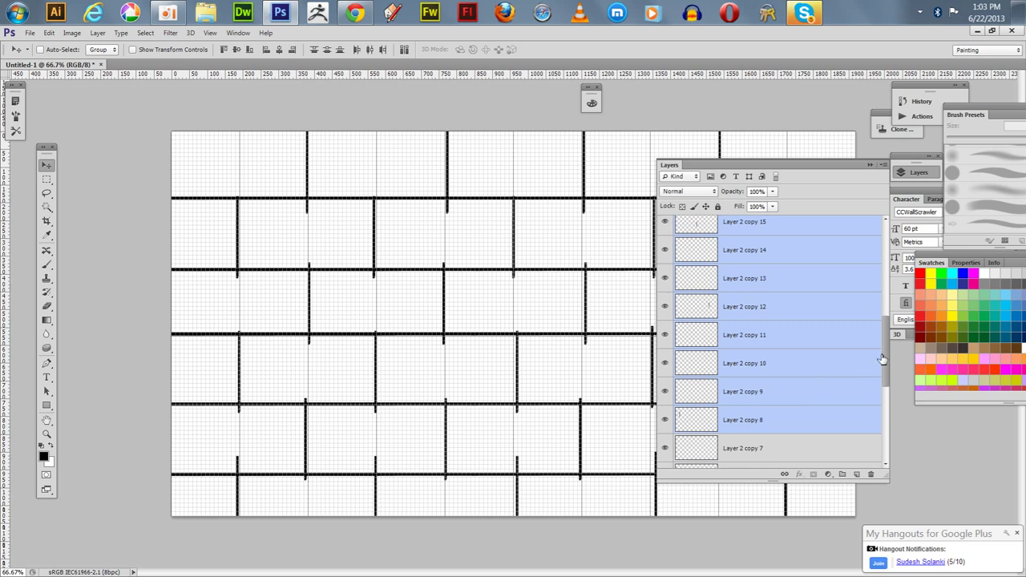
{"action": "left_click_drag", "start_coordinate": [882, 359], "coordinate": [884, 403]}
{"action": "left_click", "coordinate": [769, 320], "text": "shift"}
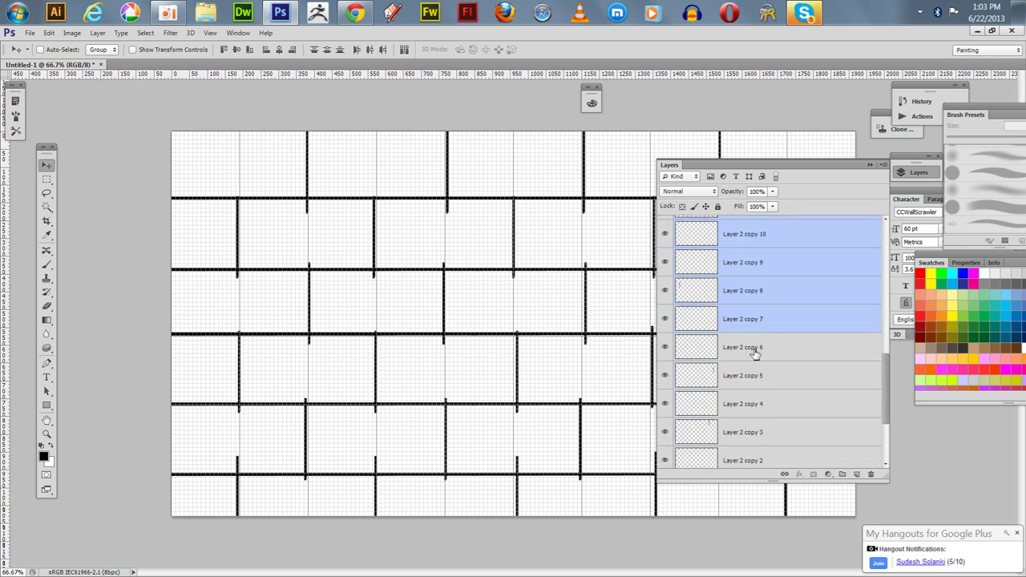
{"action": "left_click", "coordinate": [755, 349], "text": "shift"}
{"action": "left_click", "coordinate": [756, 375], "text": "shift"}
{"action": "left_click", "coordinate": [757, 407], "text": "shift"}
{"action": "left_click", "coordinate": [758, 434], "text": "shift"}
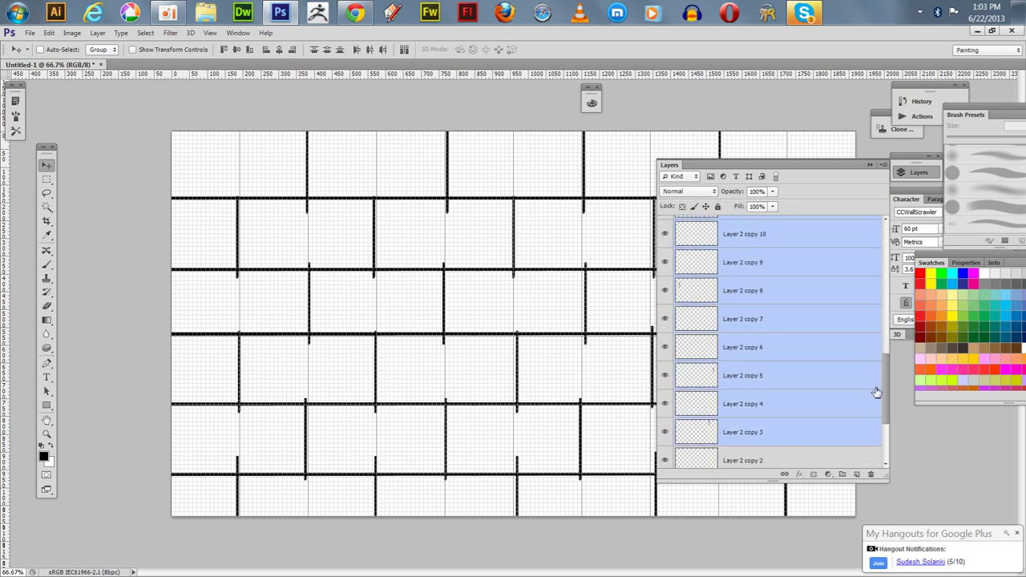
{"action": "left_click_drag", "start_coordinate": [884, 391], "coordinate": [888, 421]}
{"action": "left_click", "coordinate": [765, 353], "text": "shift"}
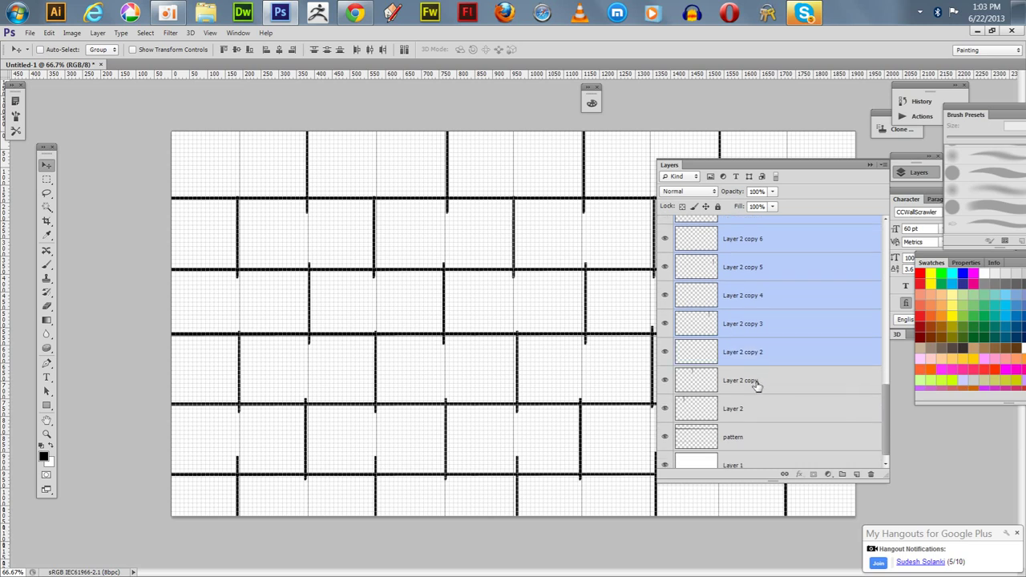
{"action": "left_click", "coordinate": [756, 381], "text": "shift"}
{"action": "left_click", "coordinate": [753, 410], "text": "shift"}
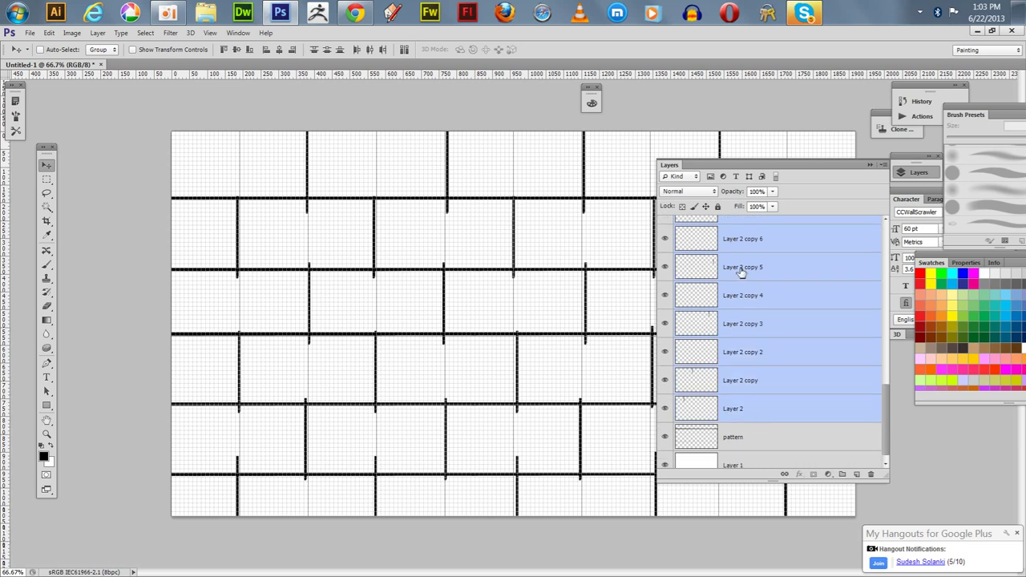
{"action": "key", "text": "ctrl+e"}
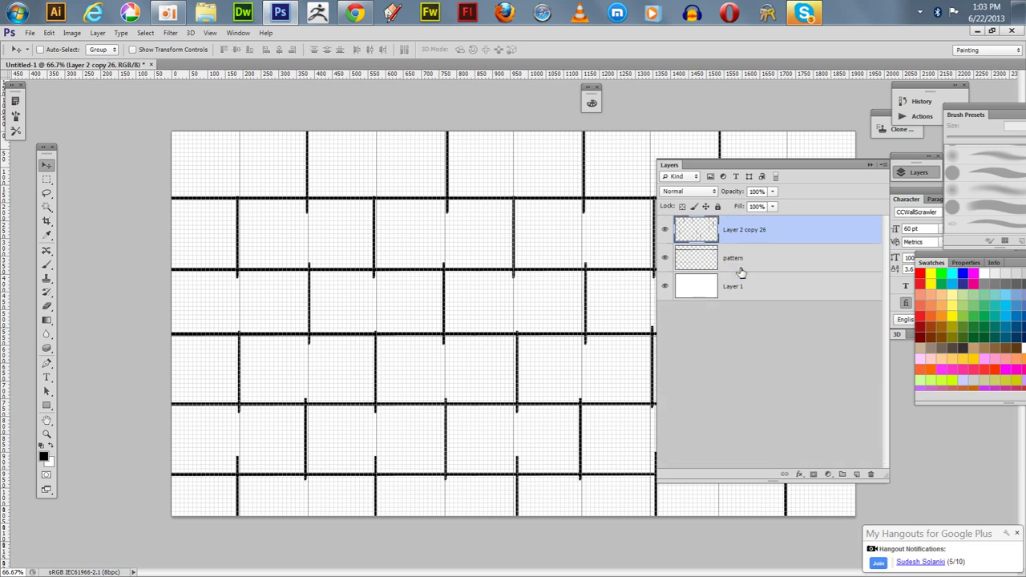
Step: Check both layers' visibility, then merge the pattern layer into Layer 2 copy 26
{"action": "left_click", "coordinate": [665, 231]}
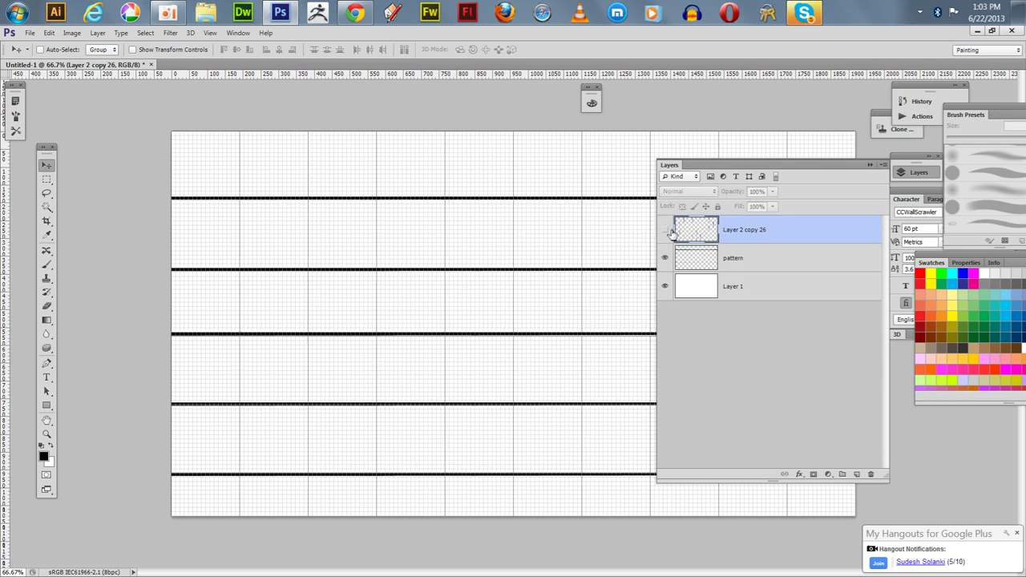
{"action": "left_click", "coordinate": [664, 230]}
{"action": "left_click", "coordinate": [664, 258]}
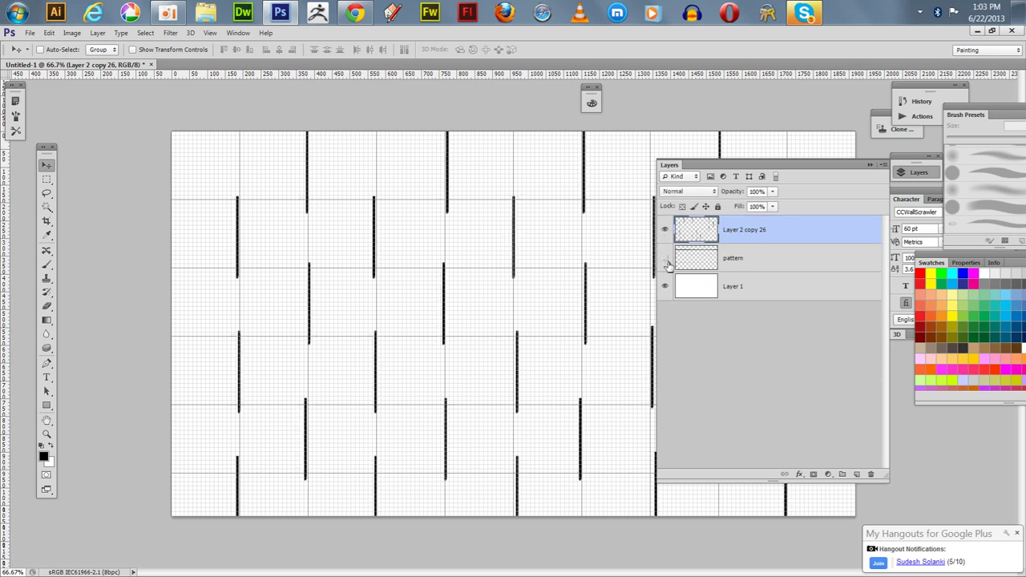
{"action": "left_click", "coordinate": [665, 263]}
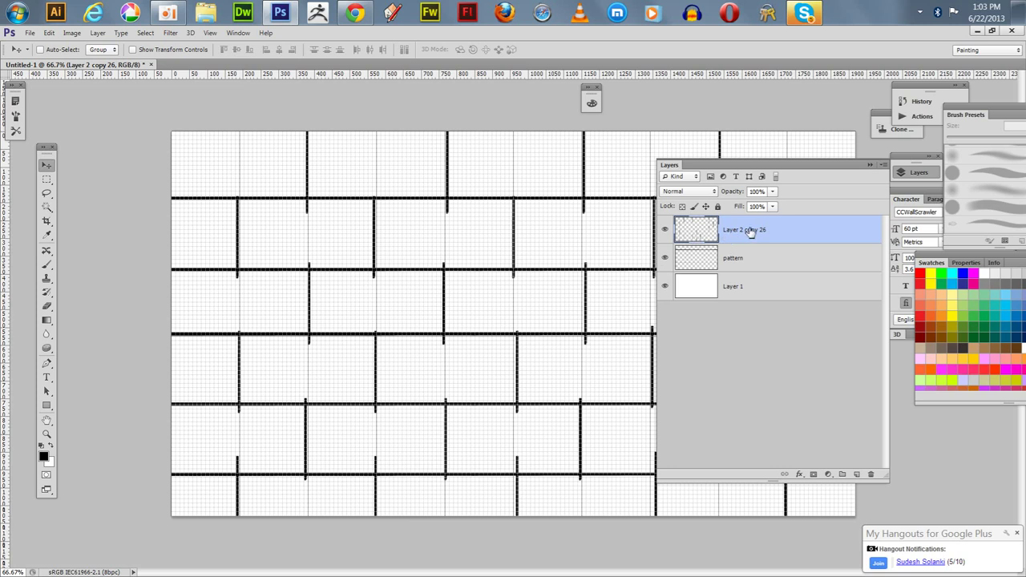
{"action": "left_click", "coordinate": [746, 260], "text": "shift"}
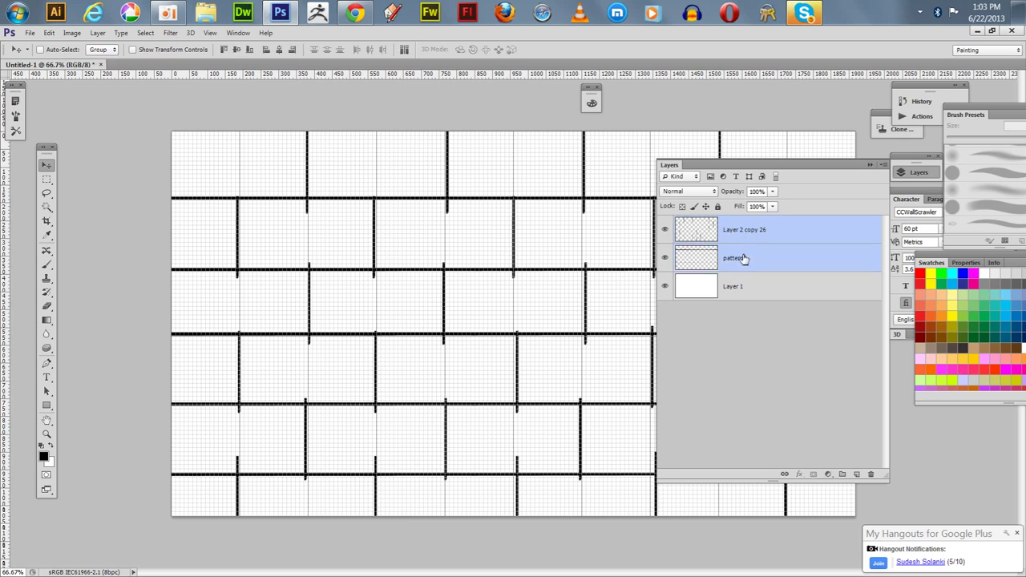
{"action": "key", "text": "ctrl+e"}
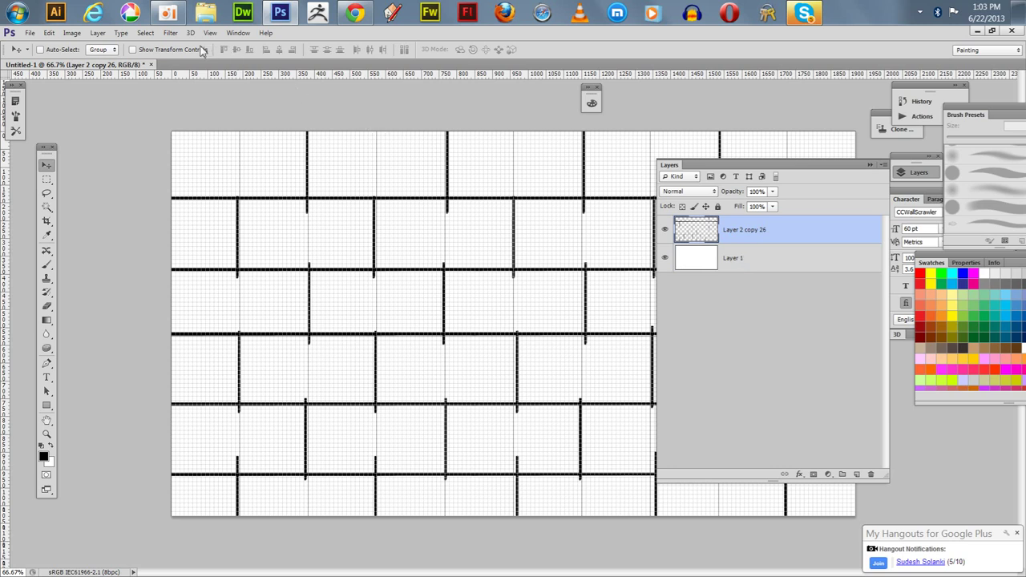
Step: Hide the grid so only the black brick lines show on white
{"action": "left_click", "coordinate": [209, 32]}
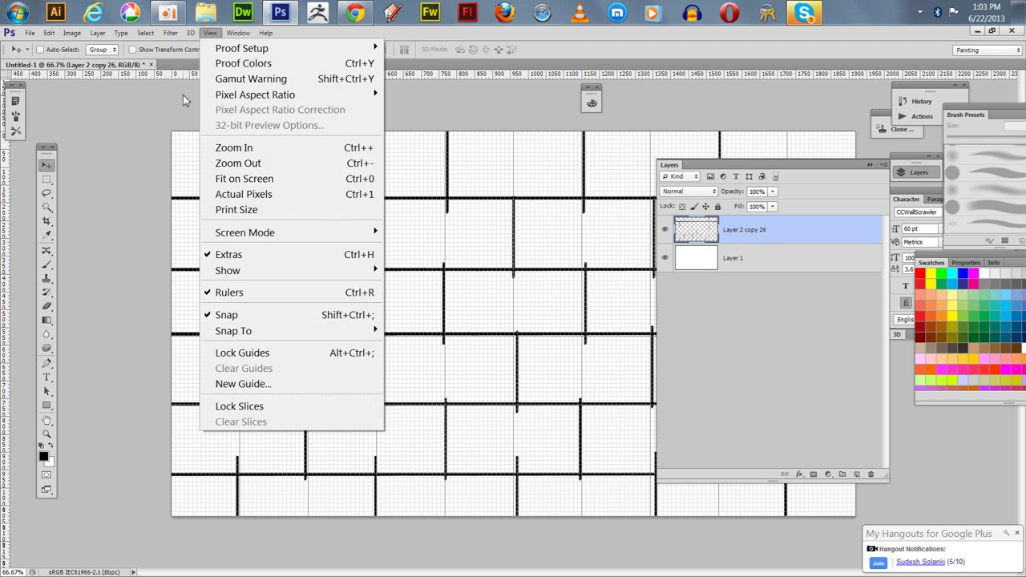
{"action": "left_click", "coordinate": [429, 93]}
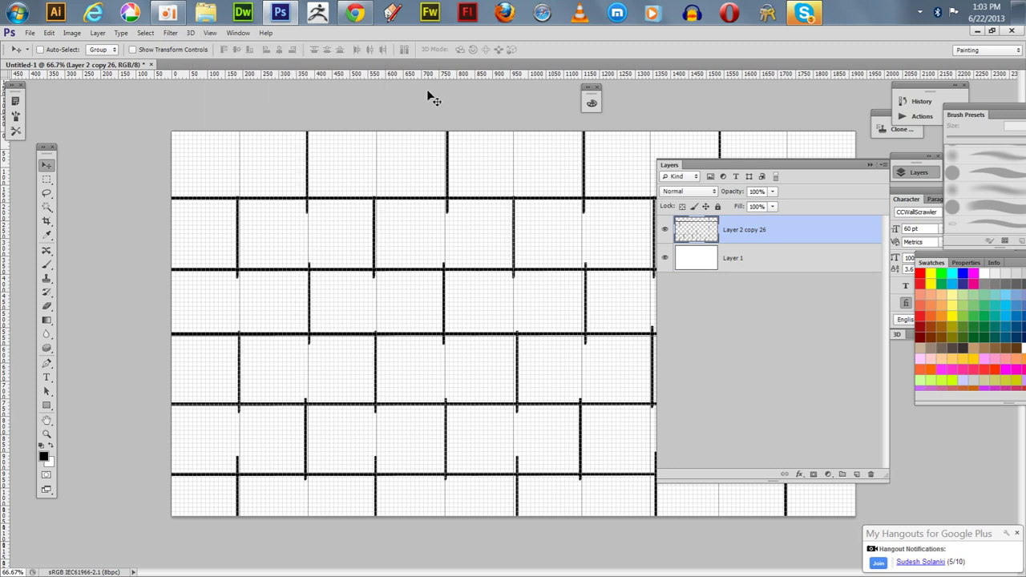
{"action": "key", "text": "ctrl+apostrophe"}
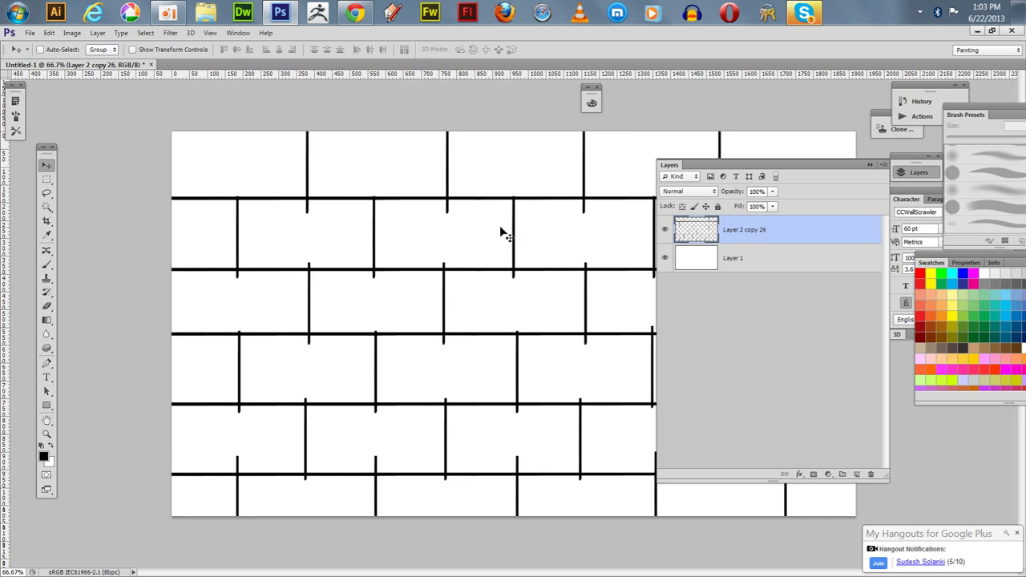
{"action": "left_click_drag", "start_coordinate": [719, 171], "coordinate": [744, 262]}
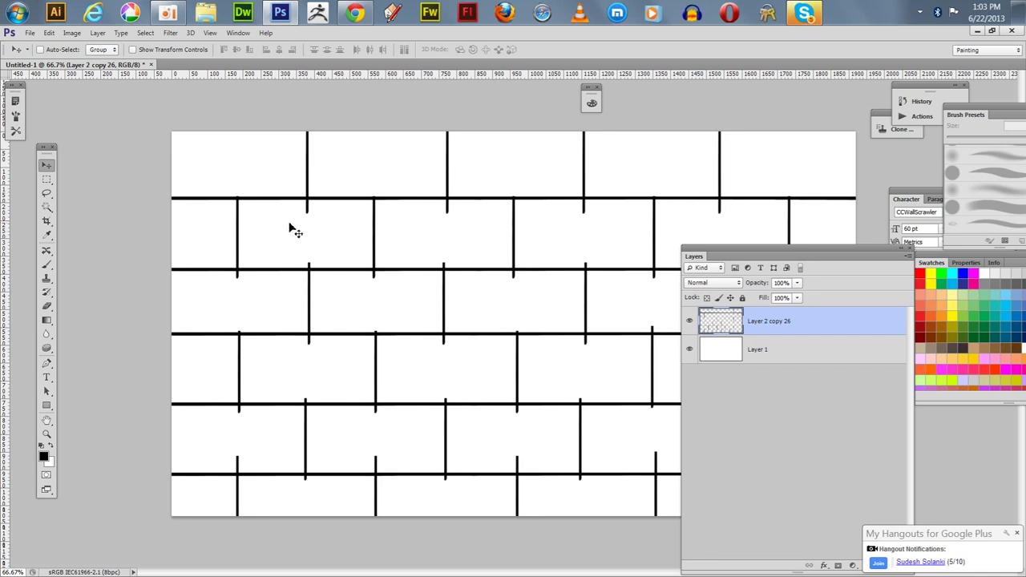
{"action": "key", "text": "e"}
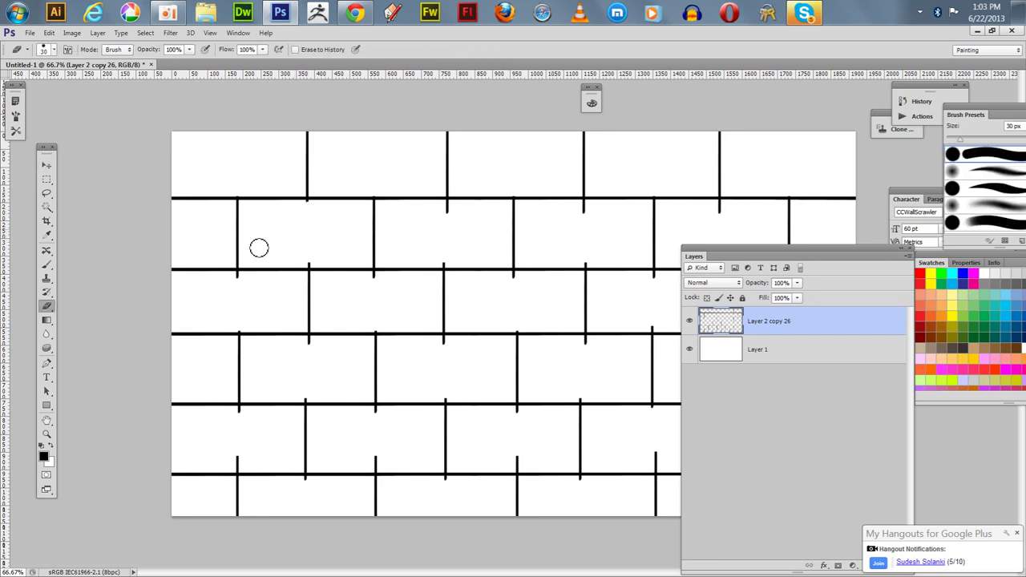
Step: Erase the overhanging joint stubs around the top three horizontal lines
{"action": "left_click_drag", "start_coordinate": [233, 284], "coordinate": [246, 279]}
{"action": "left_click_drag", "start_coordinate": [307, 348], "coordinate": [312, 348]}
{"action": "left_click_drag", "start_coordinate": [444, 207], "coordinate": [456, 215]}
{"action": "left_click_drag", "start_coordinate": [586, 217], "coordinate": [589, 212]}
{"action": "left_click_drag", "start_coordinate": [721, 214], "coordinate": [724, 211]}
{"action": "left_click_drag", "start_coordinate": [516, 282], "coordinate": [527, 273]}
{"action": "left_click_drag", "start_coordinate": [591, 265], "coordinate": [586, 265]}
{"action": "left_click_drag", "start_coordinate": [585, 346], "coordinate": [590, 344]}
{"action": "left_click_drag", "start_coordinate": [448, 353], "coordinate": [443, 351]}
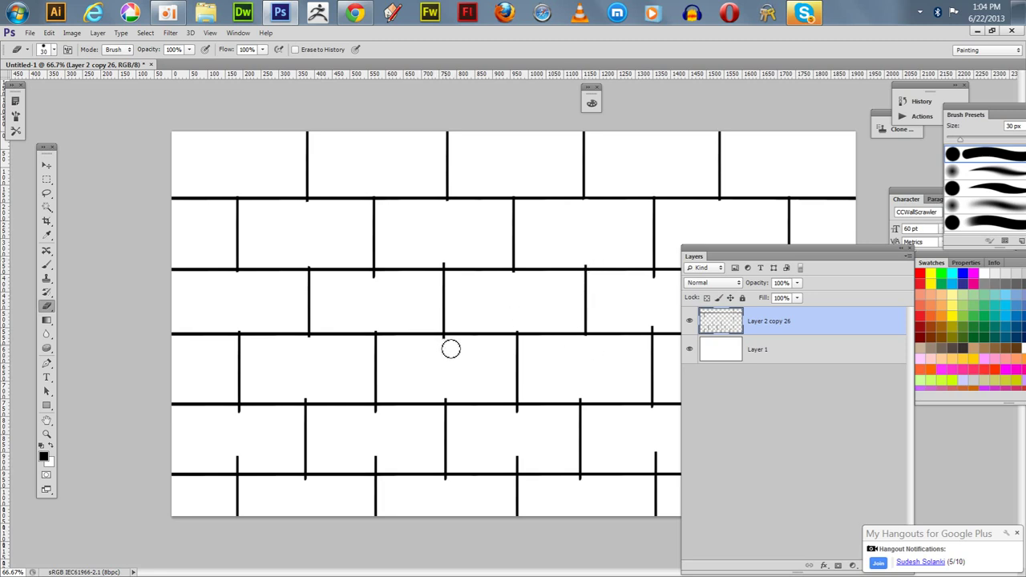
{"action": "left_click_drag", "start_coordinate": [444, 265], "coordinate": [447, 265]}
Step: Erase more stubs on the lower rows and right side, collapsing the Layers panel
{"action": "left_click_drag", "start_coordinate": [227, 424], "coordinate": [245, 417]}
{"action": "left_click", "coordinate": [305, 397]}
{"action": "left_click_drag", "start_coordinate": [749, 247], "coordinate": [817, 233]}
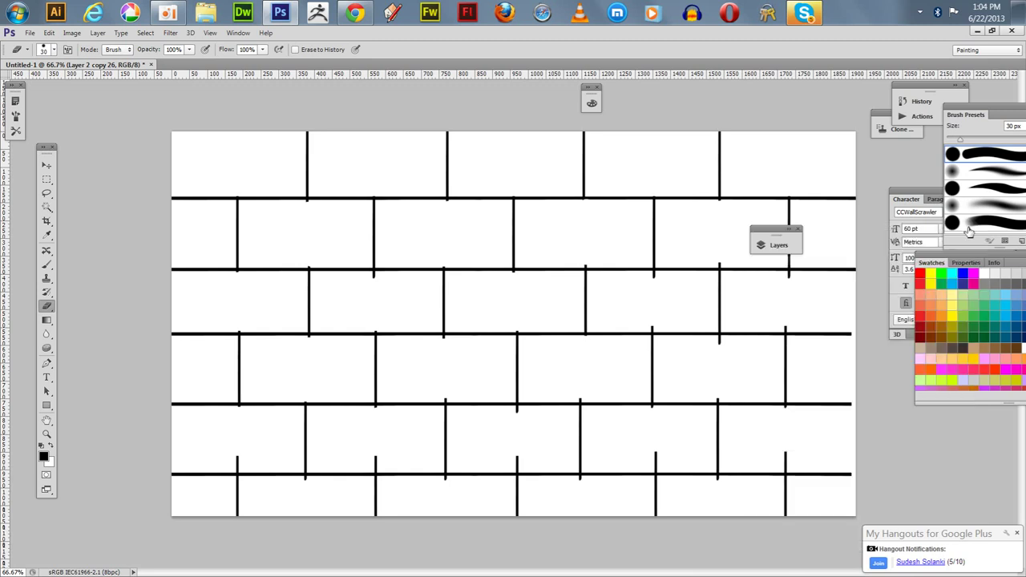
{"action": "left_click", "coordinate": [978, 232]}
{"action": "left_click", "coordinate": [726, 347]}
{"action": "left_click", "coordinate": [787, 279]}
{"action": "left_click_drag", "start_coordinate": [769, 412], "coordinate": [792, 412]}
{"action": "left_click_drag", "start_coordinate": [786, 451], "coordinate": [791, 469]}
{"action": "left_click_drag", "start_coordinate": [648, 454], "coordinate": [658, 466]}
Step: Clean up the remaining stubs around the fourth and bottom mortar lines
{"action": "left_click_drag", "start_coordinate": [582, 486], "coordinate": [586, 481]}
{"action": "left_click_drag", "start_coordinate": [586, 398], "coordinate": [581, 399]}
{"action": "left_click", "coordinate": [519, 465]}
{"action": "left_click_drag", "start_coordinate": [356, 463], "coordinate": [383, 467]}
{"action": "left_click_drag", "start_coordinate": [232, 458], "coordinate": [243, 465]}
{"action": "left_click_drag", "start_coordinate": [443, 396], "coordinate": [449, 398]}
{"action": "left_click_drag", "start_coordinate": [513, 413], "coordinate": [518, 411]}
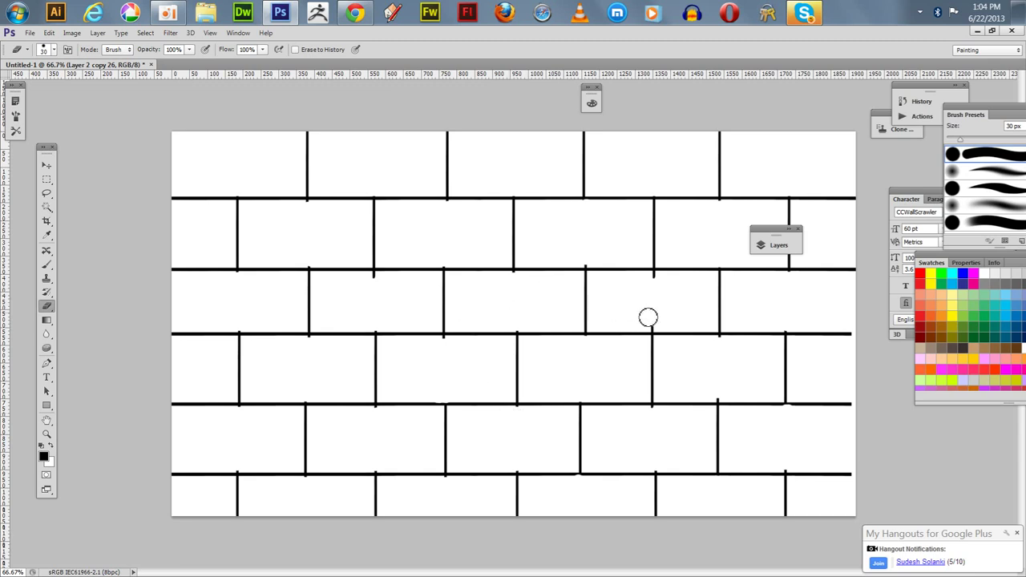
{"action": "left_click_drag", "start_coordinate": [648, 317], "coordinate": [652, 332]}
{"action": "left_click_drag", "start_coordinate": [371, 284], "coordinate": [379, 284]}
Step: Paint a crack at the top-left joint and erase nearby stubs with a 9 px eraser
{"action": "key", "text": "z"}
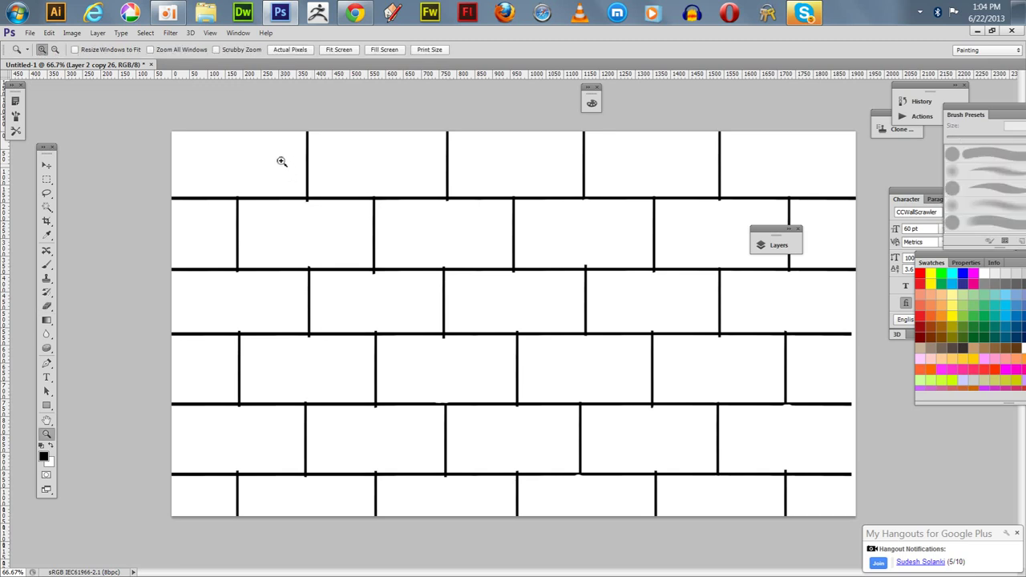
{"action": "left_click_drag", "start_coordinate": [282, 161], "coordinate": [387, 257]}
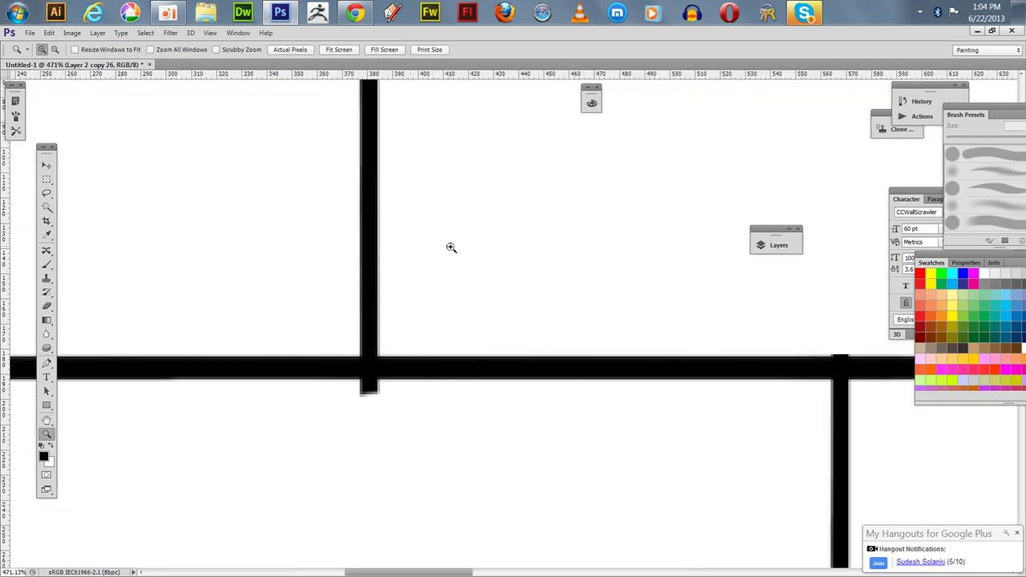
{"action": "key", "text": "b"}
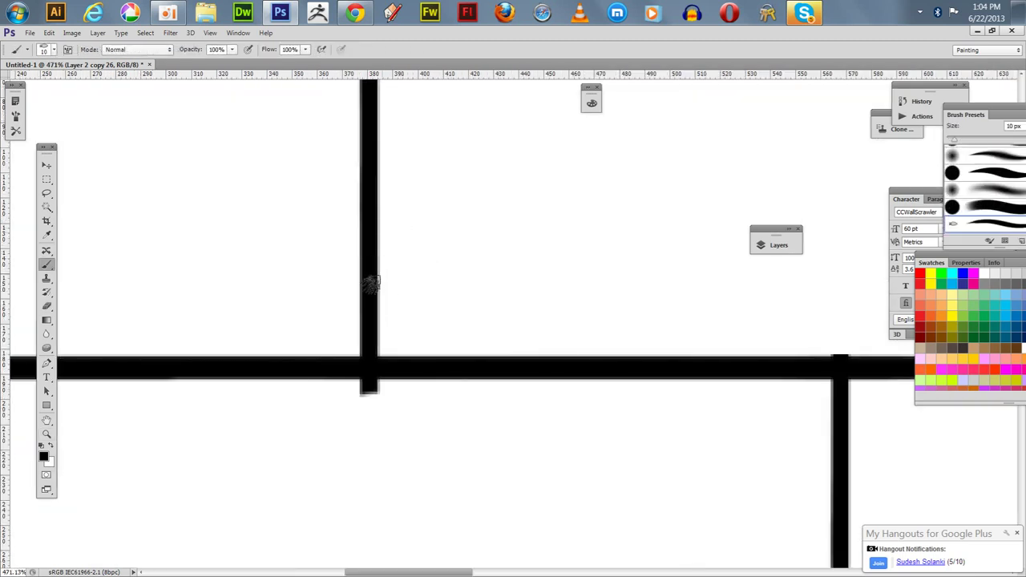
{"action": "left_click_drag", "start_coordinate": [379, 218], "coordinate": [482, 352]}
{"action": "mouse_move", "coordinate": [381, 313]}
{"action": "left_mouse_down"}
{"action": "mouse_move", "coordinate": [412, 345]}
{"action": "mouse_move", "coordinate": [378, 344]}
{"action": "mouse_move", "coordinate": [391, 337]}
{"action": "left_mouse_up"}
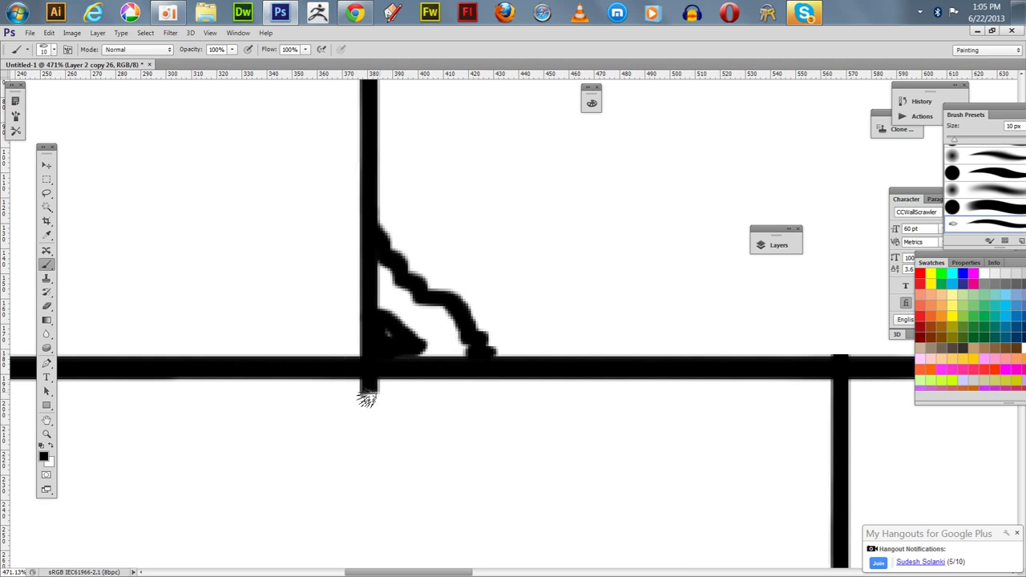
{"action": "key", "text": "e"}
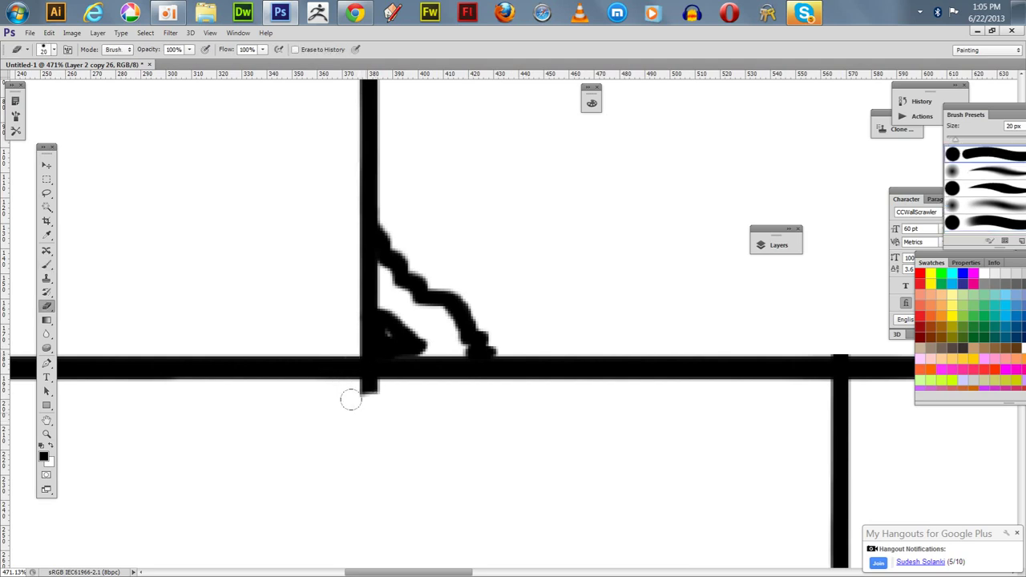
{"action": "key", "text": "bracketleft"}
{"action": "key", "text": "bracketleft"}
{"action": "key", "text": "bracketleft"}
{"action": "left_click_drag", "start_coordinate": [355, 403], "coordinate": [374, 386]}
{"action": "left_click_drag", "start_coordinate": [564, 288], "coordinate": [396, 286]}
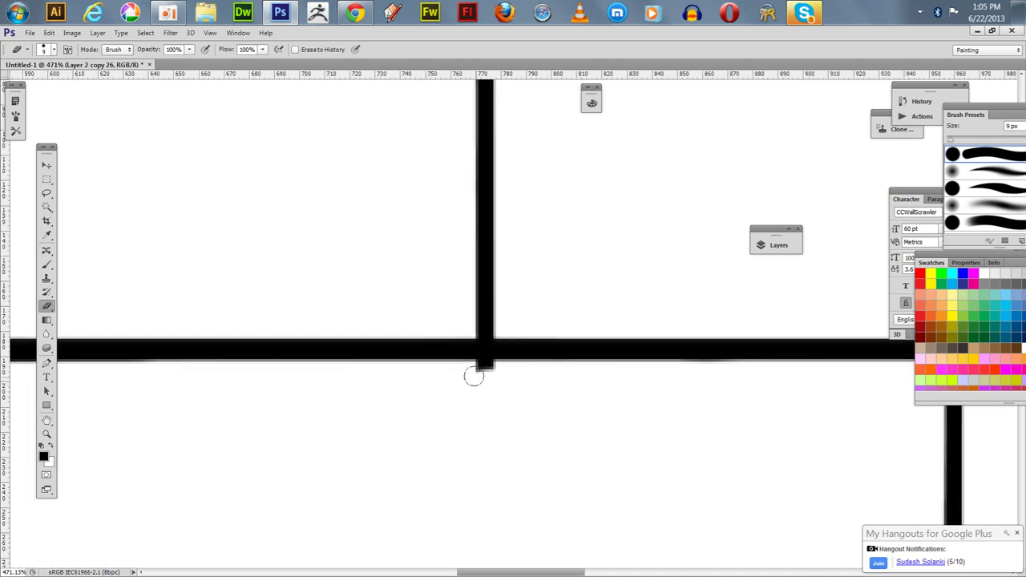
{"action": "left_click_drag", "start_coordinate": [473, 377], "coordinate": [484, 374]}
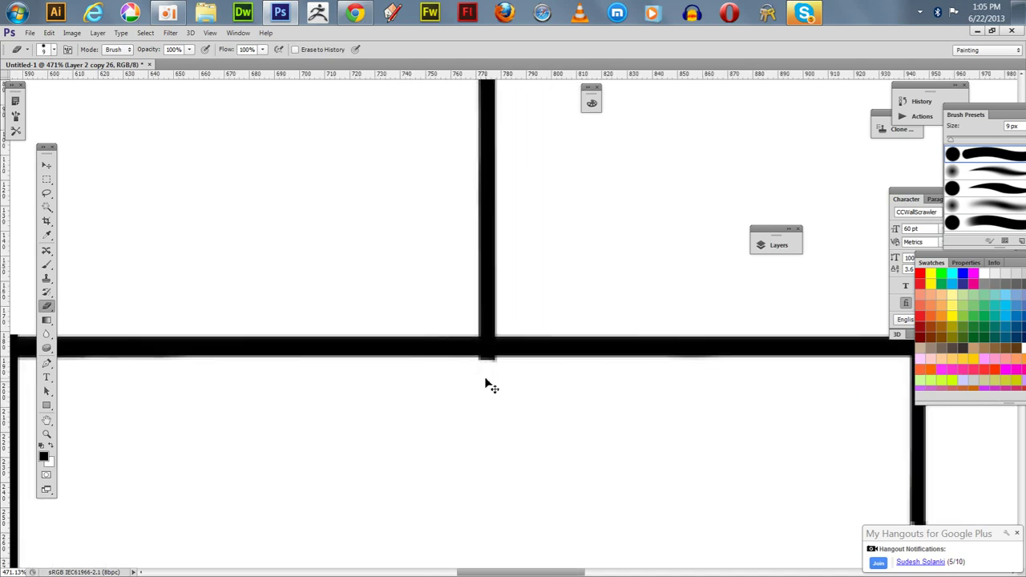
{"action": "scroll", "coordinate": [492, 387], "scroll_direction": "down", "scroll_amount": 3}
{"action": "scroll", "coordinate": [489, 381], "scroll_direction": "down", "scroll_amount": 4}
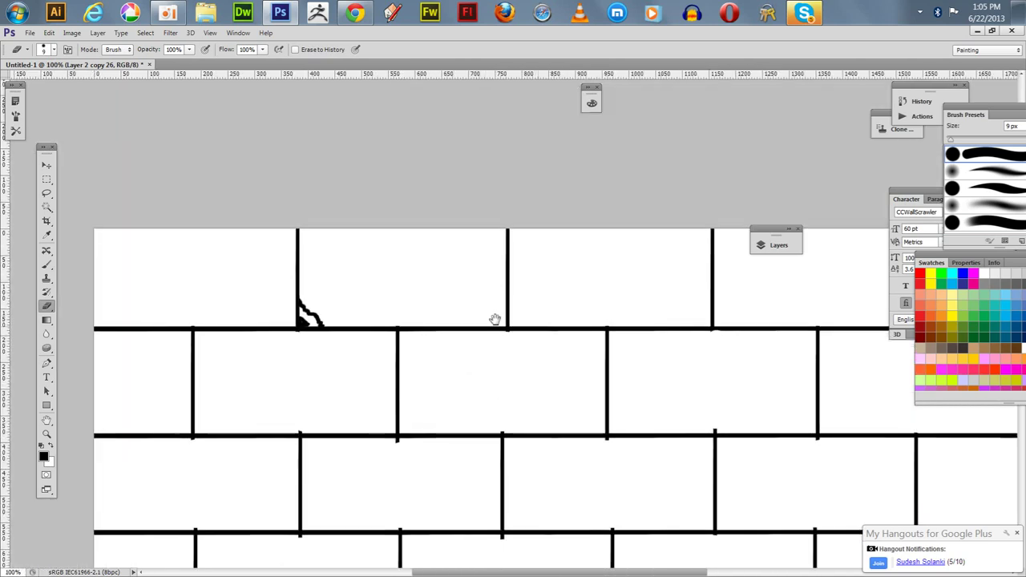
{"action": "left_click_drag", "start_coordinate": [529, 319], "coordinate": [463, 248]}
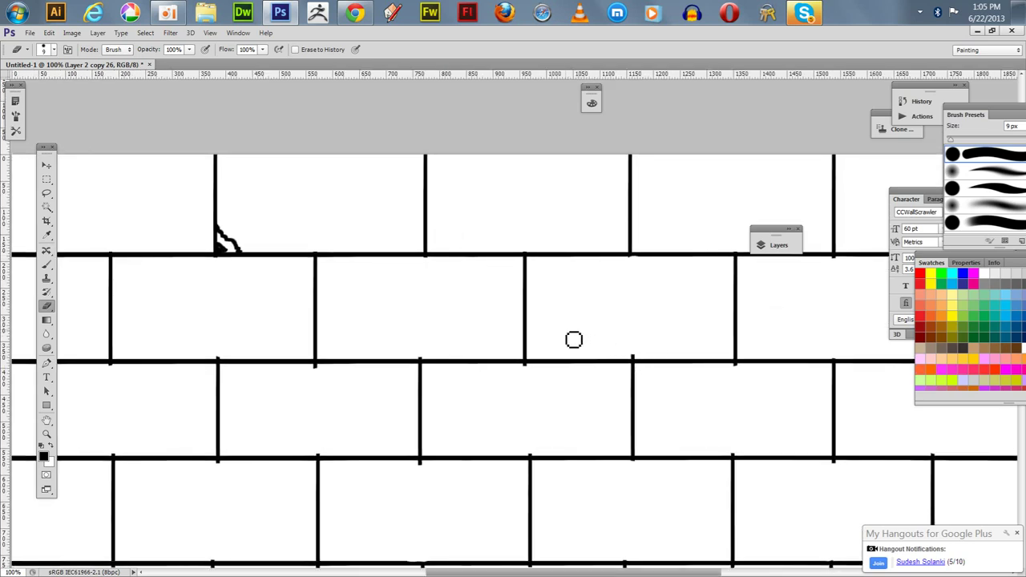
Step: Paint a crack shape at a right-hand joint after erasing its overhanging stub
{"action": "key", "text": "z"}
{"action": "left_click_drag", "start_coordinate": [593, 323], "coordinate": [703, 406]}
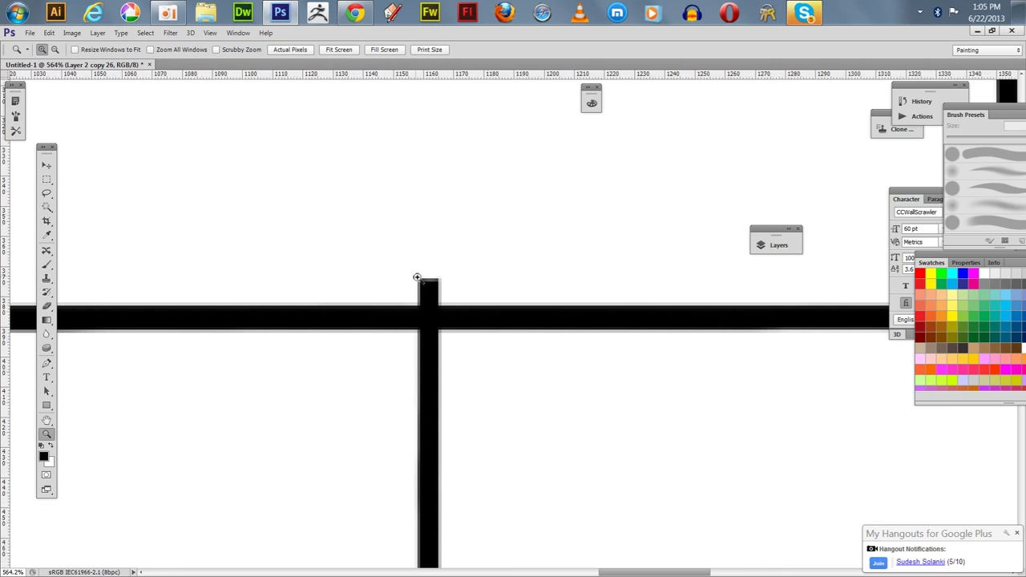
{"action": "key", "text": "e"}
{"action": "mouse_move", "coordinate": [441, 287]}
{"action": "left_mouse_down"}
{"action": "mouse_move", "coordinate": [412, 275]}
{"action": "mouse_move", "coordinate": [428, 298]}
{"action": "left_mouse_up"}
{"action": "key", "text": "b"}
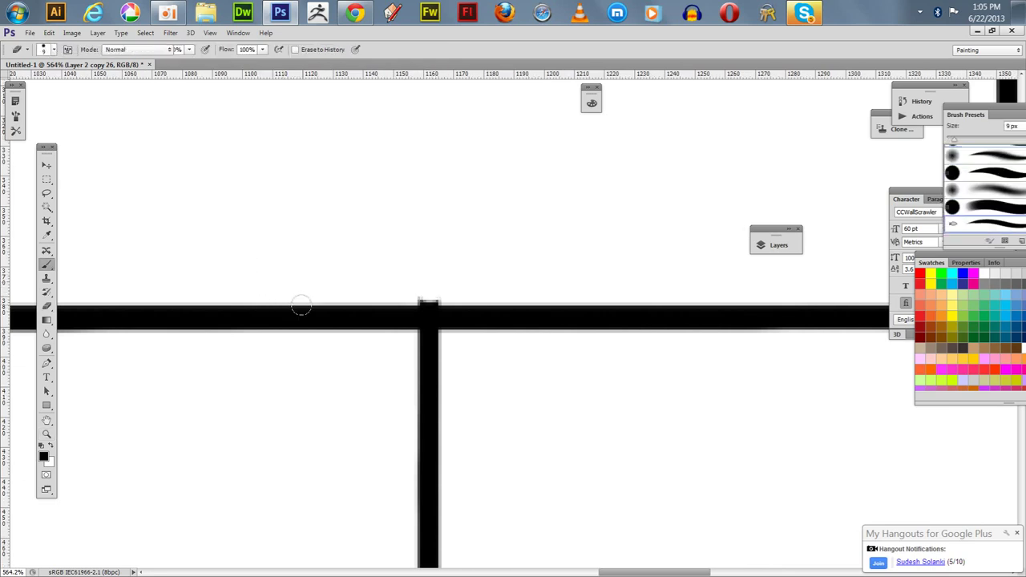
{"action": "mouse_move", "coordinate": [319, 335]}
{"action": "left_mouse_down"}
{"action": "mouse_move", "coordinate": [347, 370]}
{"action": "mouse_move", "coordinate": [415, 526]}
{"action": "left_mouse_up"}
{"action": "left_click_drag", "start_coordinate": [381, 440], "coordinate": [391, 360]}
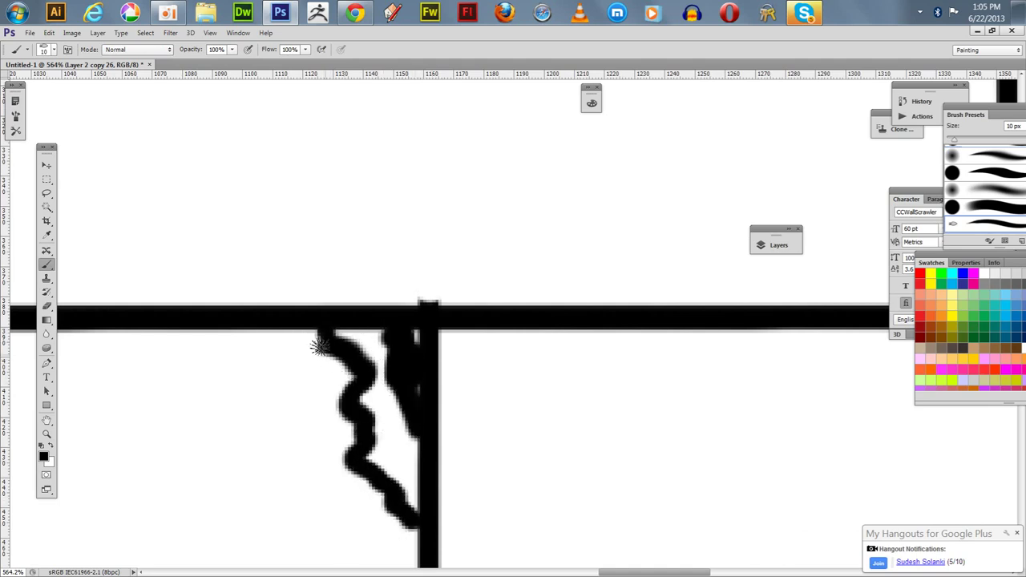
{"action": "left_click_drag", "start_coordinate": [382, 345], "coordinate": [384, 350]}
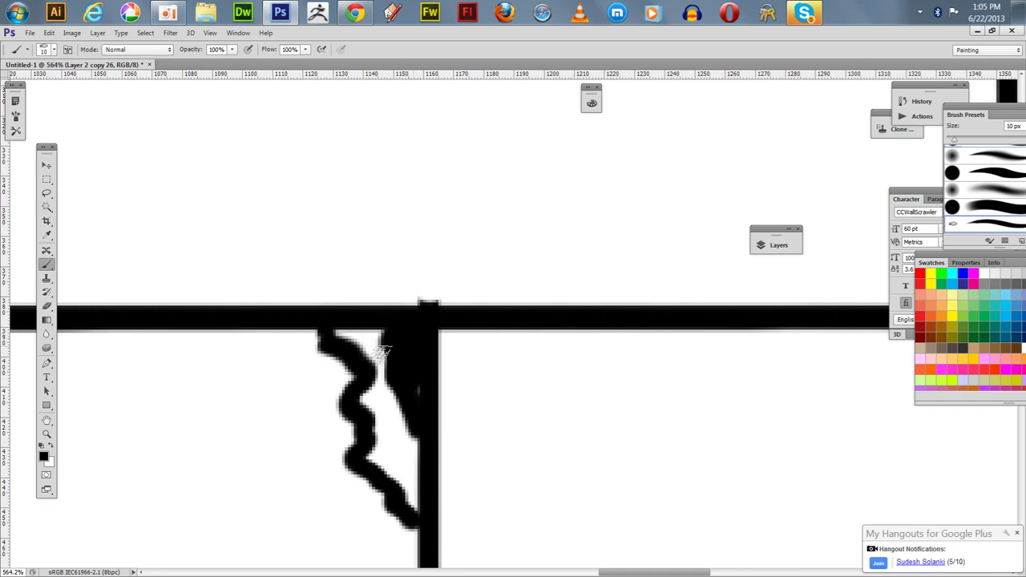
{"action": "key", "text": "ctrl+0"}
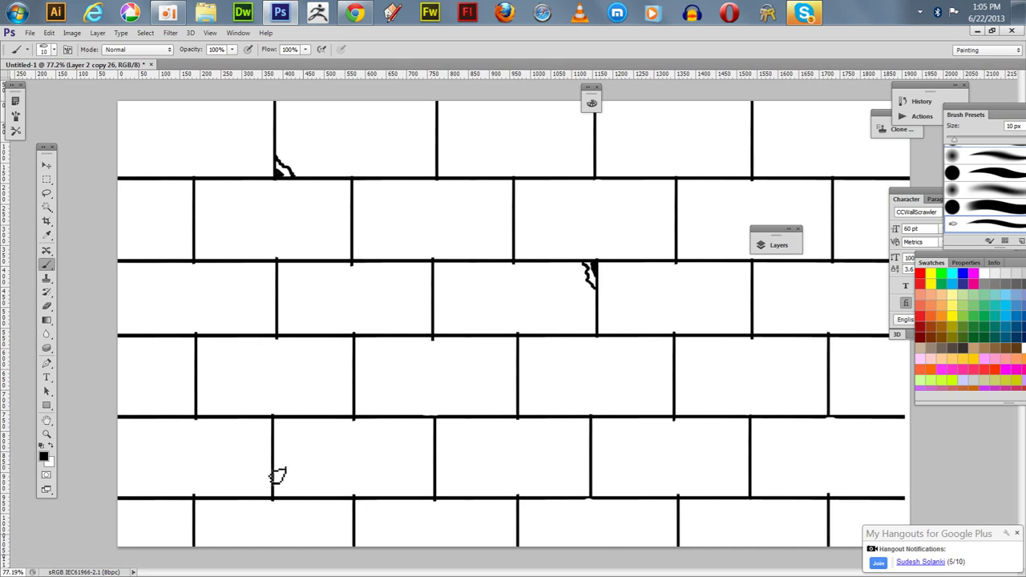
Step: Paint a wavy crack at a lower-left joint, plus small cracks at middle, lower and left joints
{"action": "key", "text": "z"}
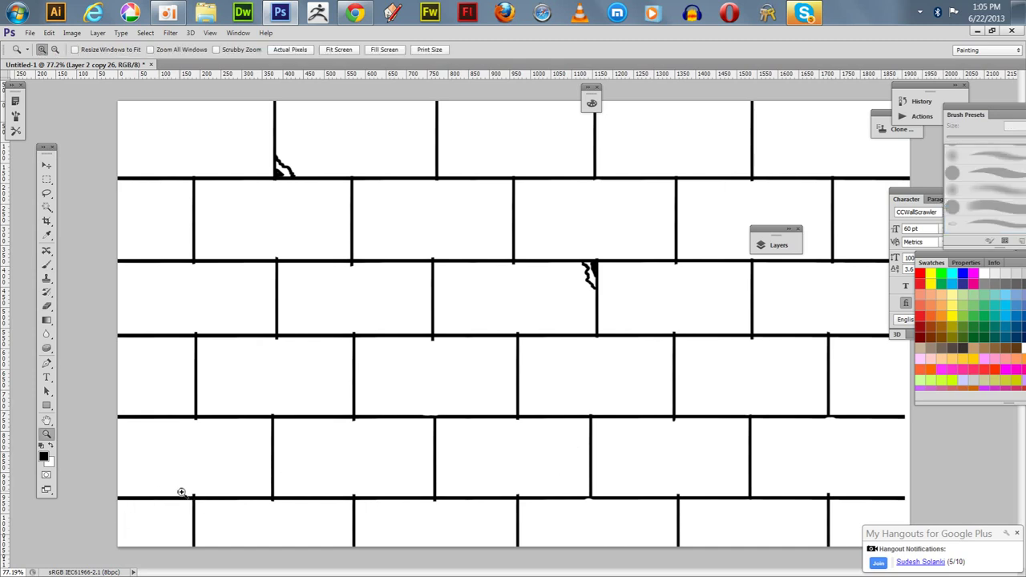
{"action": "left_click_drag", "start_coordinate": [174, 467], "coordinate": [221, 535]}
{"action": "mouse_move", "coordinate": [204, 435]}
{"action": "left_mouse_down"}
{"action": "mouse_move", "coordinate": [466, 411]}
{"action": "mouse_move", "coordinate": [324, 375]}
{"action": "left_mouse_up"}
{"action": "key", "text": "e"}
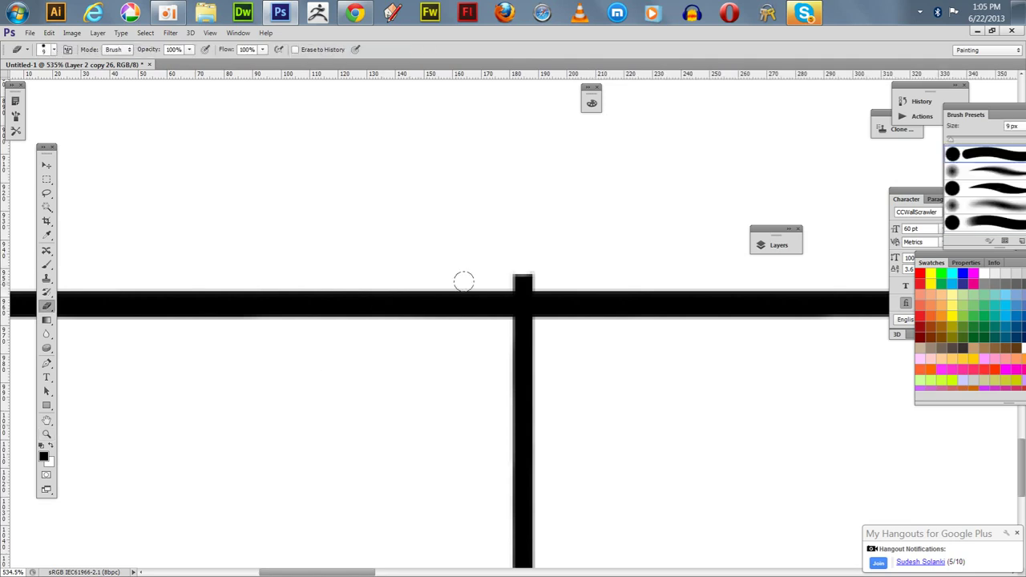
{"action": "left_click_drag", "start_coordinate": [520, 264], "coordinate": [539, 309]}
{"action": "key", "text": "b"}
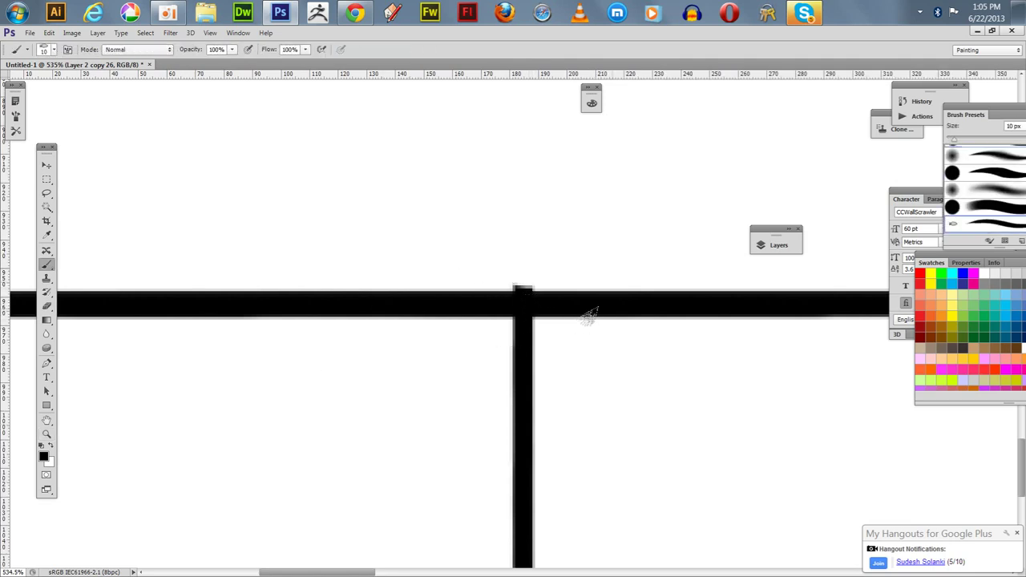
{"action": "mouse_move", "coordinate": [614, 319]}
{"action": "left_mouse_down"}
{"action": "mouse_move", "coordinate": [542, 485]}
{"action": "mouse_move", "coordinate": [545, 540]}
{"action": "mouse_move", "coordinate": [522, 550]}
{"action": "left_mouse_up"}
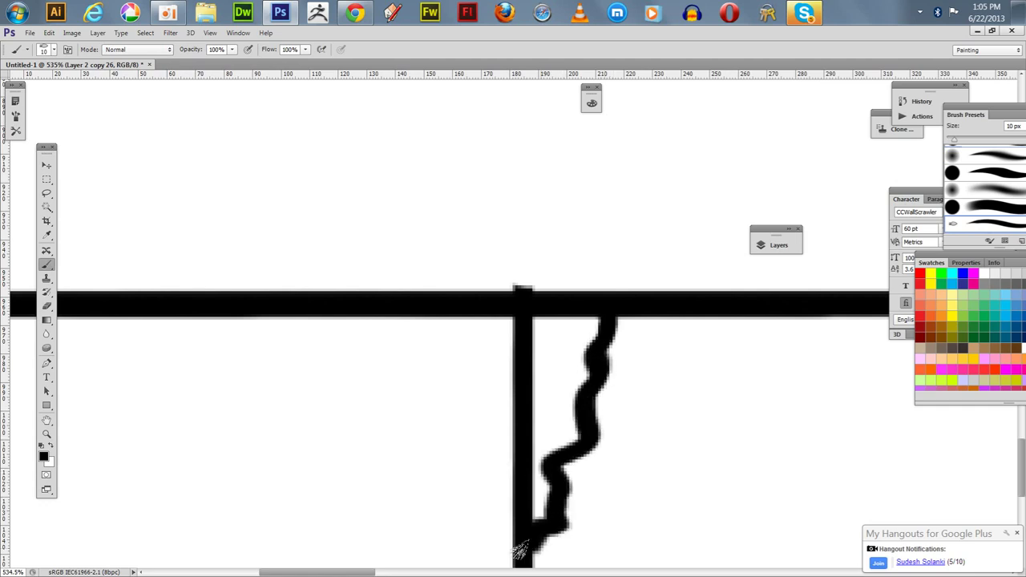
{"action": "left_click_drag", "start_coordinate": [525, 370], "coordinate": [522, 320]}
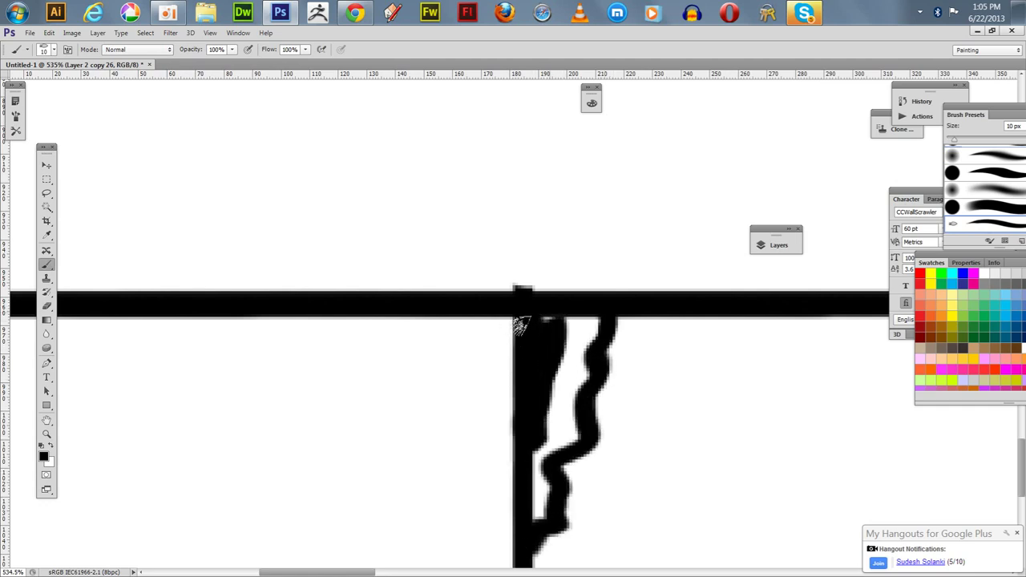
{"action": "key", "text": "ctrl+0"}
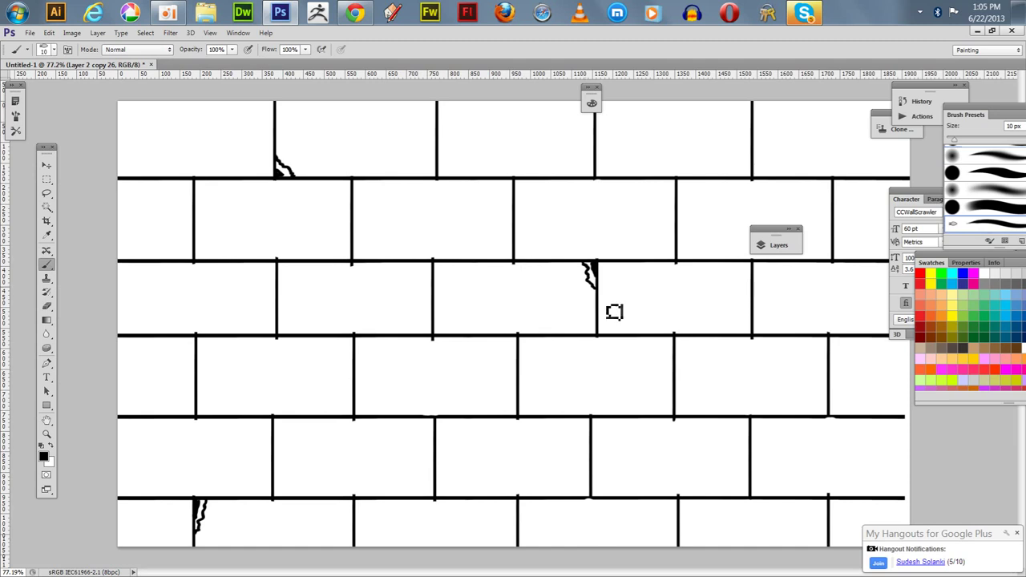
{"action": "mouse_move", "coordinate": [652, 350]}
{"action": "left_mouse_down"}
{"action": "mouse_move", "coordinate": [671, 348]}
{"action": "mouse_move", "coordinate": [659, 348]}
{"action": "mouse_move", "coordinate": [672, 358]}
{"action": "left_mouse_up"}
{"action": "mouse_move", "coordinate": [754, 429]}
{"action": "left_mouse_down"}
{"action": "mouse_move", "coordinate": [757, 437]}
{"action": "mouse_move", "coordinate": [767, 423]}
{"action": "mouse_move", "coordinate": [753, 436]}
{"action": "left_mouse_up"}
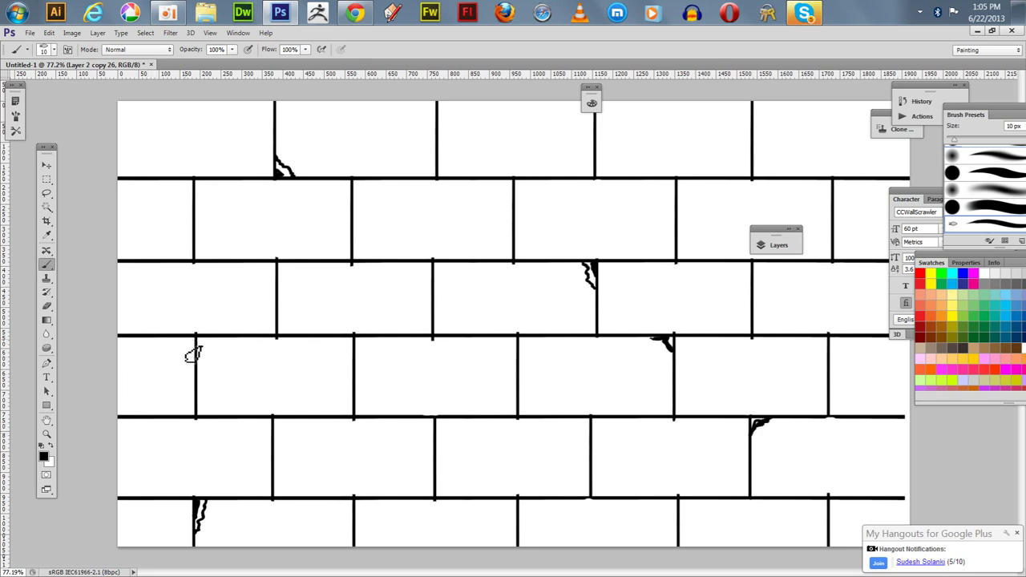
{"action": "left_click_drag", "start_coordinate": [184, 338], "coordinate": [195, 350]}
Step: Rename the Layer 2 copy 26 layer to 'pattern'
{"action": "left_click", "coordinate": [776, 245]}
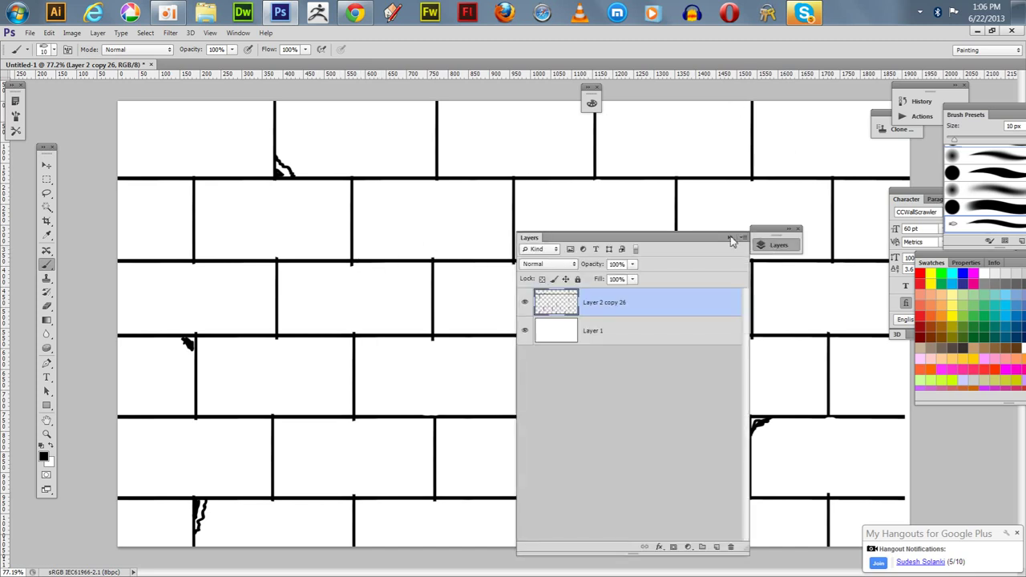
{"action": "double_click", "coordinate": [611, 310]}
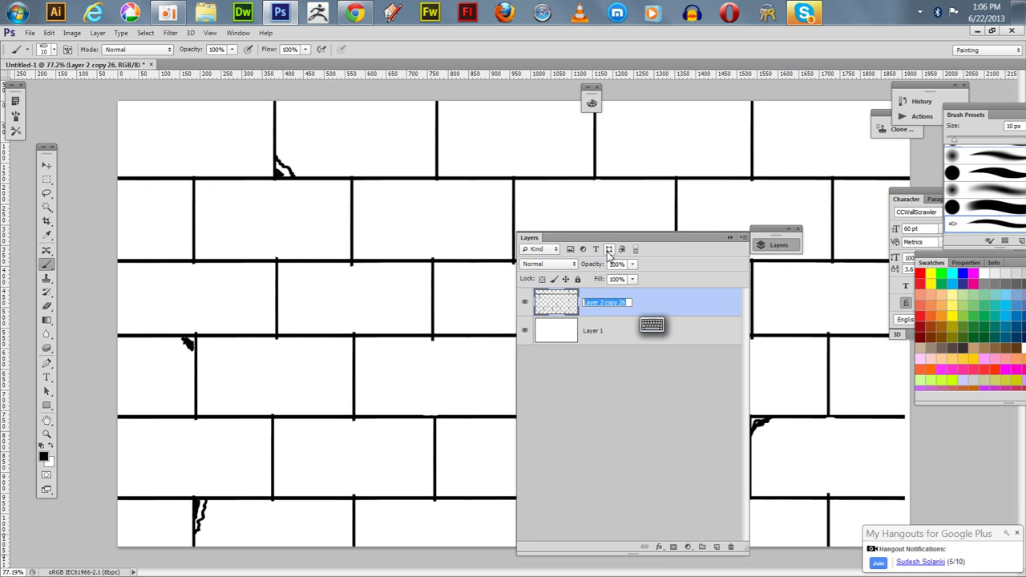
{"action": "type", "text": "pattern"}
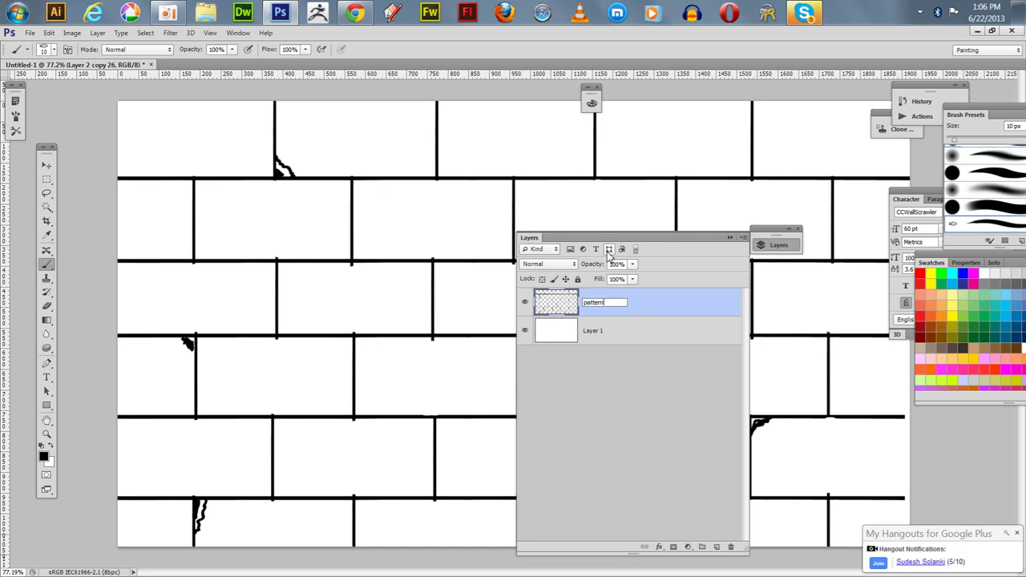
{"action": "key", "text": "Return"}
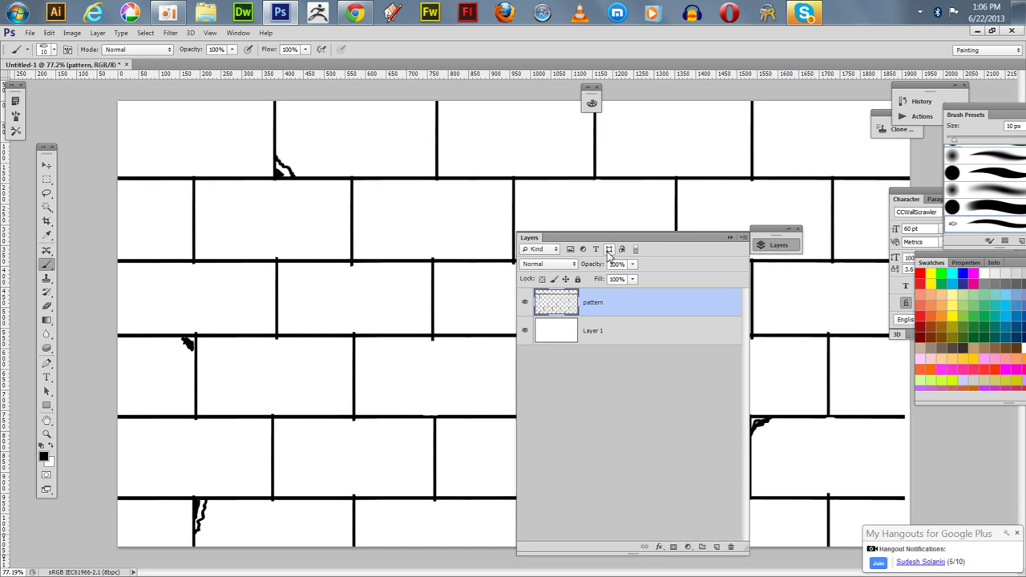
{"action": "left_click_drag", "start_coordinate": [575, 240], "coordinate": [653, 183]}
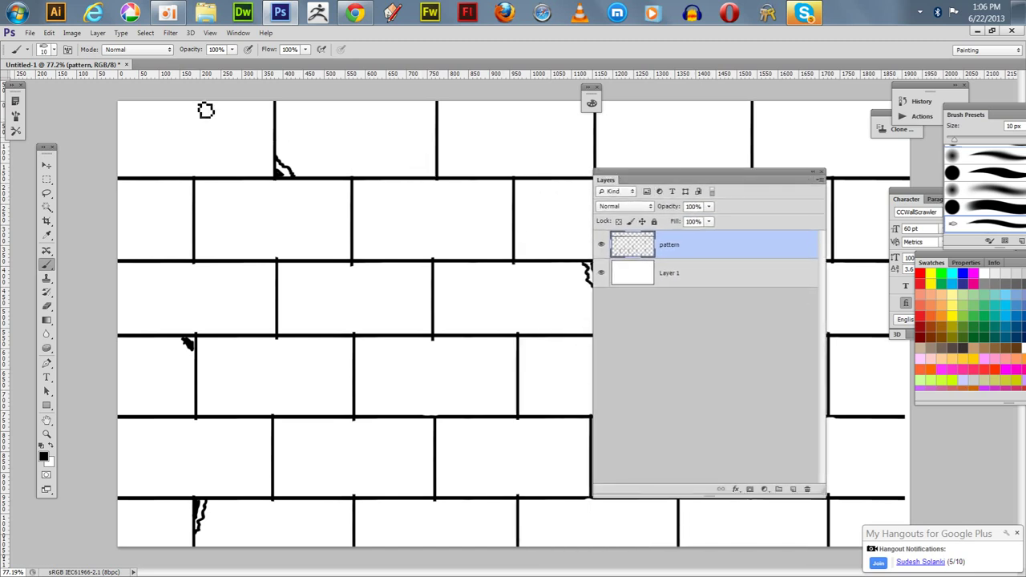
Step: Apply monochromatic Gaussian Add Noise to the pattern layer
{"action": "left_click", "coordinate": [170, 33]}
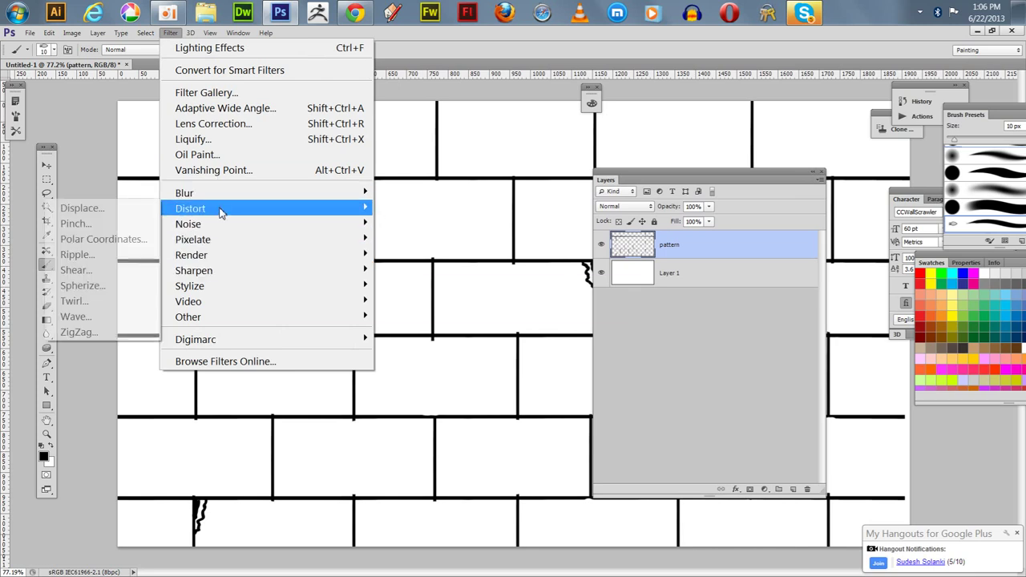
{"action": "mouse_move", "coordinate": [189, 224]}
{"action": "left_click", "coordinate": [84, 223]}
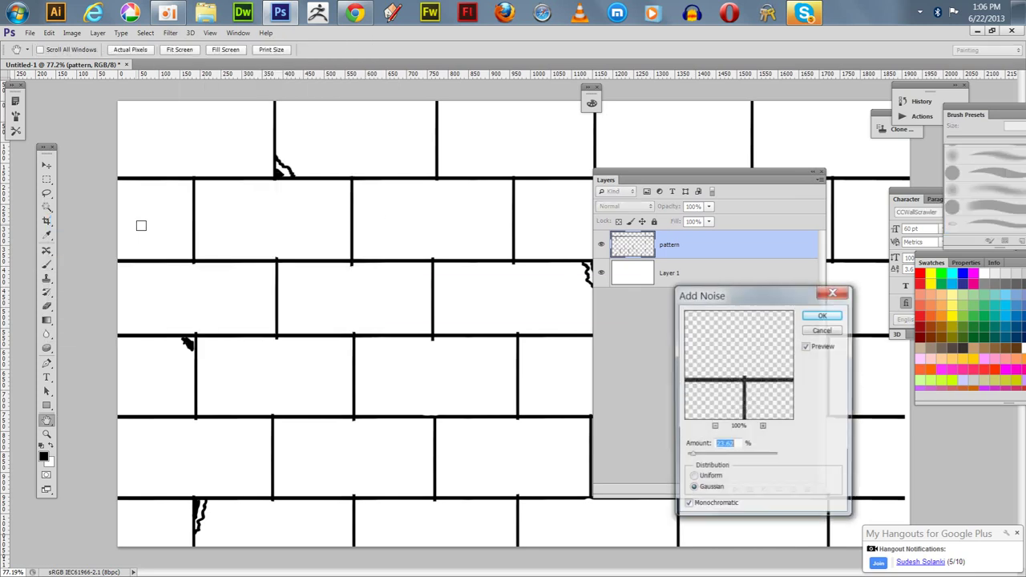
{"action": "left_click_drag", "start_coordinate": [709, 290], "coordinate": [645, 217]}
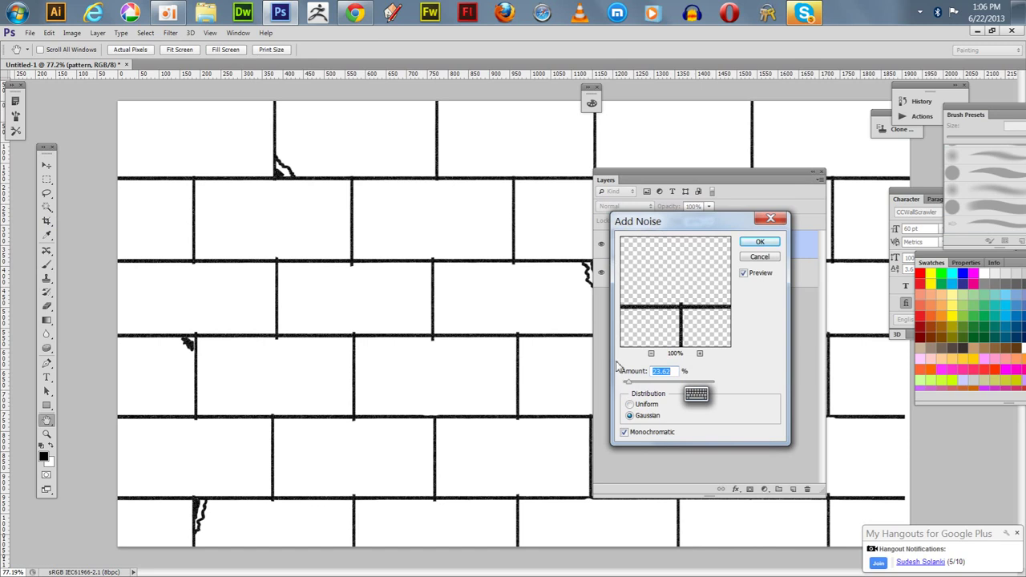
{"action": "left_click", "coordinate": [750, 244]}
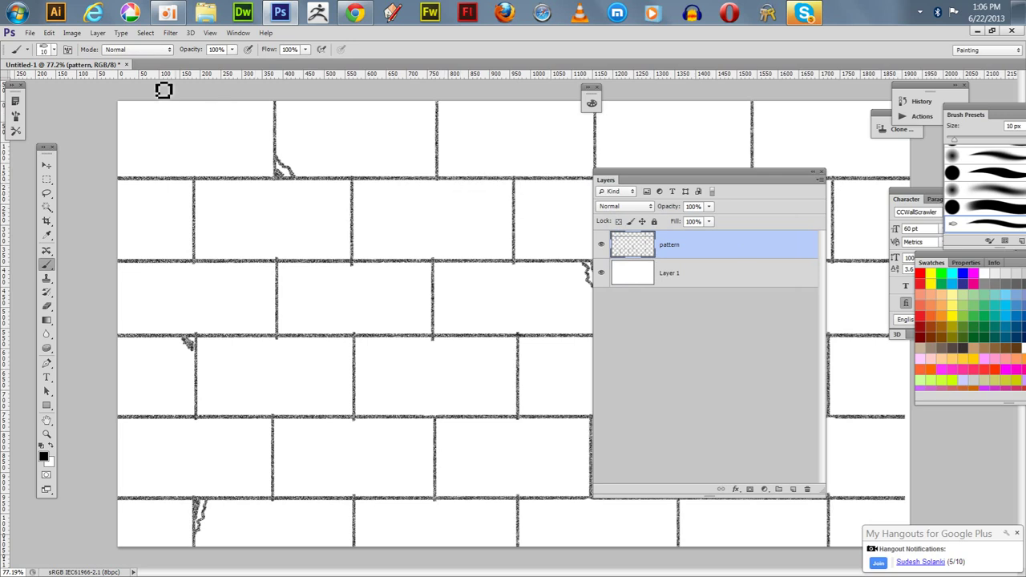
Step: Apply Filter > Blur > Blur to the speckled pattern layer
{"action": "left_click", "coordinate": [170, 34]}
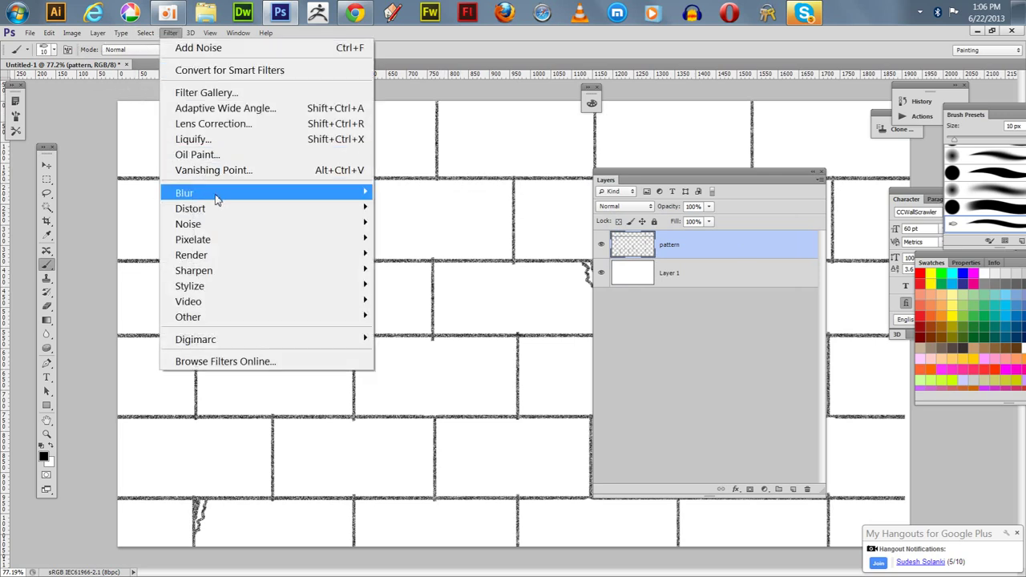
{"action": "mouse_move", "coordinate": [189, 193]}
{"action": "left_click", "coordinate": [116, 262]}
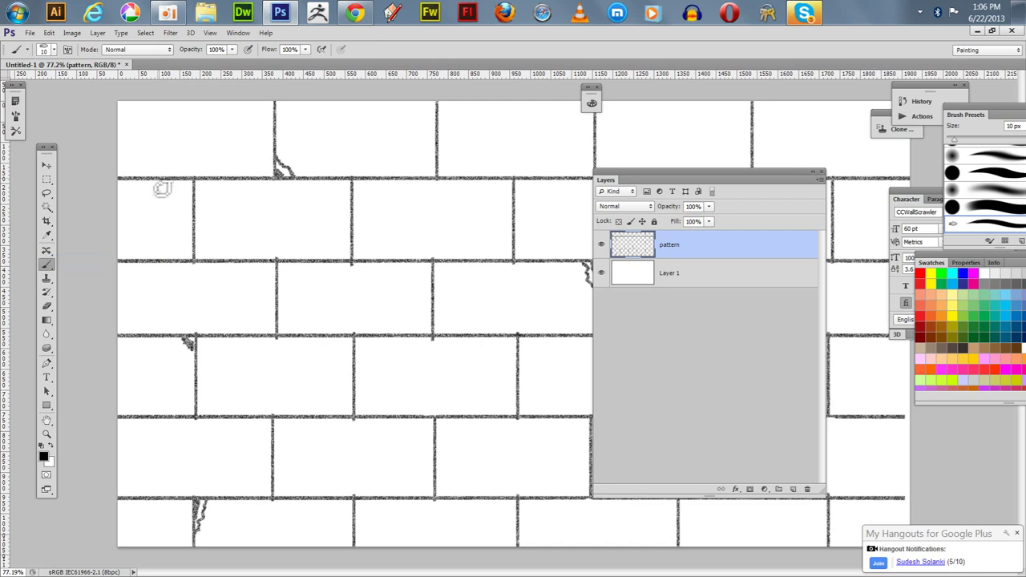
Step: Add a new empty Layer 2 above pattern, then reselect the pattern layer
{"action": "left_click", "coordinate": [792, 489]}
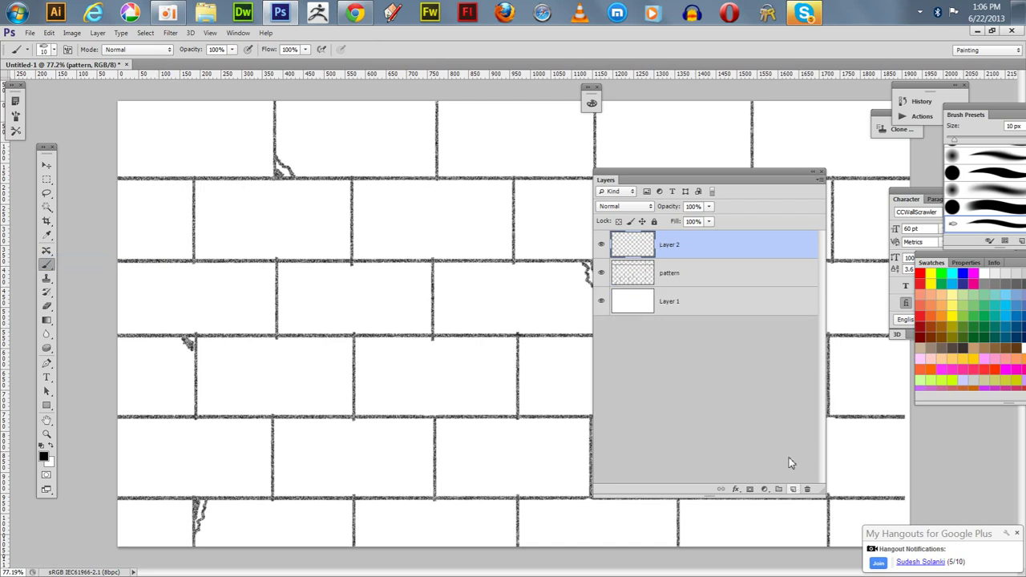
{"action": "left_click", "coordinate": [635, 276]}
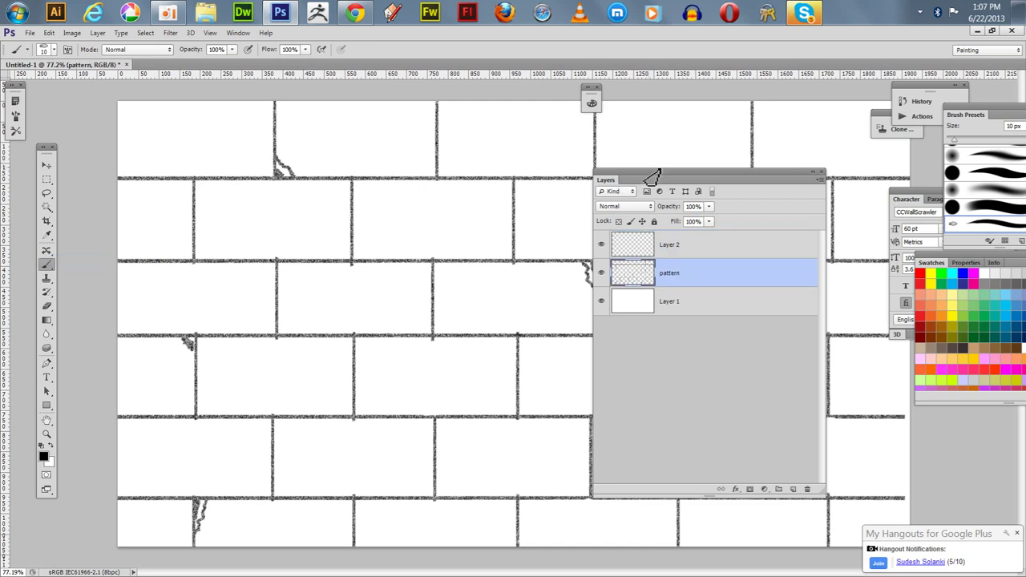
{"action": "left_click_drag", "start_coordinate": [648, 179], "coordinate": [696, 176]}
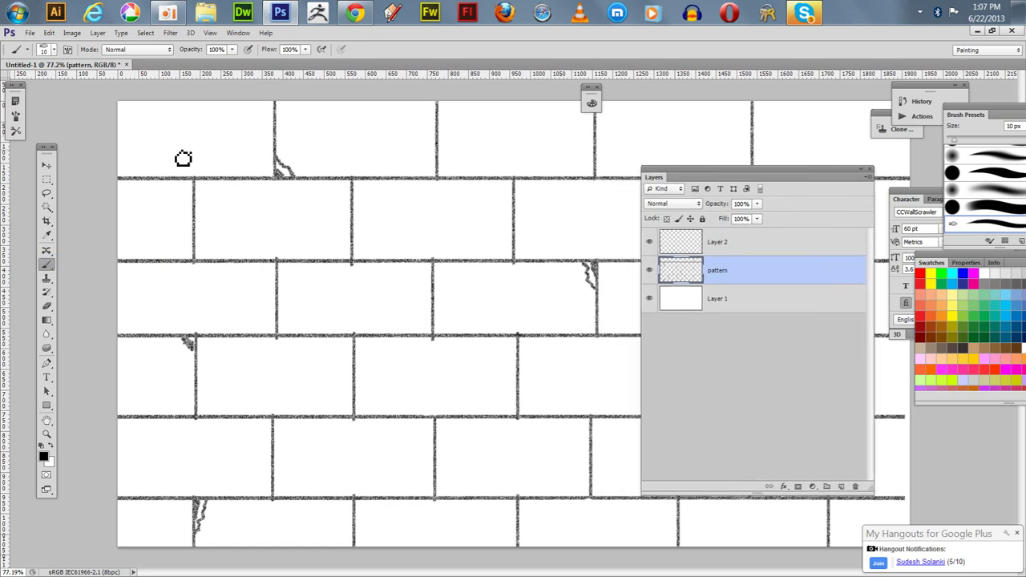
Step: Select the dark mortar lines with Color Range, Sampled Colors, Fuzziness 200
{"action": "left_click", "coordinate": [145, 32]}
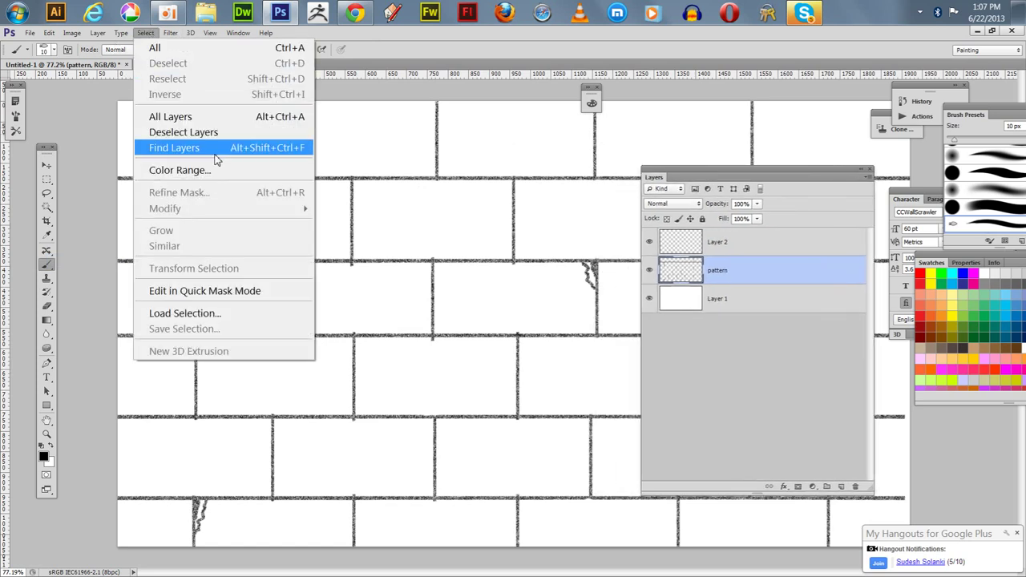
{"action": "left_click", "coordinate": [201, 170]}
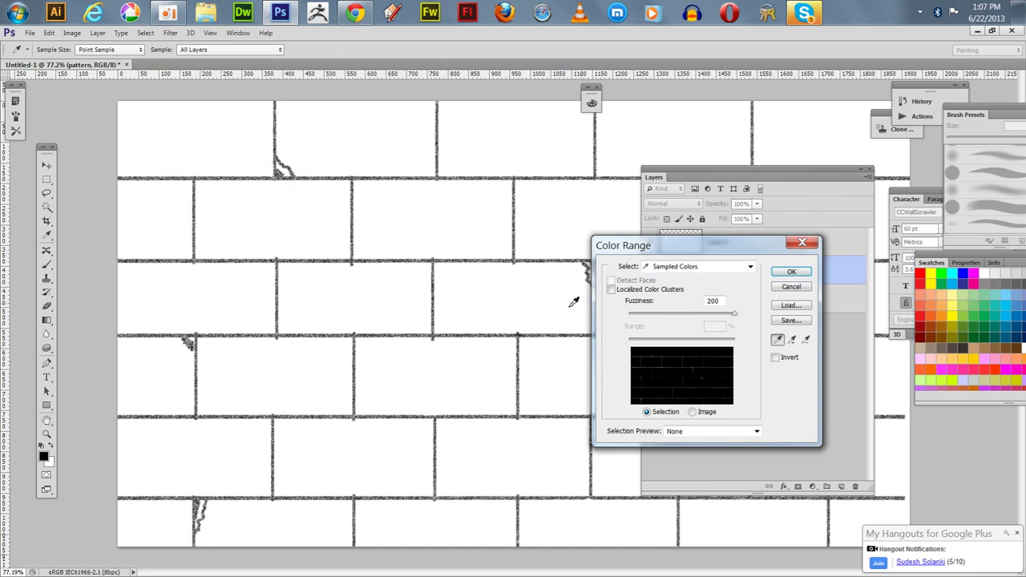
{"action": "left_click", "coordinate": [432, 335]}
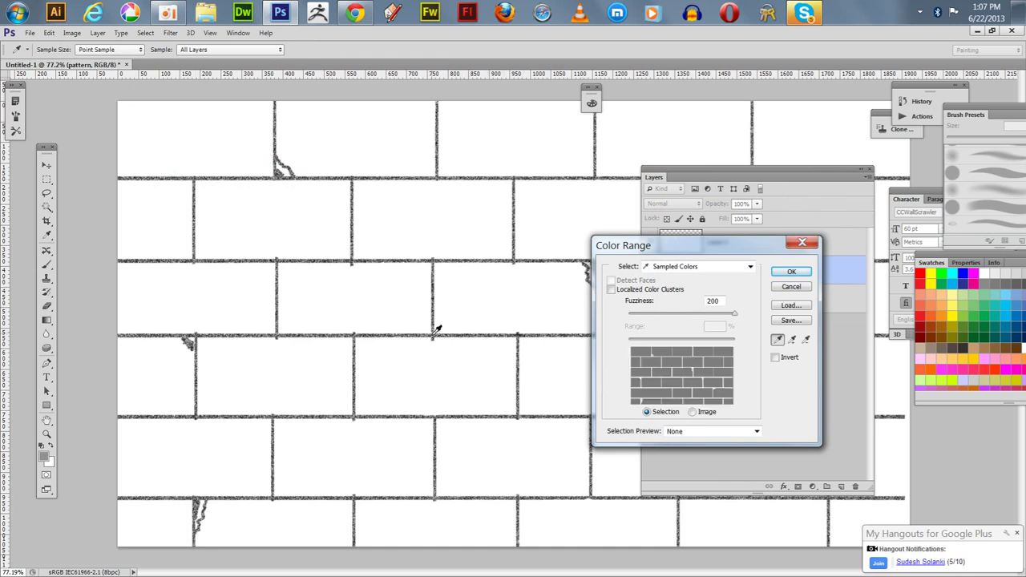
{"action": "mouse_move", "coordinate": [732, 319]}
{"action": "left_mouse_down"}
{"action": "mouse_move", "coordinate": [716, 315]}
{"action": "mouse_move", "coordinate": [741, 319]}
{"action": "left_mouse_up"}
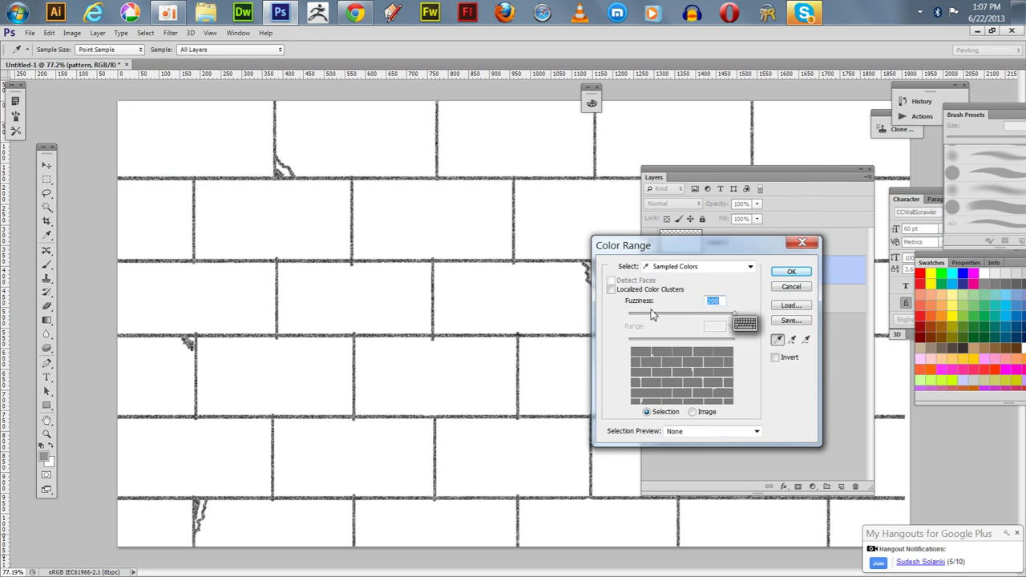
{"action": "left_click", "coordinate": [721, 275]}
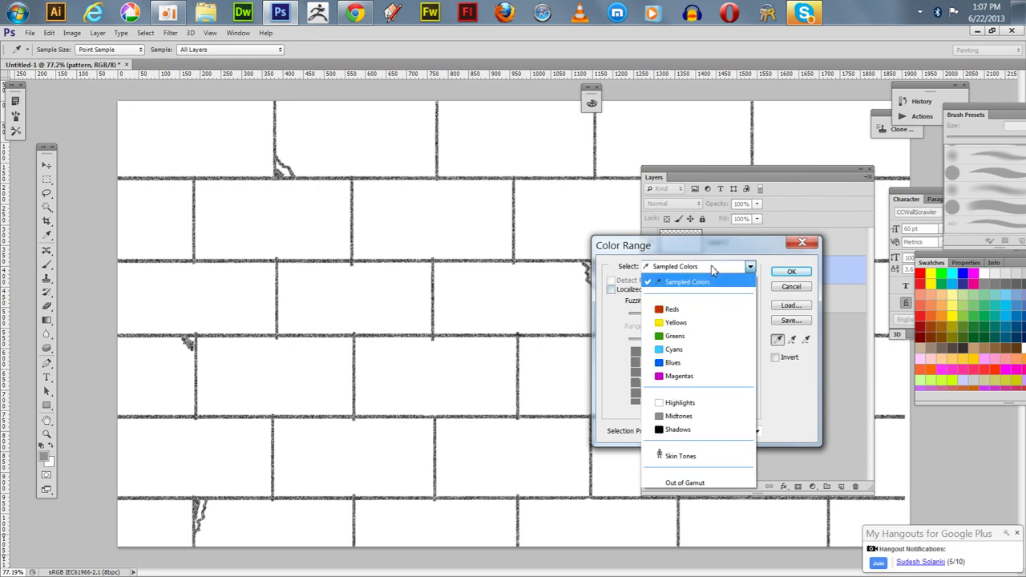
{"action": "left_click", "coordinate": [514, 261]}
{"action": "left_click", "coordinate": [514, 261]}
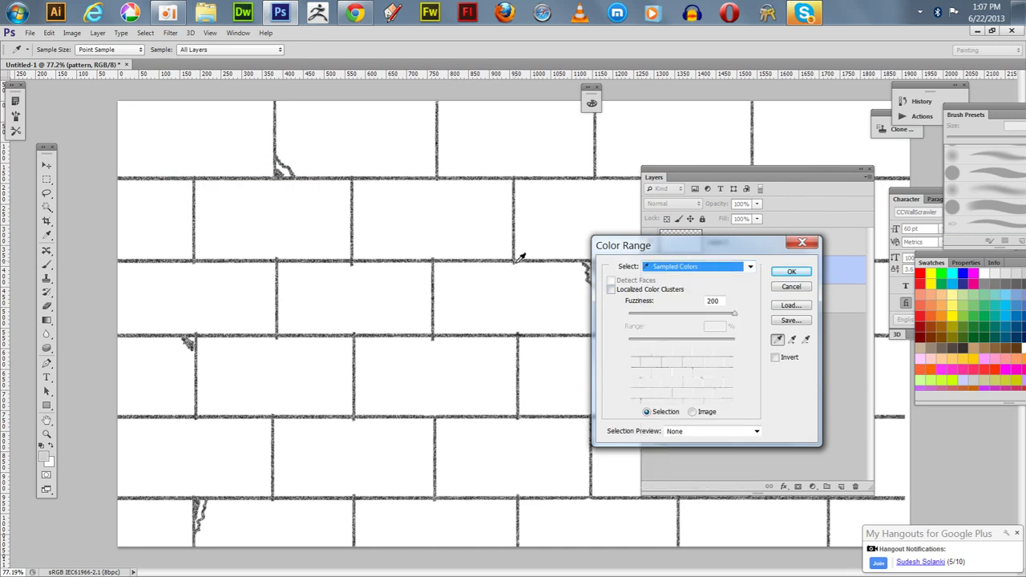
{"action": "left_click", "coordinate": [388, 327]}
{"action": "left_click", "coordinate": [190, 341]}
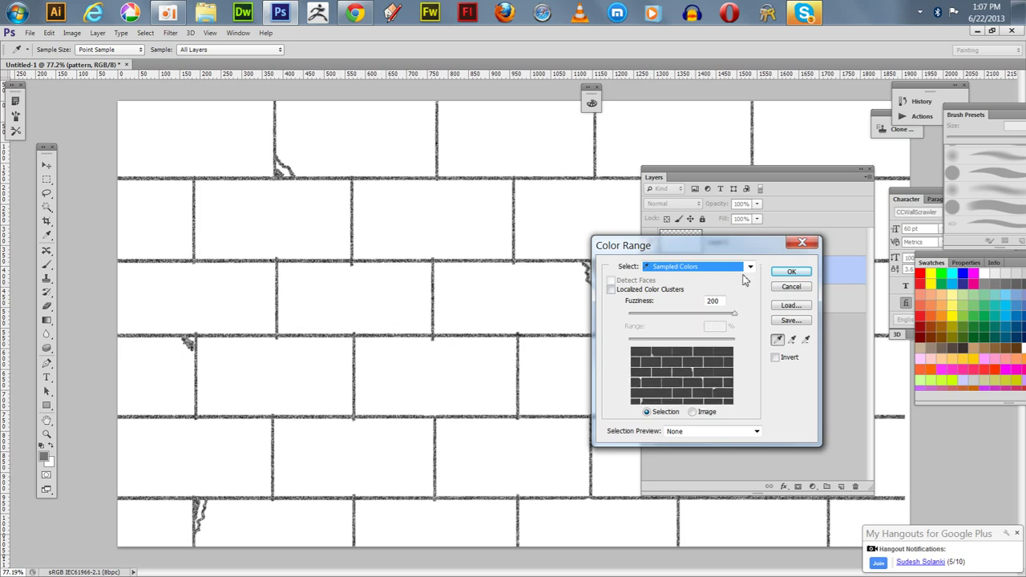
{"action": "left_click", "coordinate": [791, 272]}
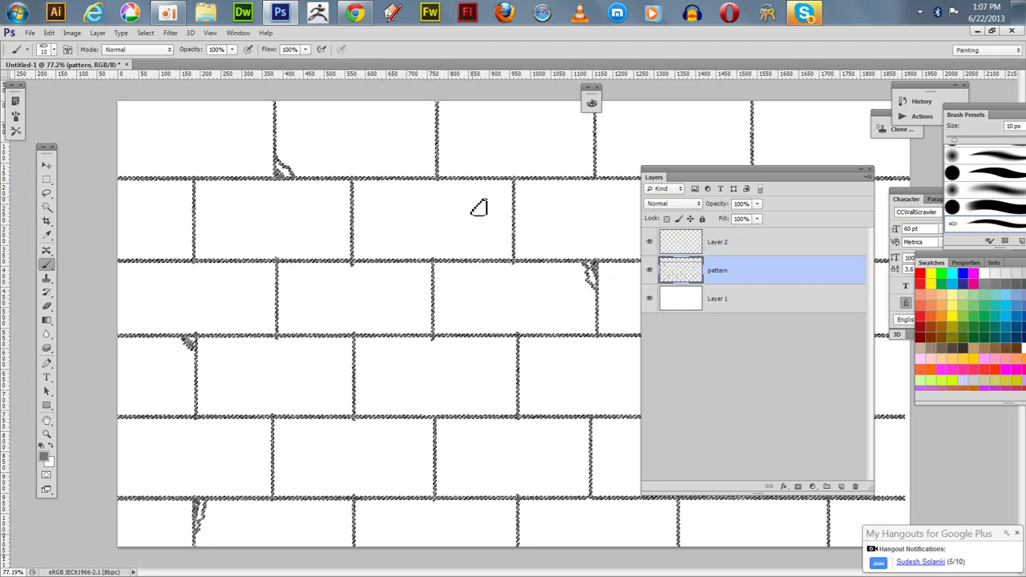
Step: Add a layer mask to Layer 2 from the mortar-line selection
{"action": "left_click", "coordinate": [716, 243]}
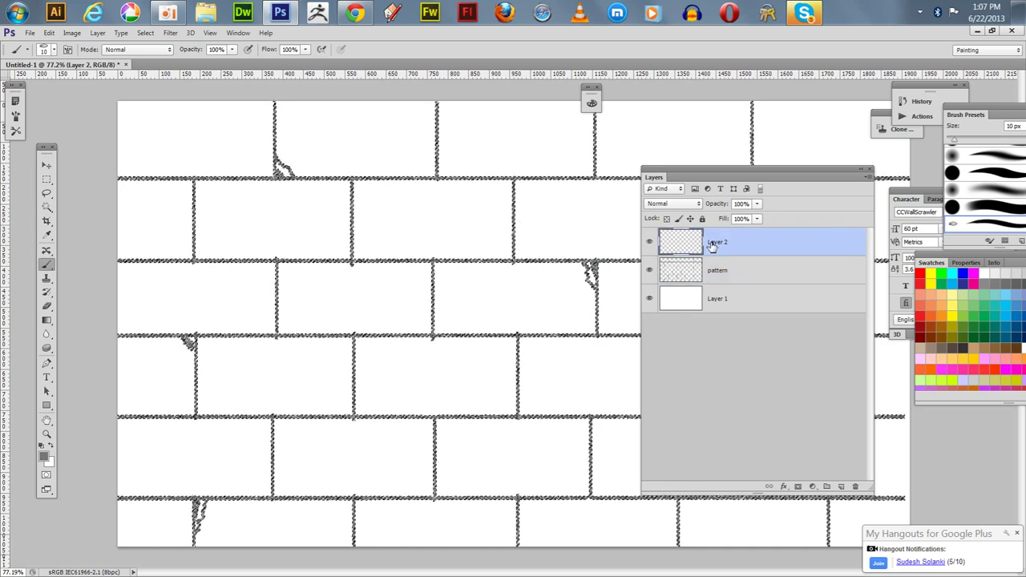
{"action": "left_click", "coordinate": [797, 485]}
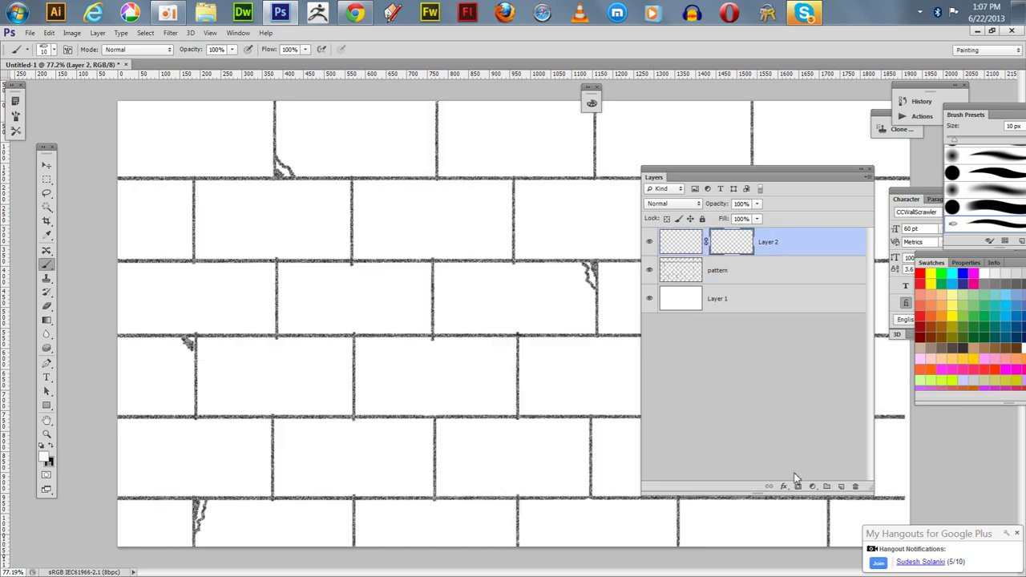
{"action": "left_click", "coordinate": [678, 243]}
Step: Rename Layer 2 to 'mortar' and duplicate it
{"action": "double_click", "coordinate": [779, 242]}
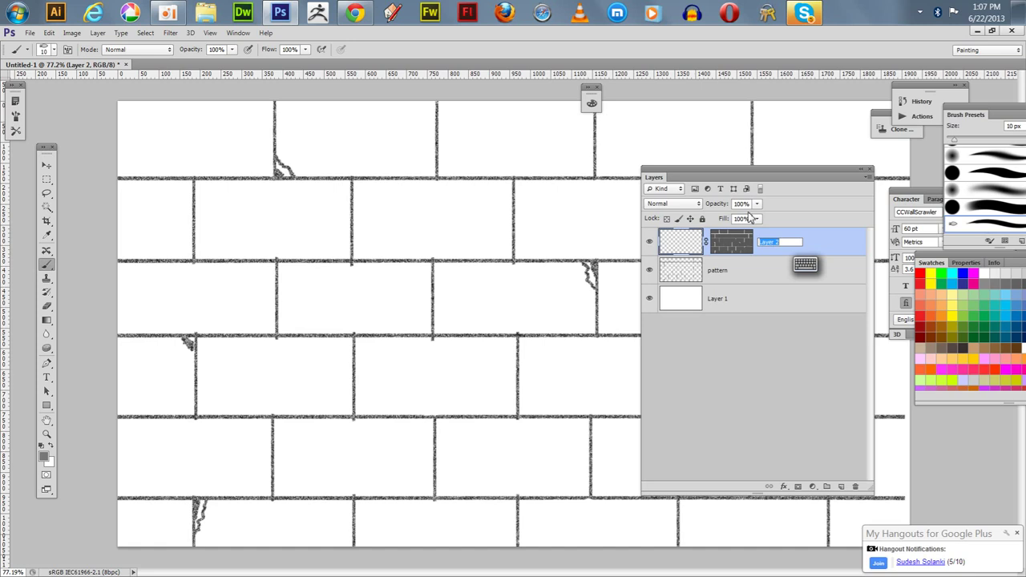
{"action": "type", "text": "mortar"}
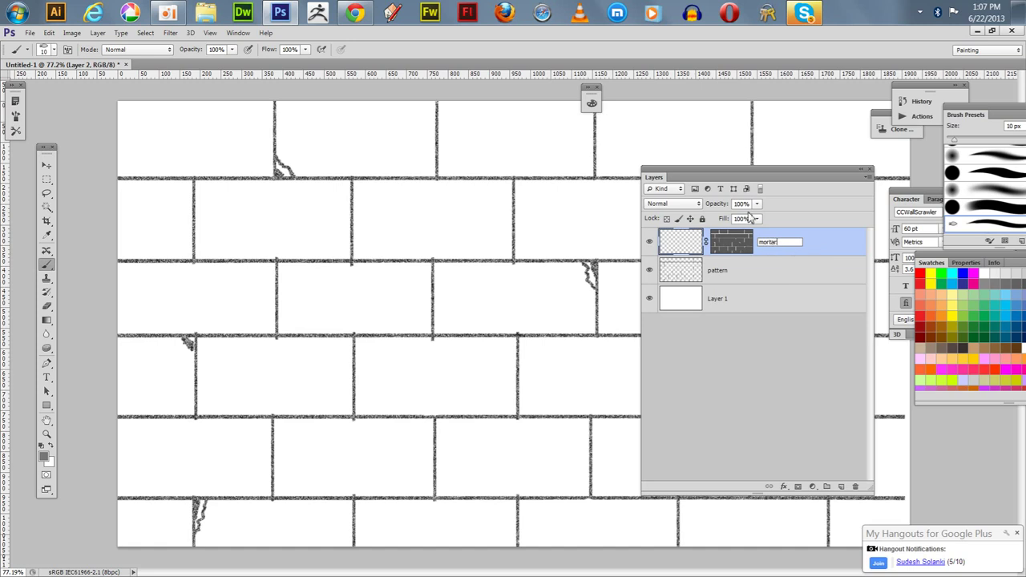
{"action": "key", "text": "Return"}
{"action": "left_click_drag", "start_coordinate": [783, 250], "coordinate": [841, 487]}
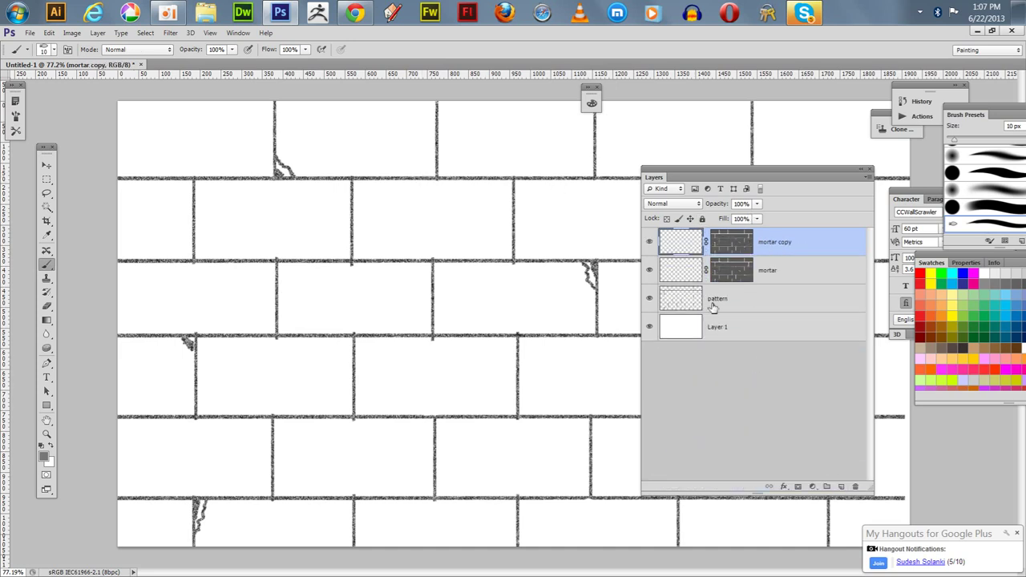
Step: Rename the mortar copy layer to 'brick'
{"action": "double_click", "coordinate": [770, 243]}
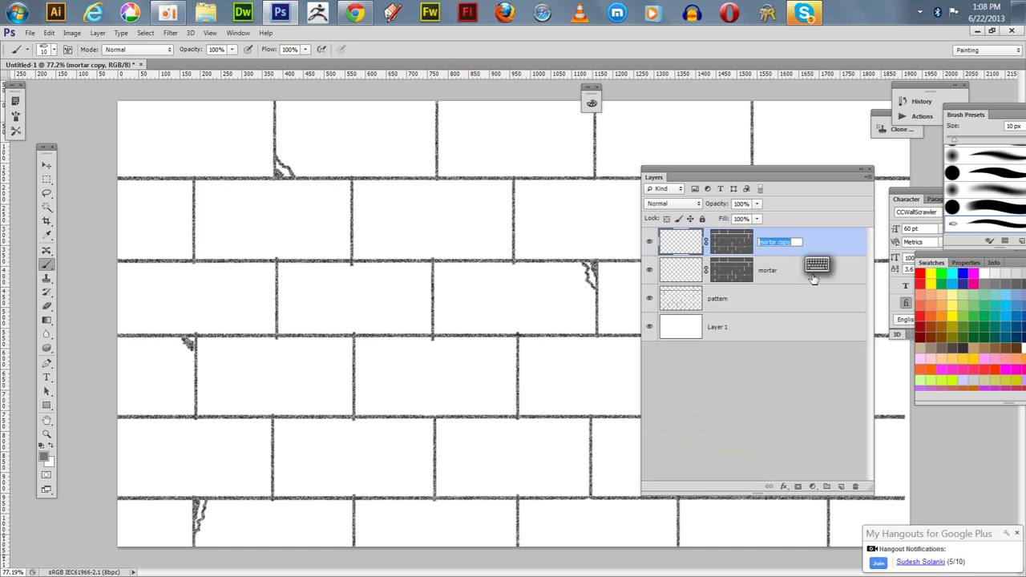
{"action": "type", "text": "brick"}
{"action": "key", "text": "Return"}
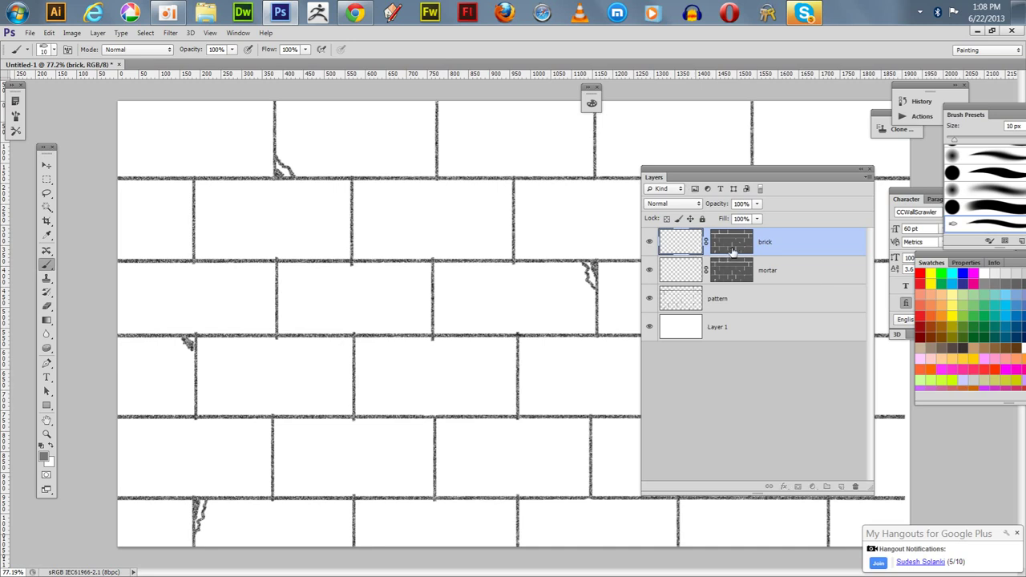
Step: Invert the brick layer's mask so it reveals the bricks instead of the mortar
{"action": "left_click", "coordinate": [728, 243]}
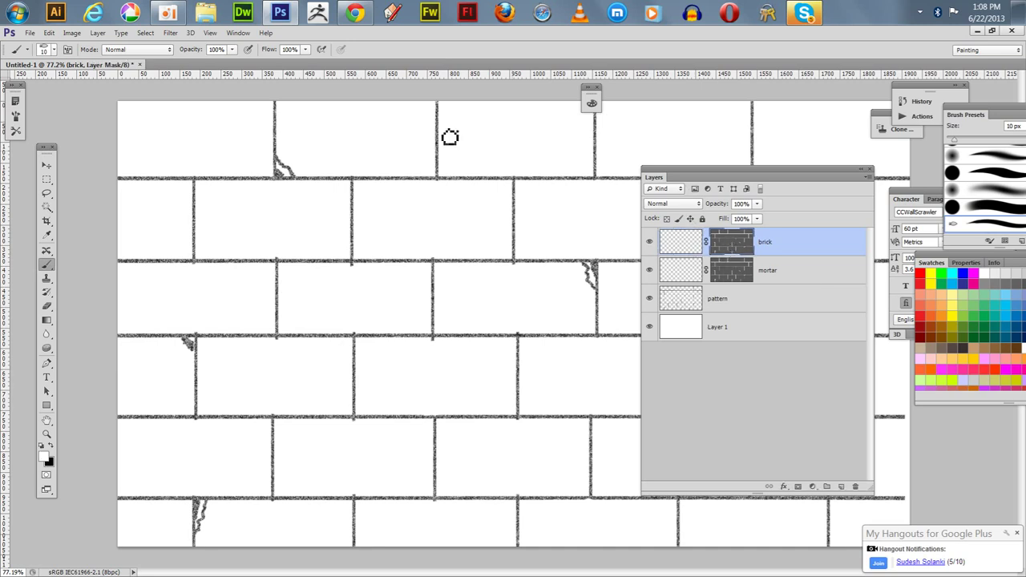
{"action": "left_click", "coordinate": [71, 33]}
{"action": "mouse_move", "coordinate": [103, 71]}
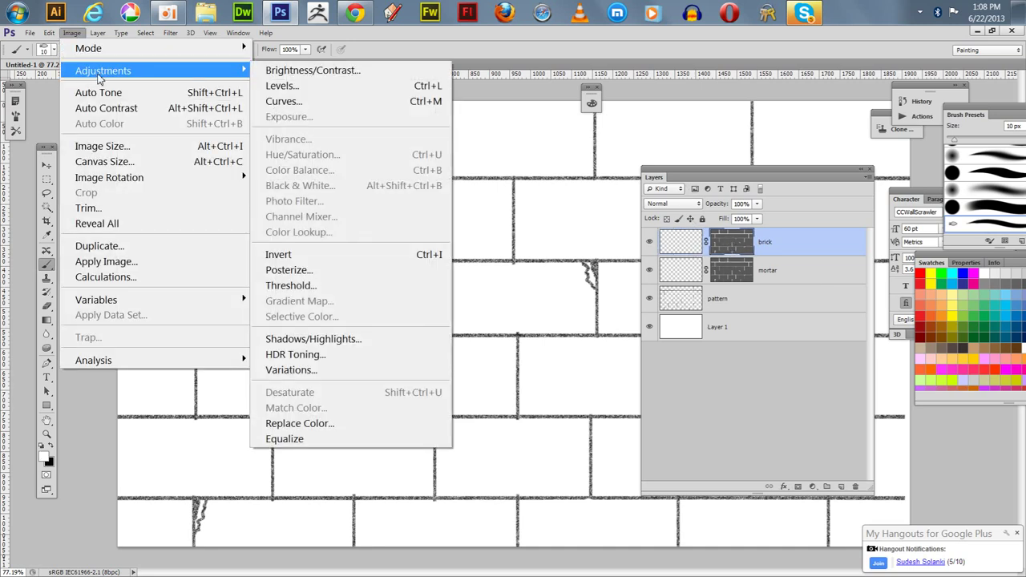
{"action": "left_click", "coordinate": [327, 255]}
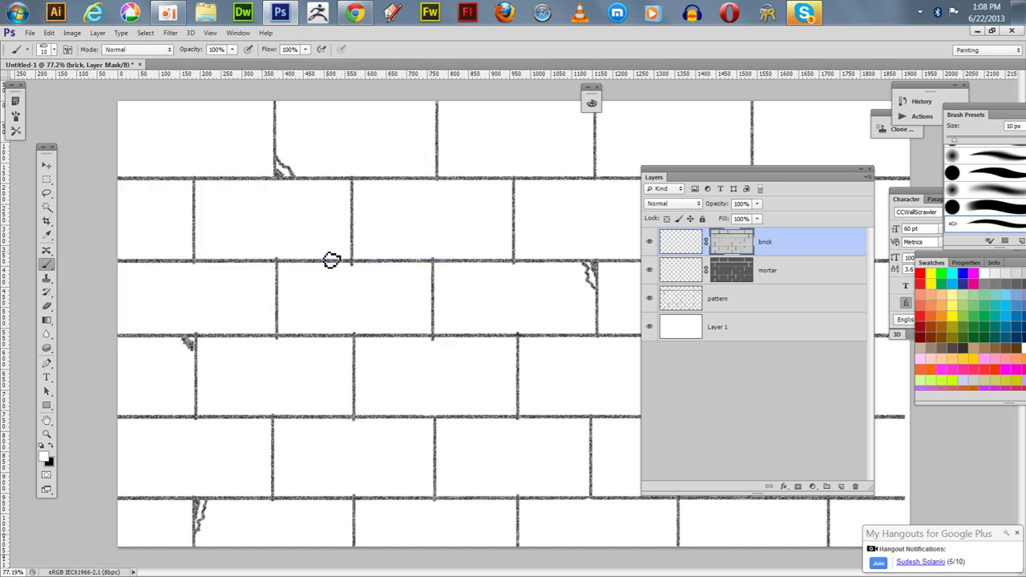
{"action": "double_click", "coordinate": [727, 245]}
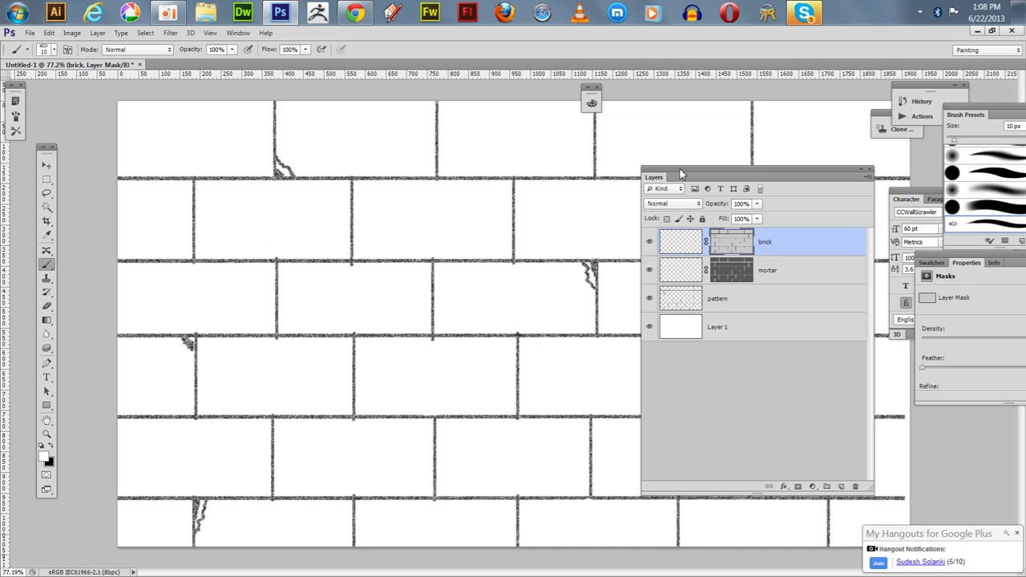
{"action": "mouse_move", "coordinate": [686, 175]}
{"action": "left_mouse_down"}
{"action": "mouse_move", "coordinate": [710, 139]}
{"action": "mouse_move", "coordinate": [727, 138]}
{"action": "left_mouse_up"}
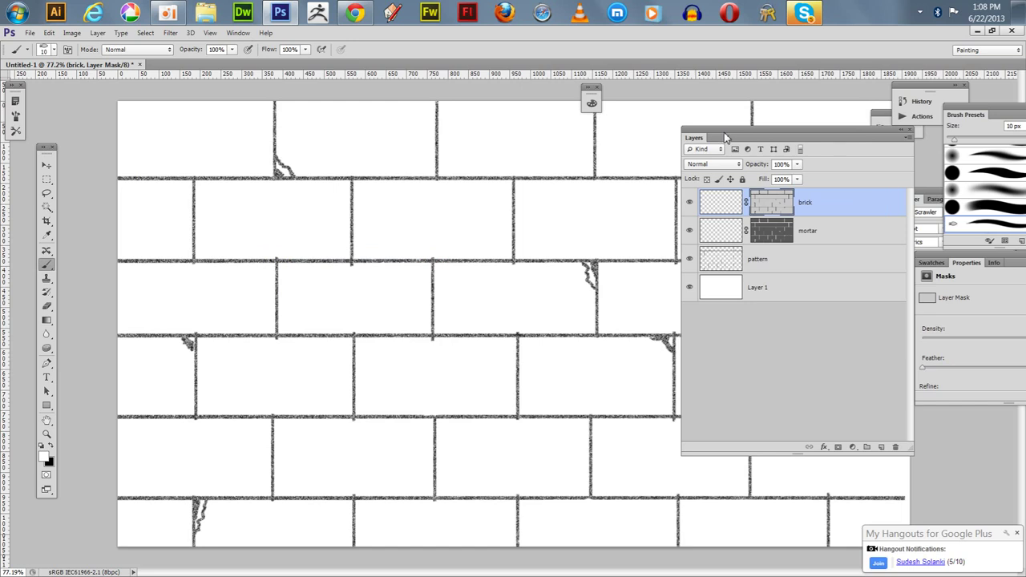
Step: Select the mortar layer and set up a Fill using a custom Color
{"action": "left_click", "coordinate": [724, 236]}
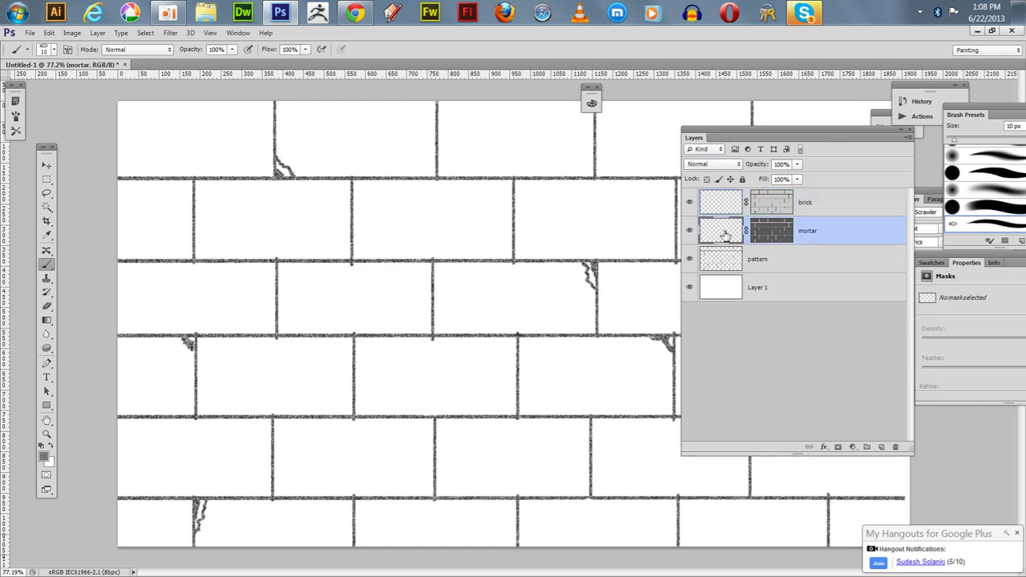
{"action": "double_click", "coordinate": [716, 234]}
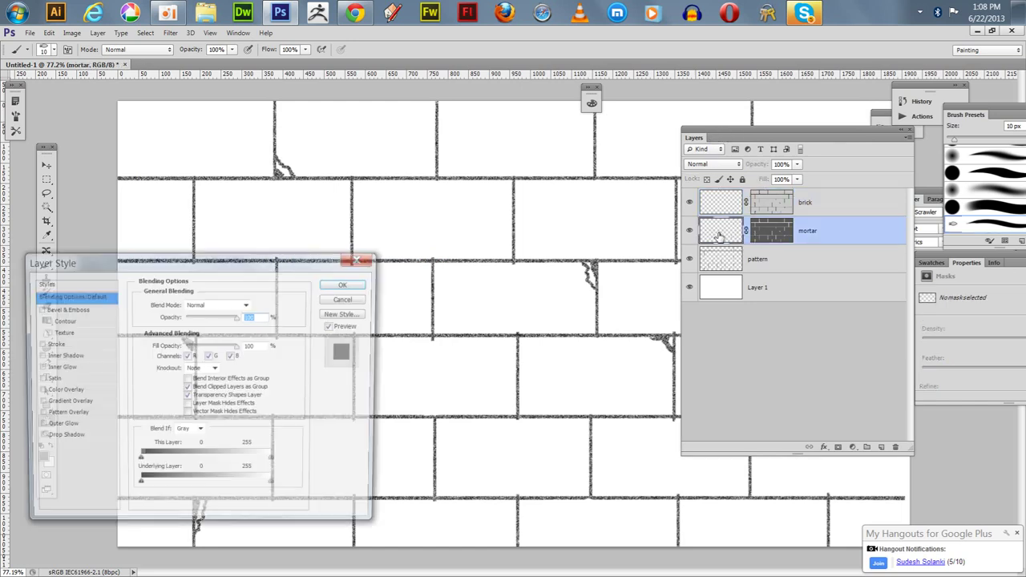
{"action": "left_click", "coordinate": [347, 285]}
{"action": "key", "text": "b"}
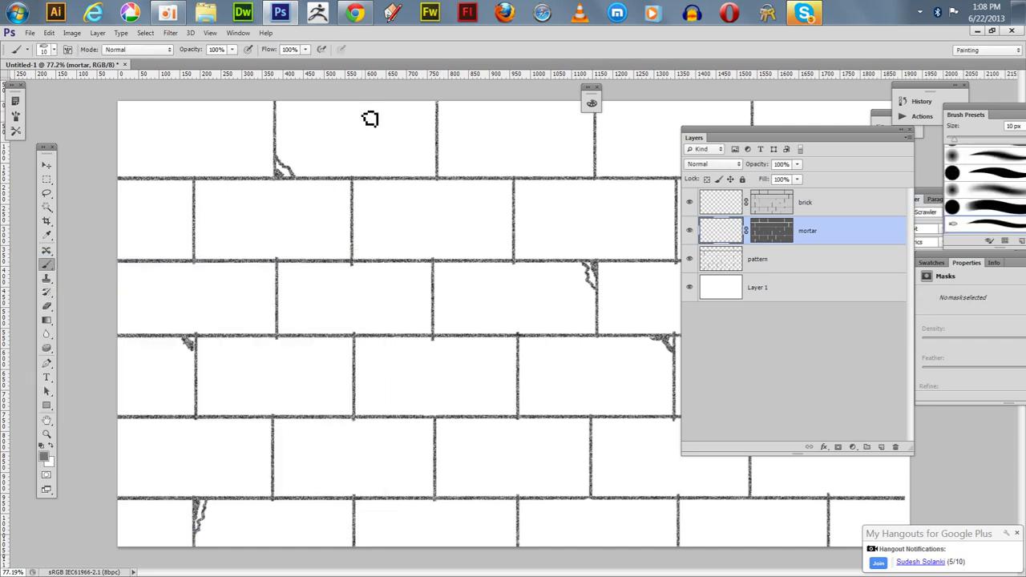
{"action": "left_click", "coordinate": [49, 34]}
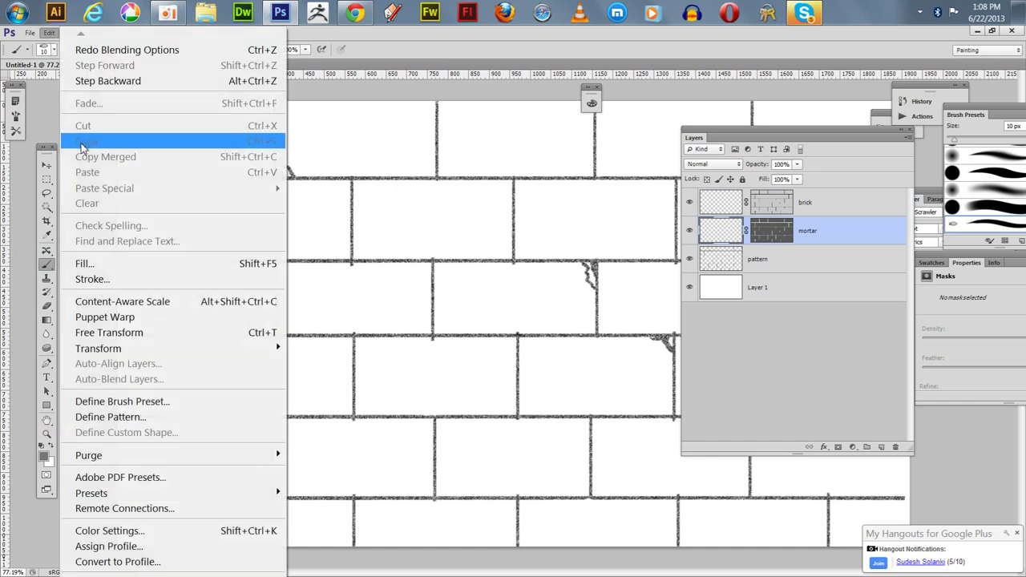
{"action": "left_click", "coordinate": [116, 267]}
{"action": "left_click", "coordinate": [365, 234]}
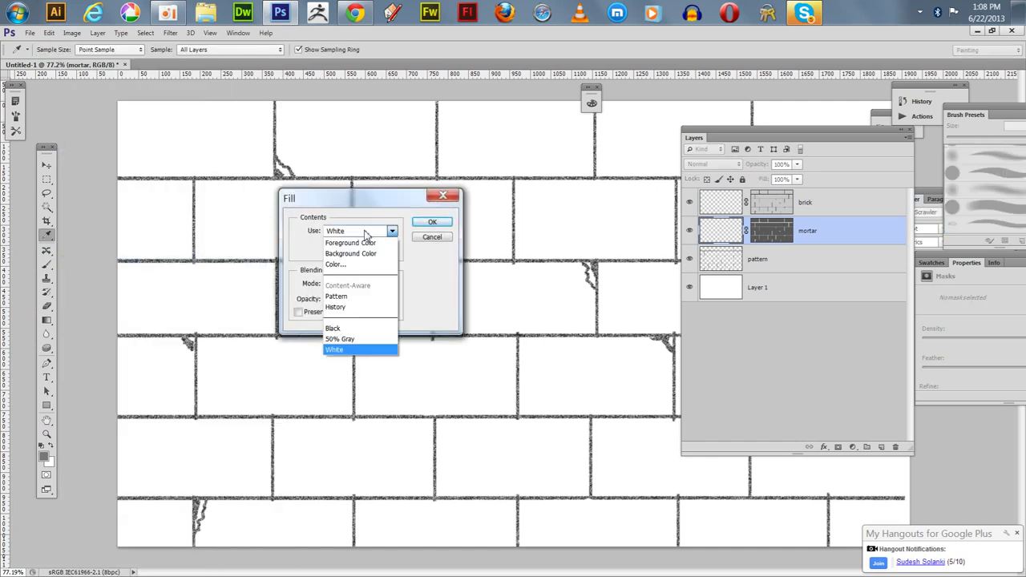
{"action": "left_click", "coordinate": [363, 235]}
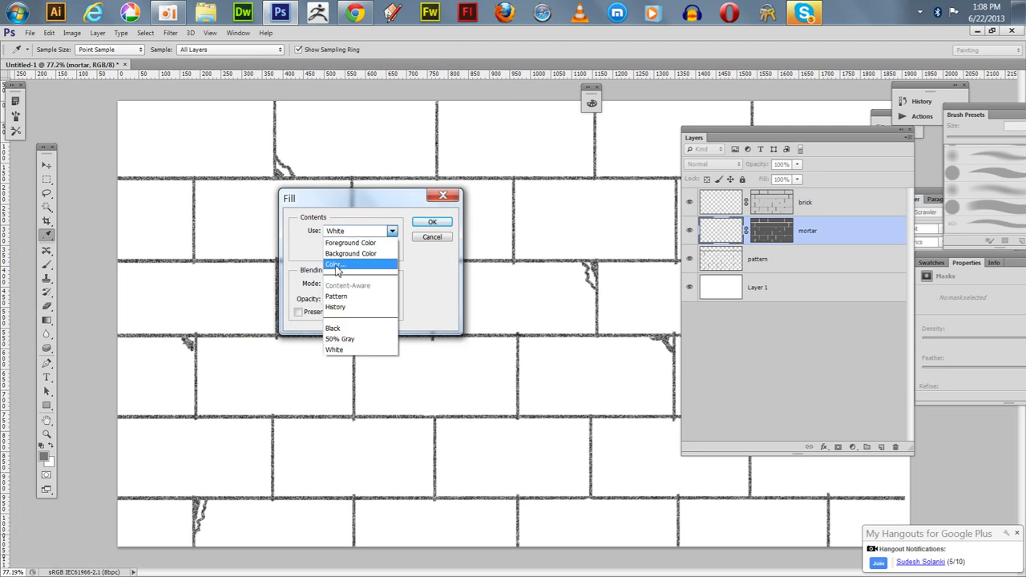
{"action": "left_click", "coordinate": [336, 265]}
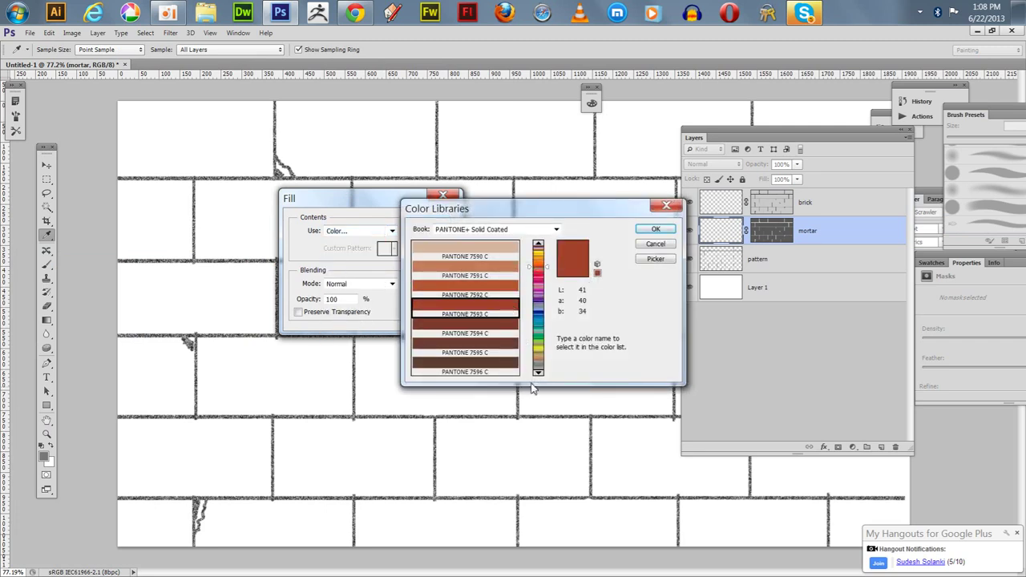
Step: Pick PANTONE 441 C grey from the library and fill the mortar layer with it
{"action": "left_click", "coordinate": [539, 361]}
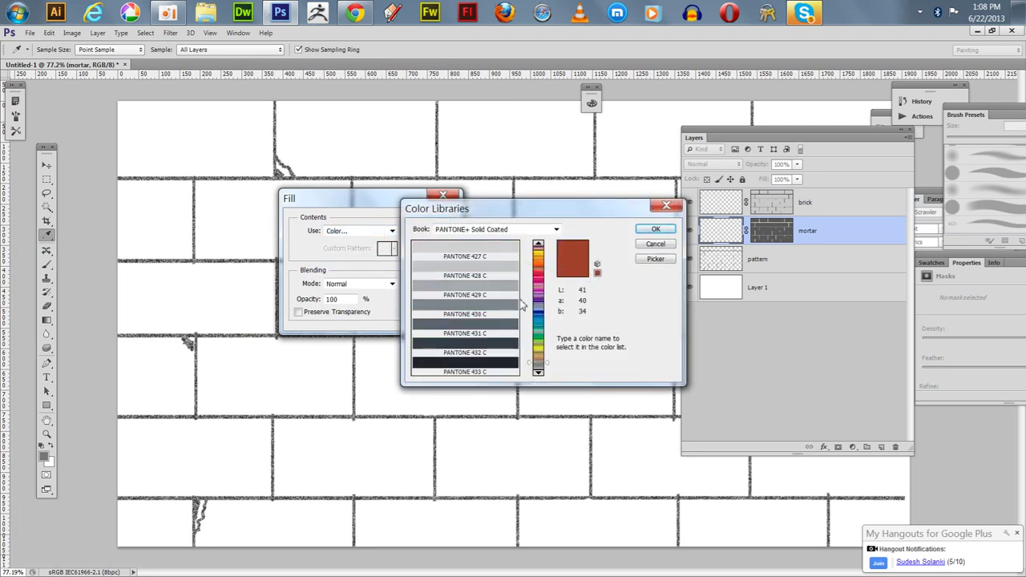
{"action": "left_click", "coordinate": [533, 365]}
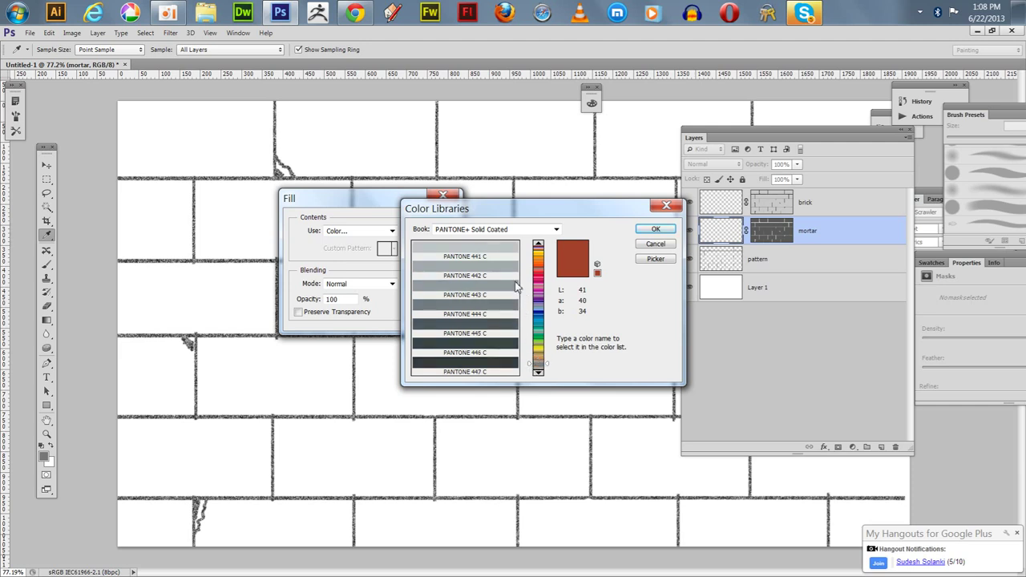
{"action": "left_click", "coordinate": [505, 253]}
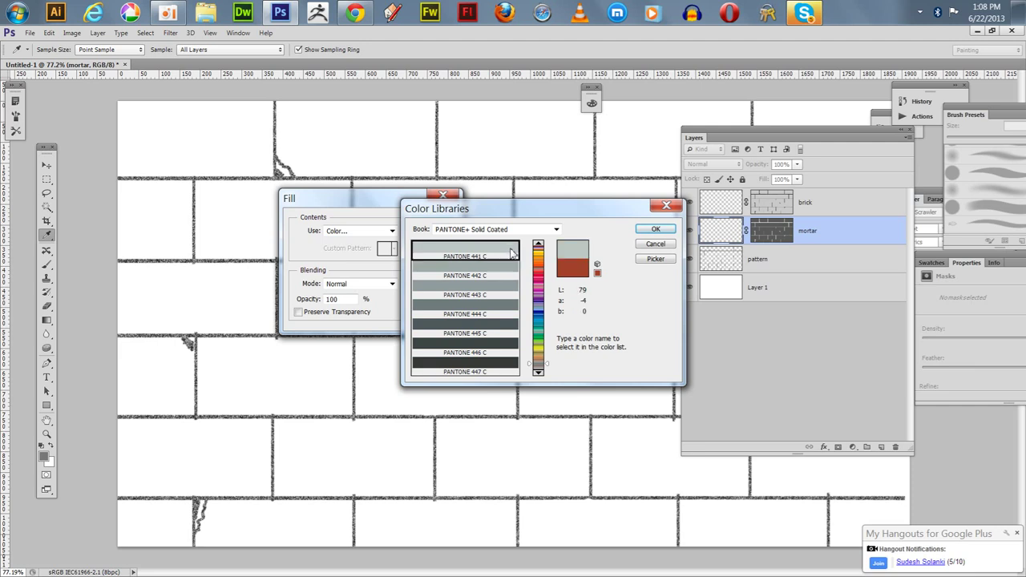
{"action": "left_click", "coordinate": [654, 230]}
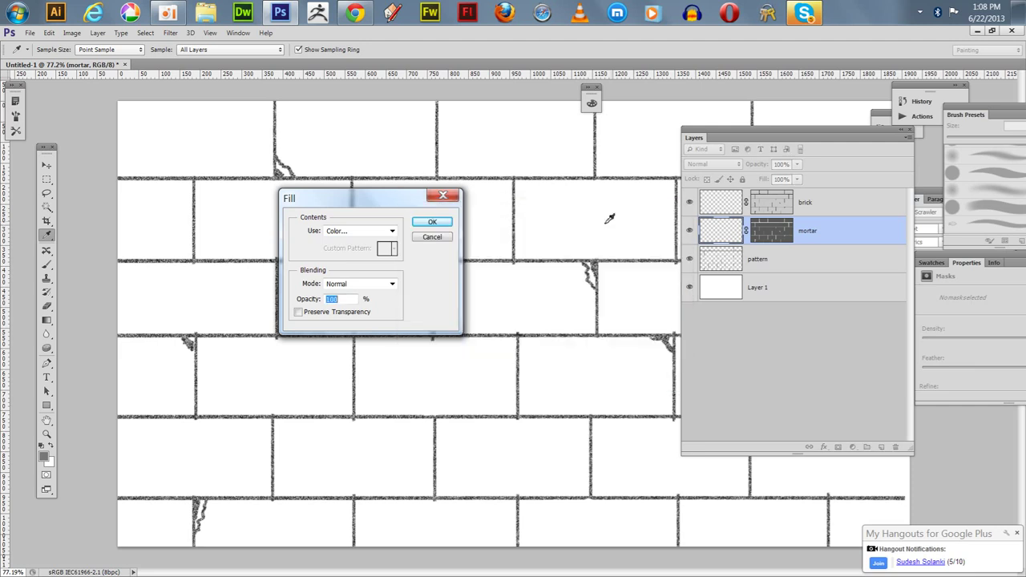
{"action": "left_click", "coordinate": [430, 222]}
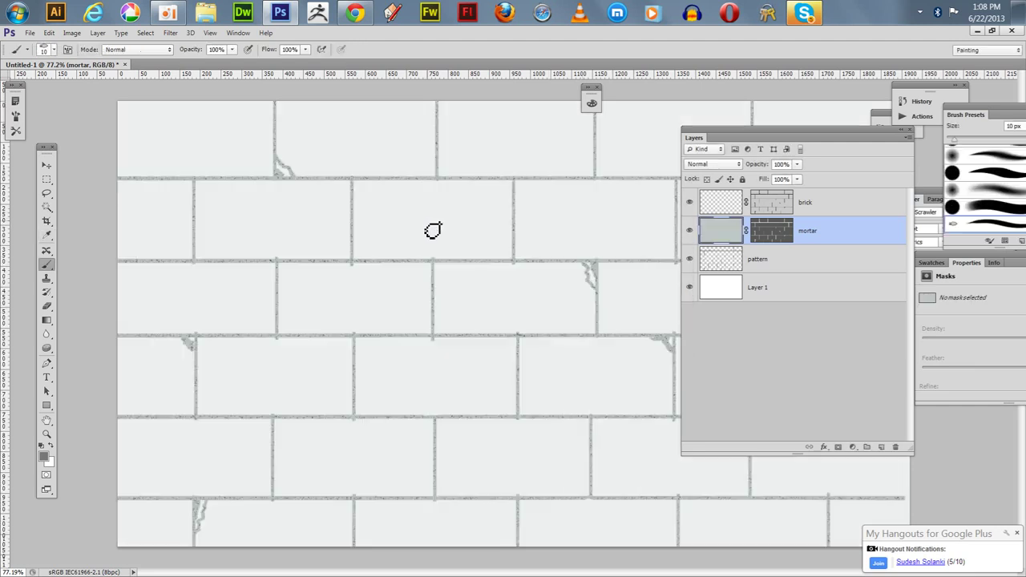
Step: Hide the pattern layer and add 23.62% monochromatic Gaussian noise to the mortar
{"action": "left_click", "coordinate": [689, 259]}
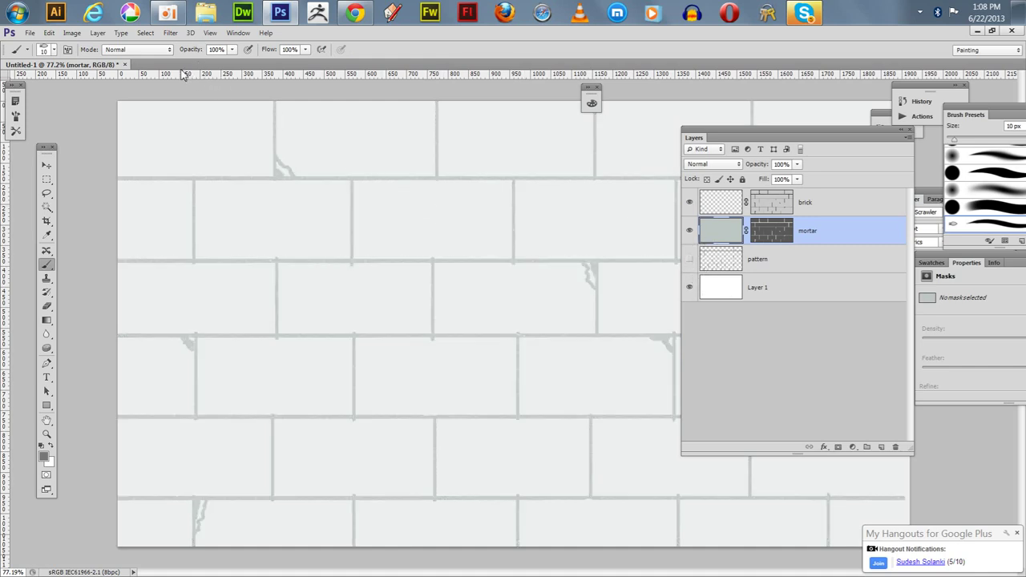
{"action": "left_click", "coordinate": [170, 33]}
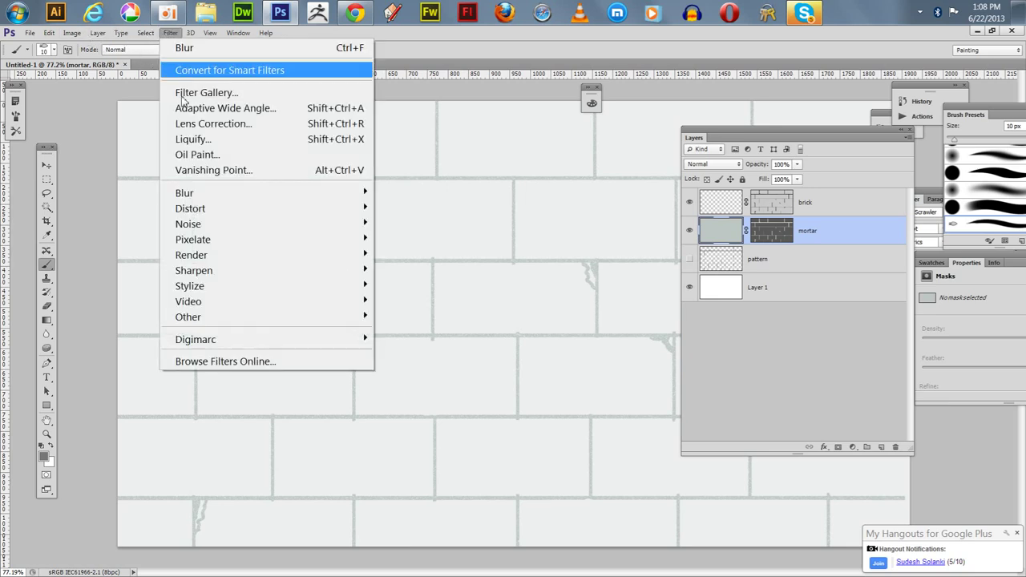
{"action": "mouse_move", "coordinate": [190, 223]}
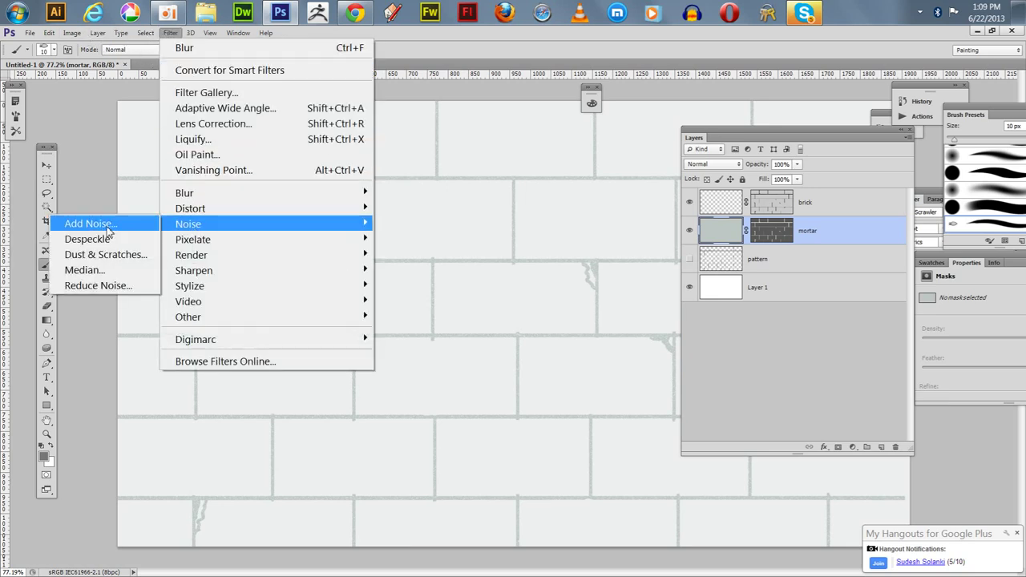
{"action": "left_click", "coordinate": [119, 226]}
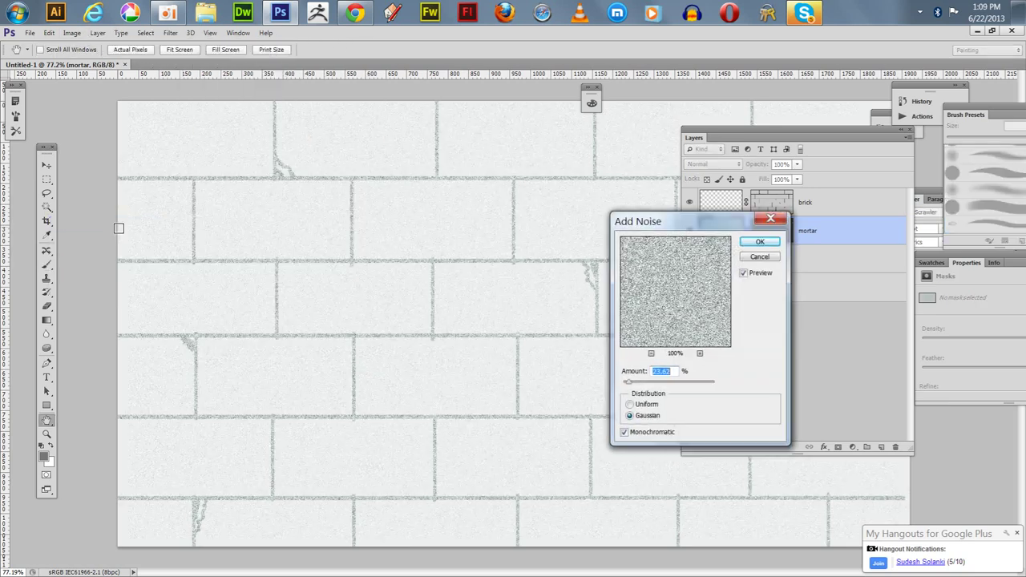
{"action": "left_click", "coordinate": [760, 242]}
{"action": "left_click", "coordinate": [724, 202]}
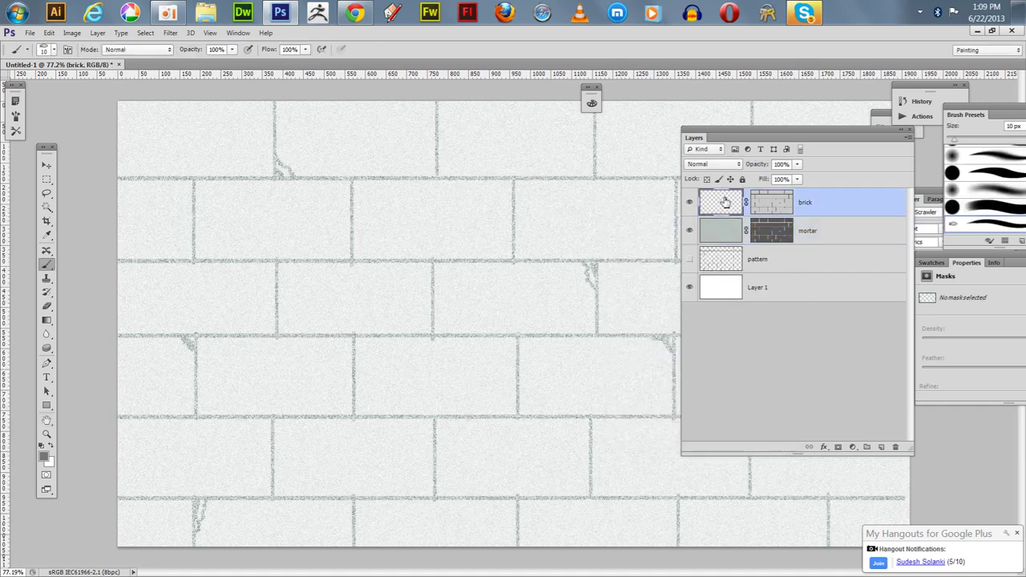
Step: Fill the brick layer's pixels with PANTONE 7627 C brick red
{"action": "left_click", "coordinate": [768, 205]}
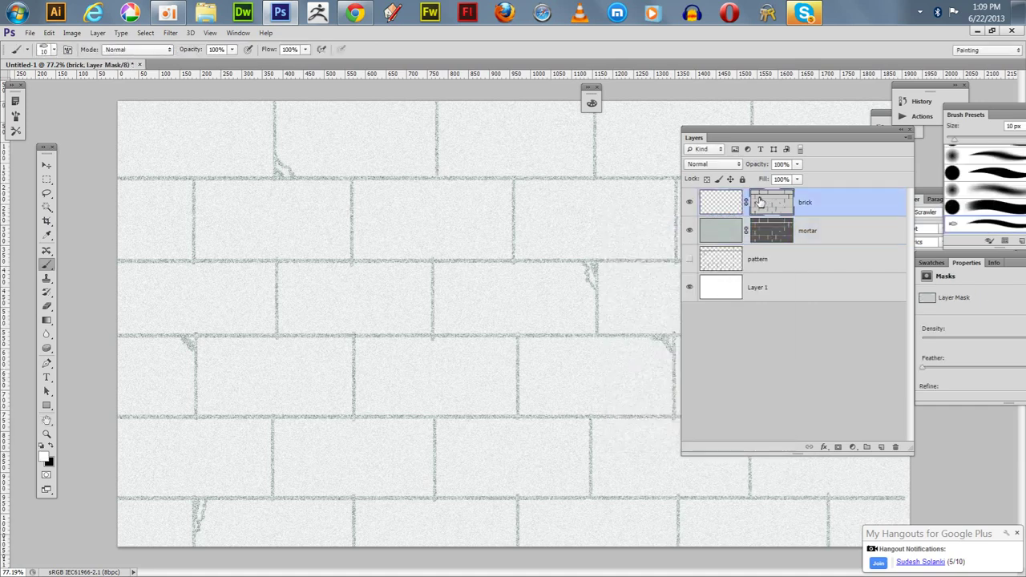
{"action": "left_click", "coordinate": [710, 202]}
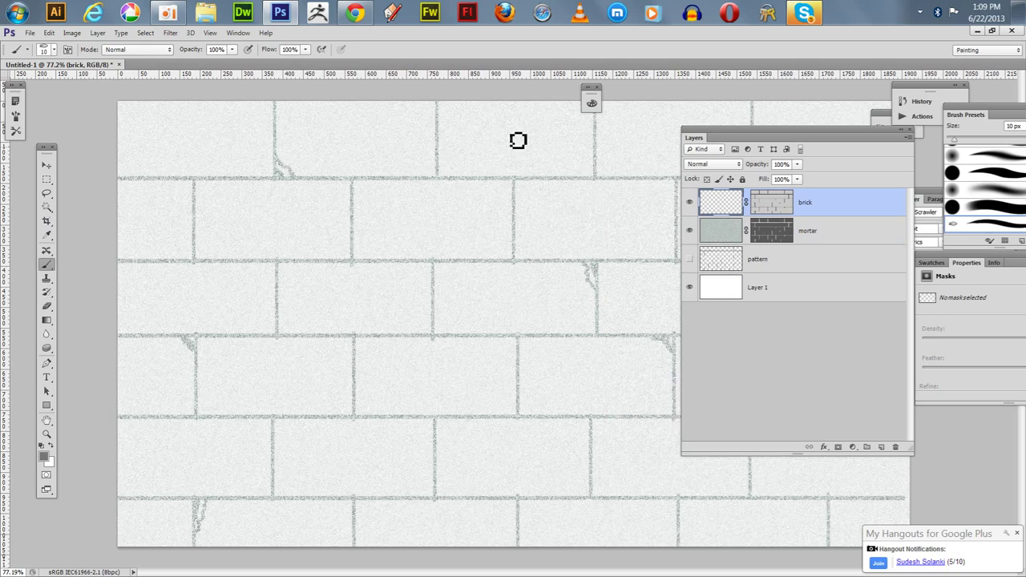
{"action": "left_click", "coordinate": [49, 34]}
{"action": "left_click", "coordinate": [52, 261]}
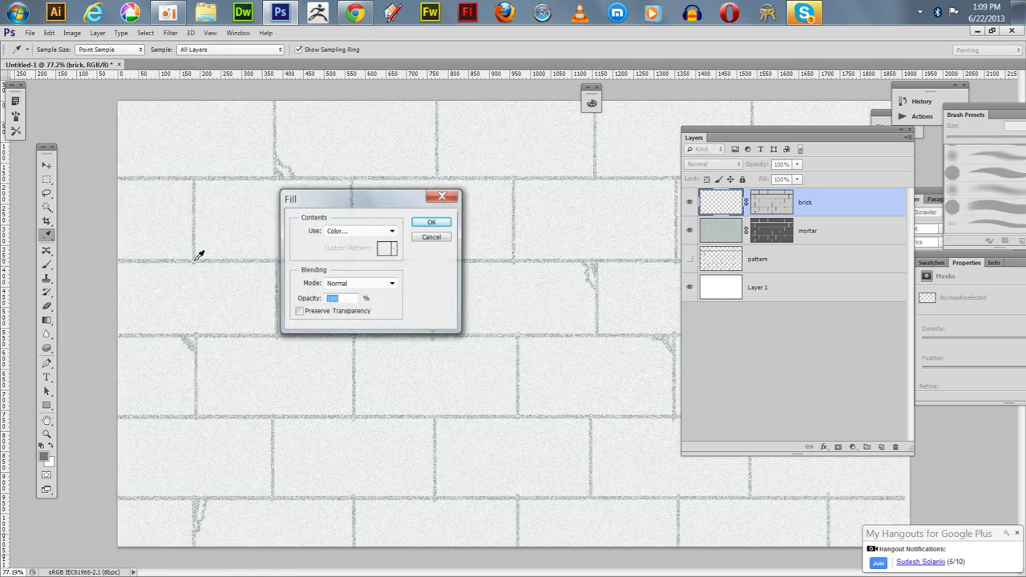
{"action": "left_click", "coordinate": [357, 232]}
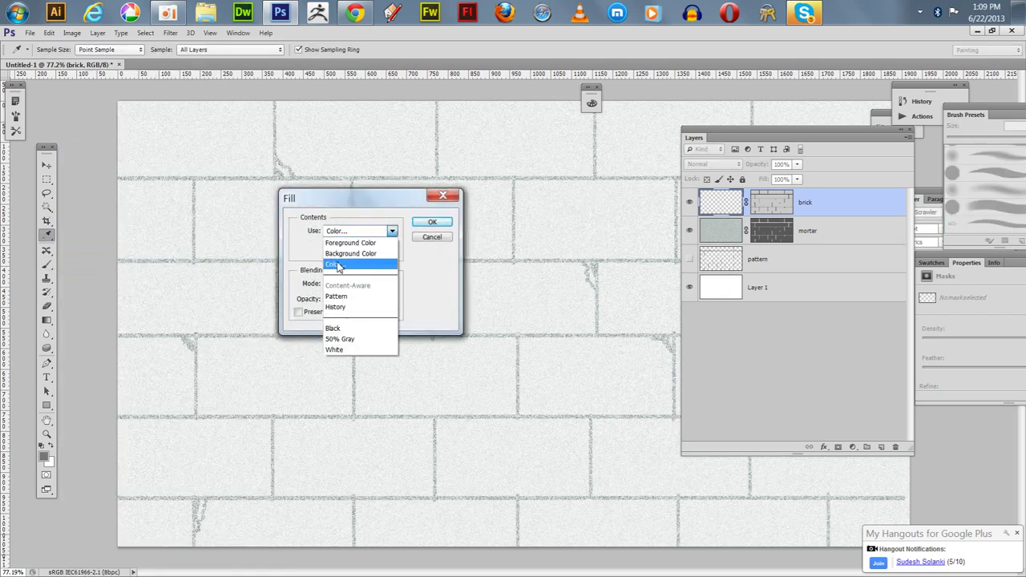
{"action": "left_click", "coordinate": [346, 266]}
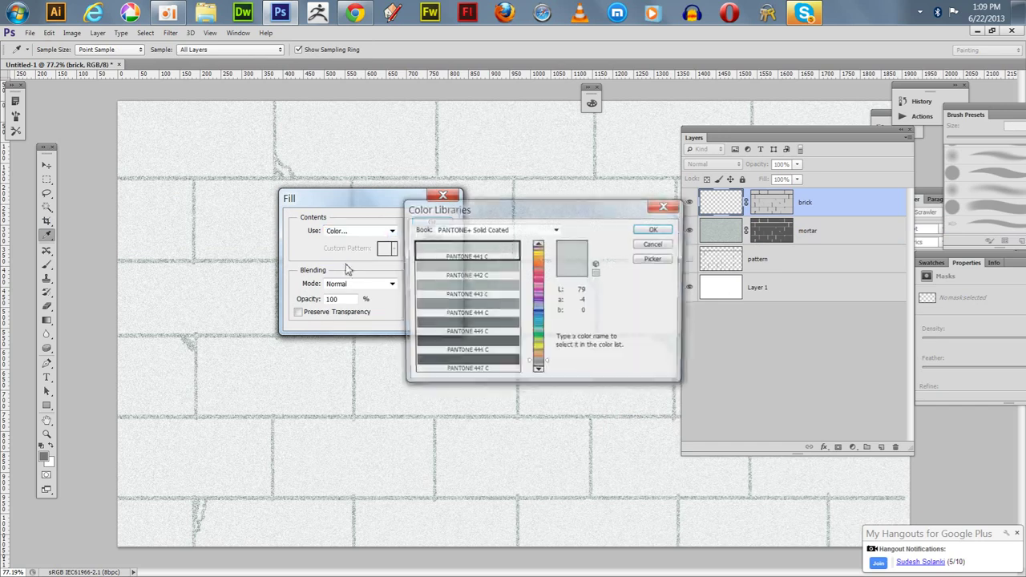
{"action": "left_click", "coordinate": [542, 271]}
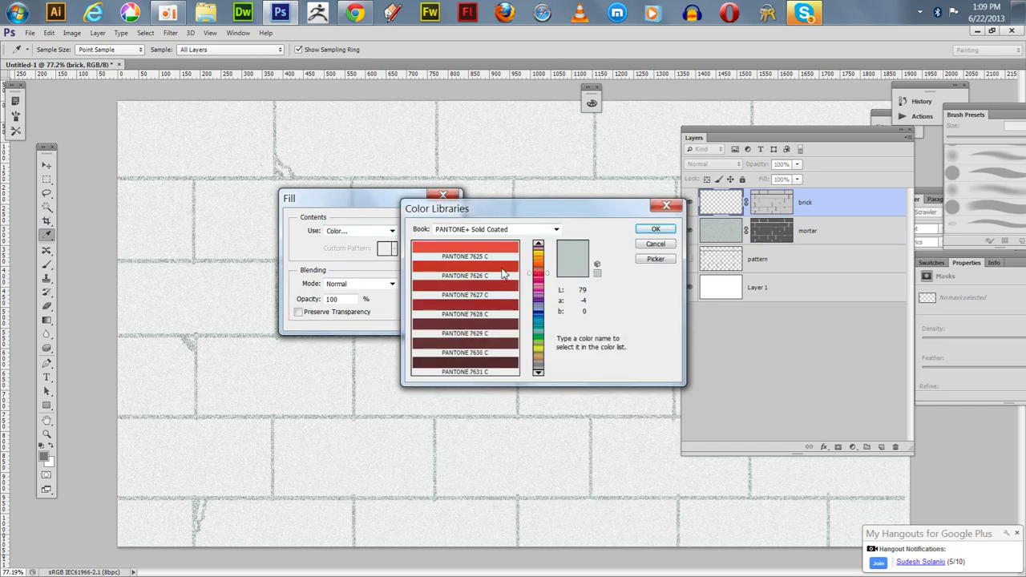
{"action": "left_click", "coordinate": [508, 290]}
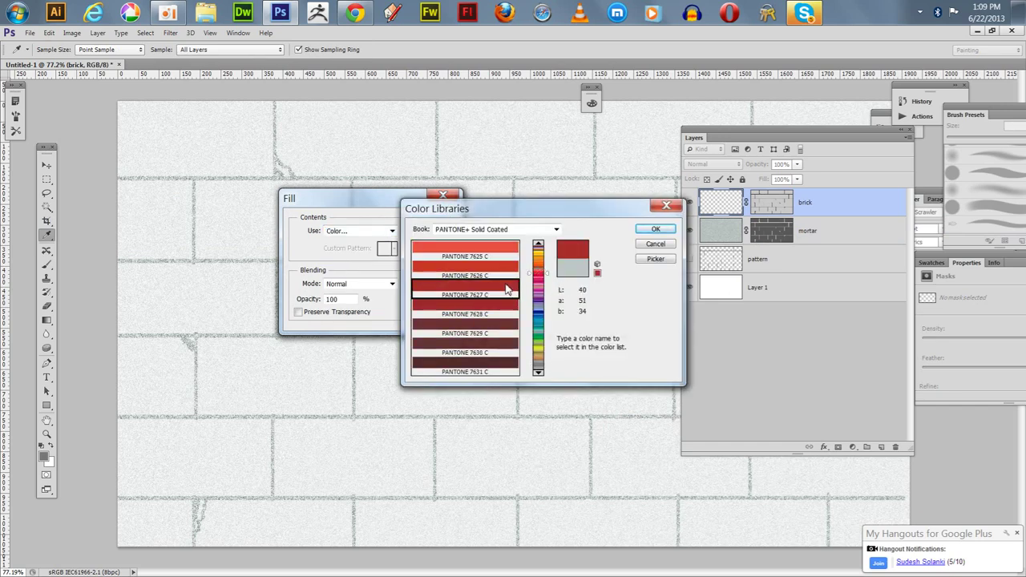
{"action": "left_click", "coordinate": [656, 229]}
{"action": "left_click", "coordinate": [432, 224]}
Step: Add monochromatic Add Noise to the red brick layer
{"action": "key", "text": "b"}
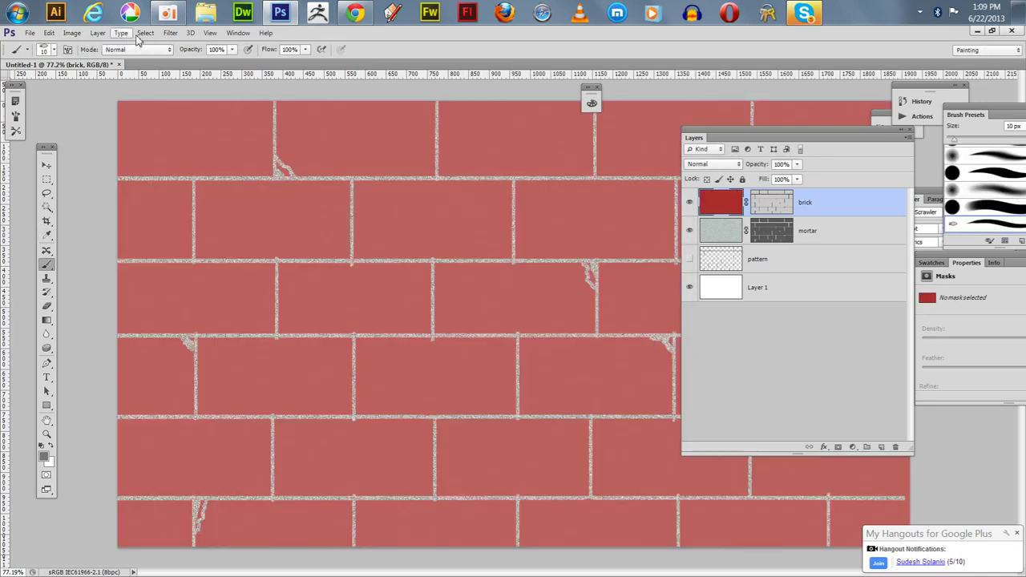
{"action": "left_click", "coordinate": [147, 34]}
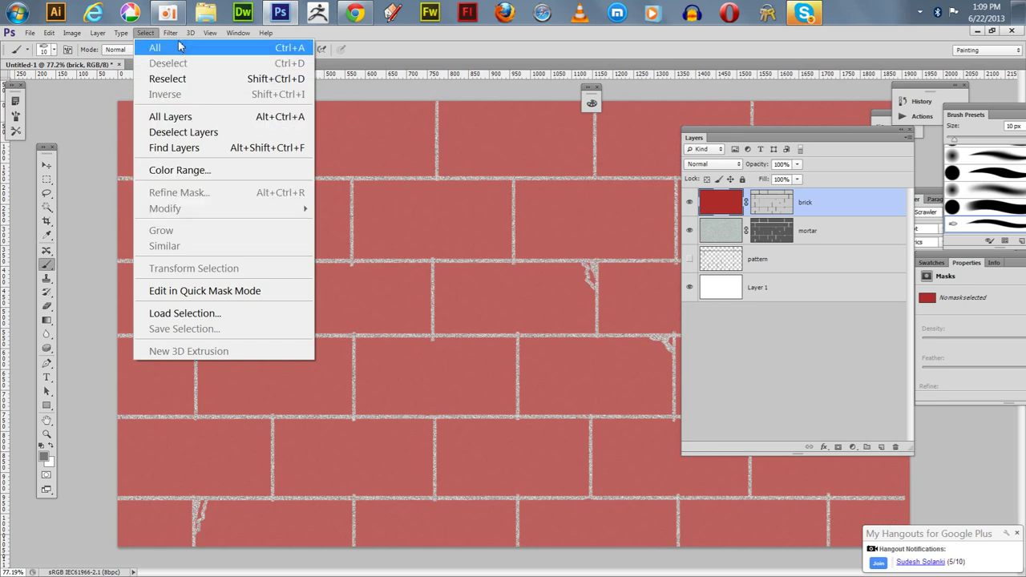
{"action": "mouse_move", "coordinate": [189, 224]}
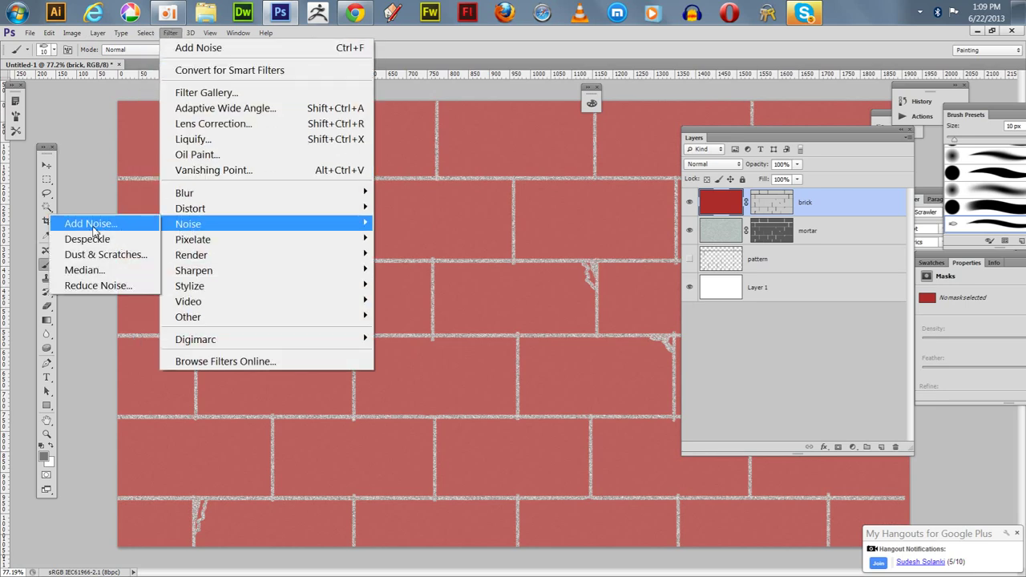
{"action": "left_click", "coordinate": [91, 225]}
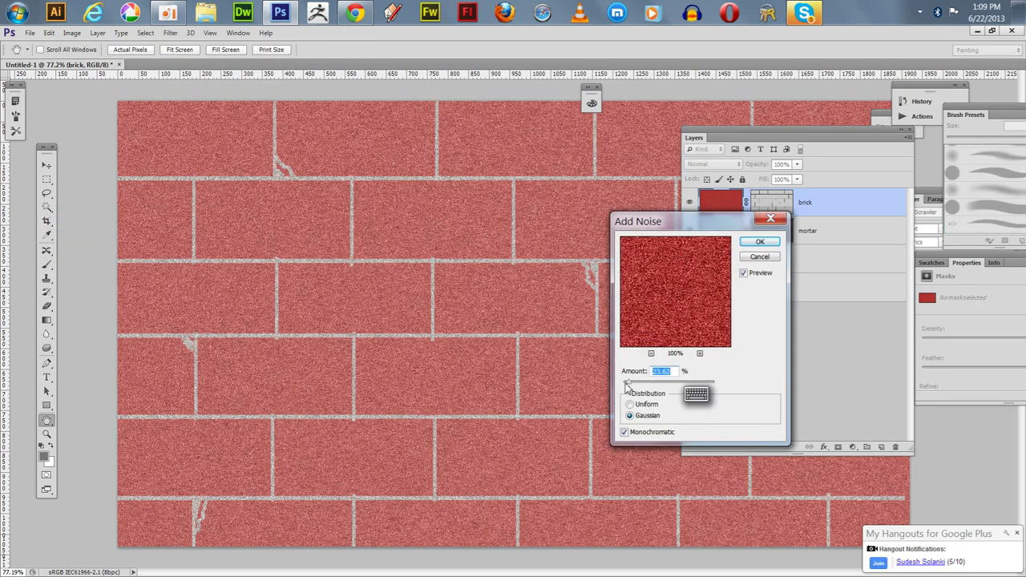
{"action": "left_click", "coordinate": [760, 241]}
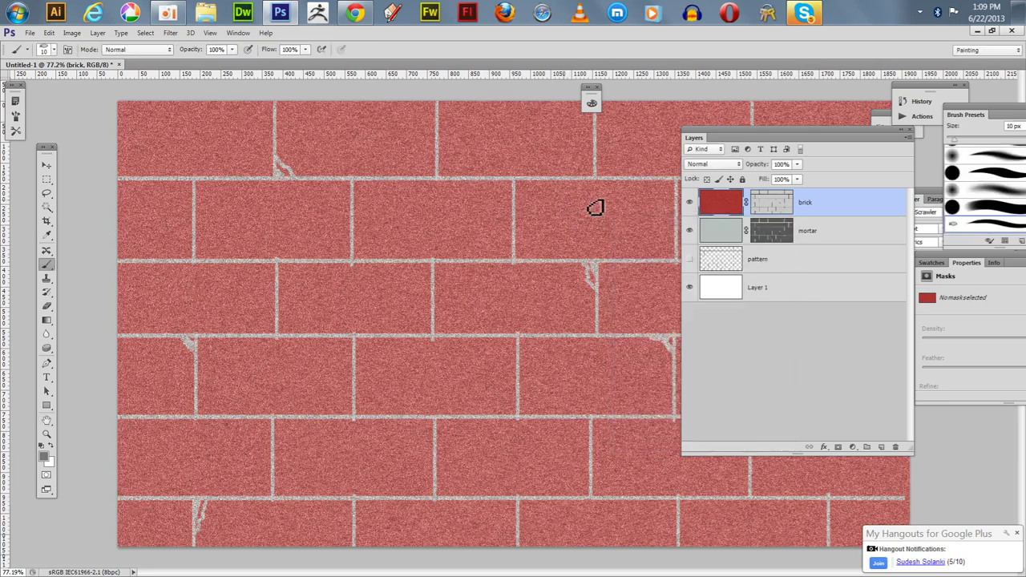
Step: Give the brick layer a smooth Inner Bevel & Emboss with depth raised to 154% and larger size
{"action": "left_click", "coordinate": [773, 207]}
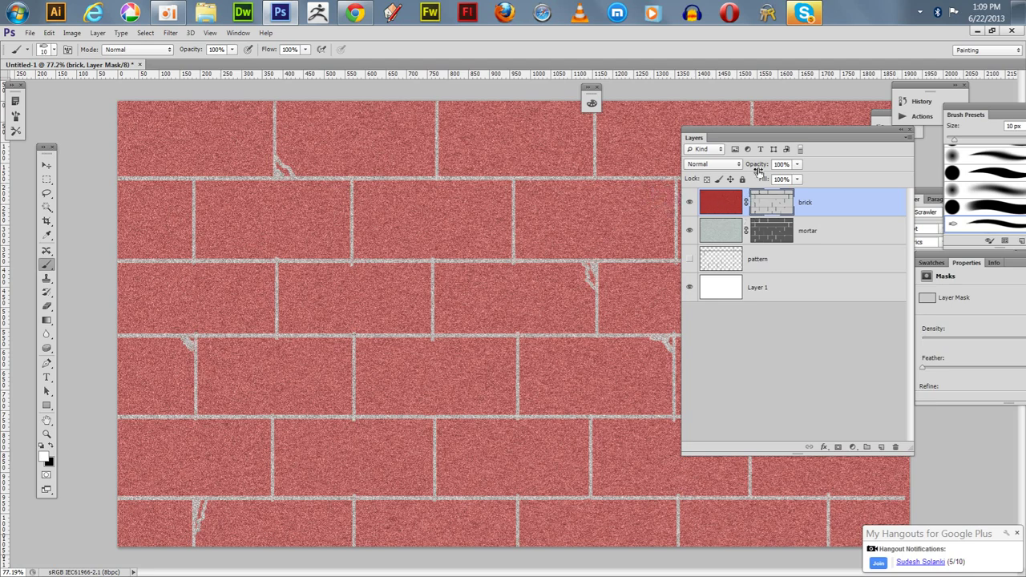
{"action": "left_click_drag", "start_coordinate": [753, 137], "coordinate": [718, 138]}
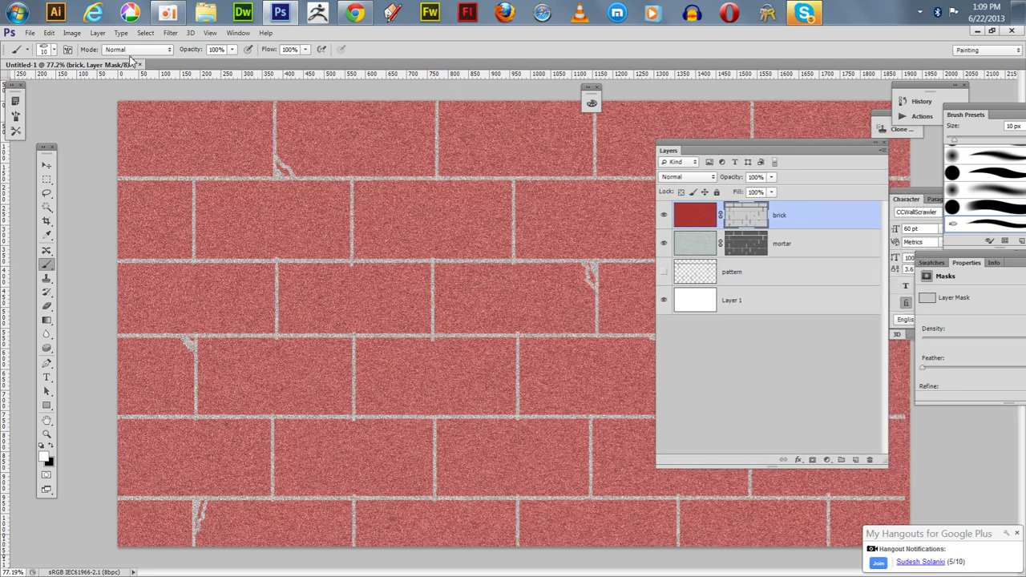
{"action": "left_click", "coordinate": [97, 33]}
{"action": "mouse_move", "coordinate": [150, 105]}
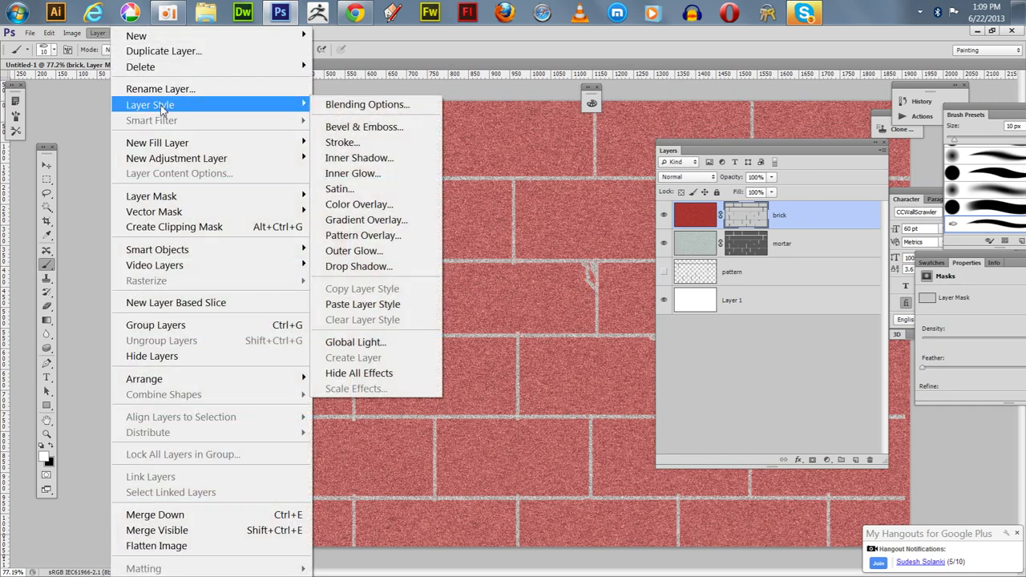
{"action": "left_click", "coordinate": [335, 126]}
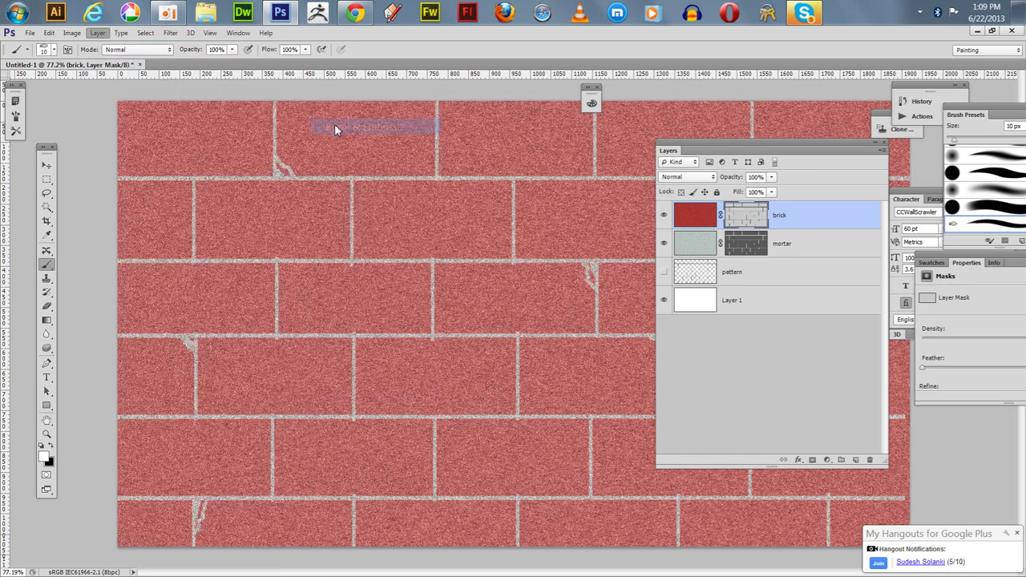
{"action": "left_click_drag", "start_coordinate": [262, 255], "coordinate": [286, 191]}
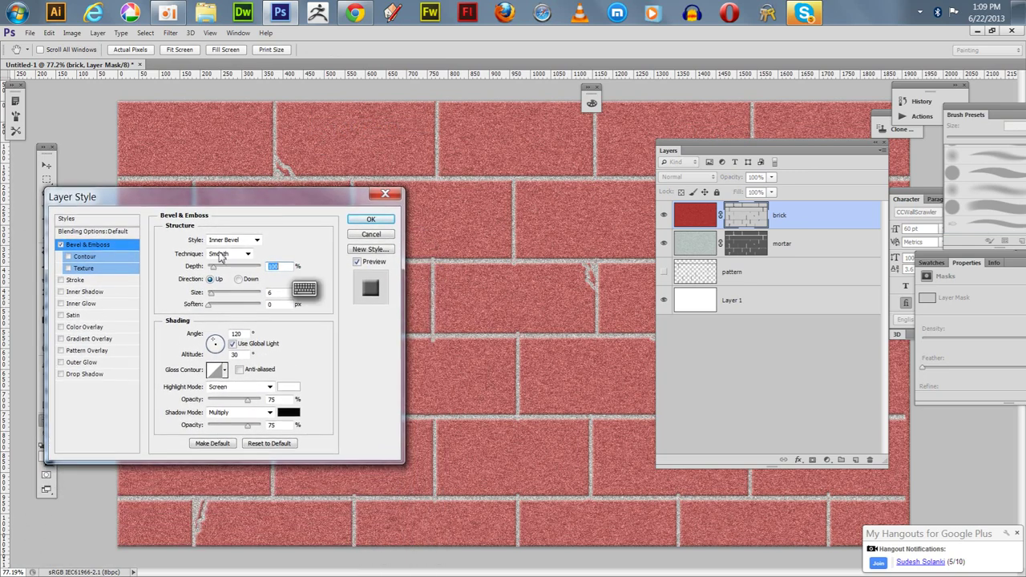
{"action": "left_click_drag", "start_coordinate": [213, 270], "coordinate": [218, 273]}
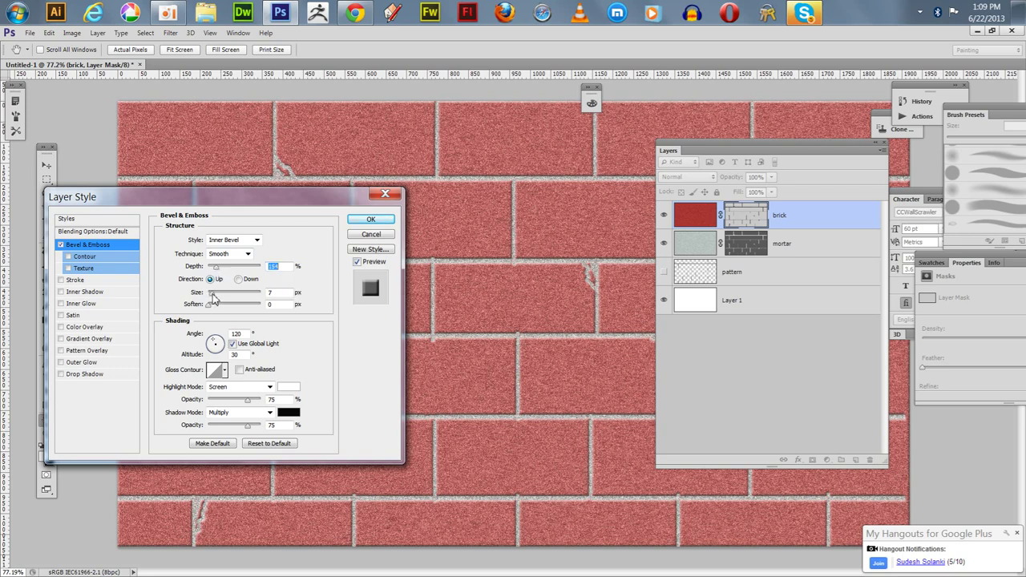
{"action": "left_click_drag", "start_coordinate": [211, 297], "coordinate": [215, 296]}
{"action": "left_click", "coordinate": [365, 219]}
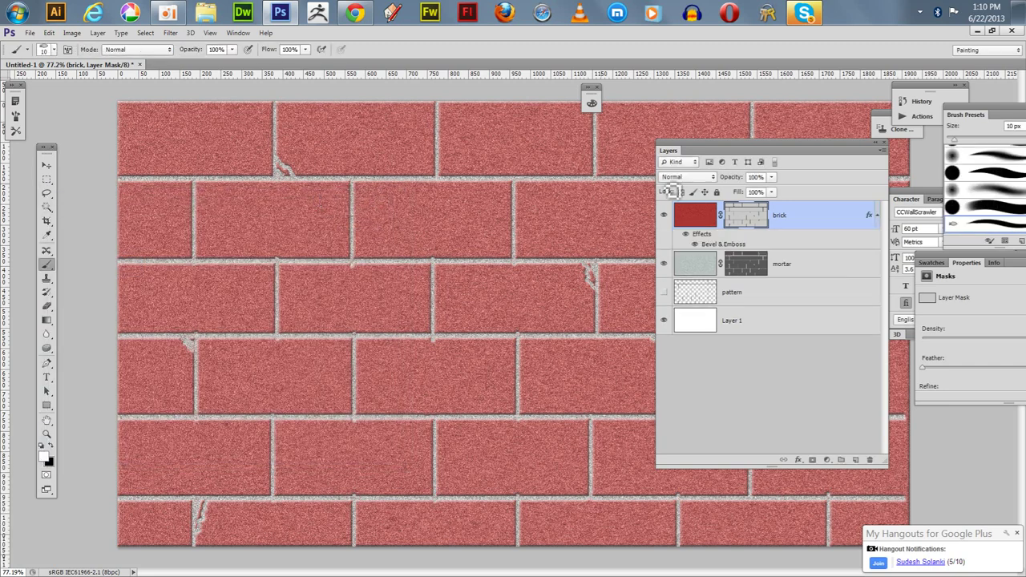
{"action": "left_click", "coordinate": [762, 241]}
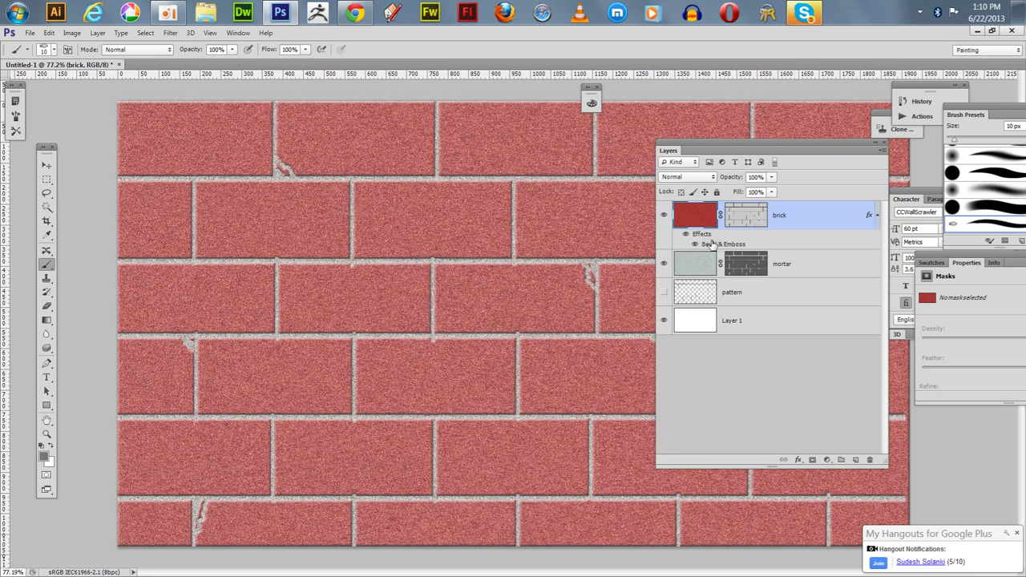
Step: Copy the brick layer's style and paste it onto the mortar layer
{"action": "right_click", "coordinate": [711, 242]}
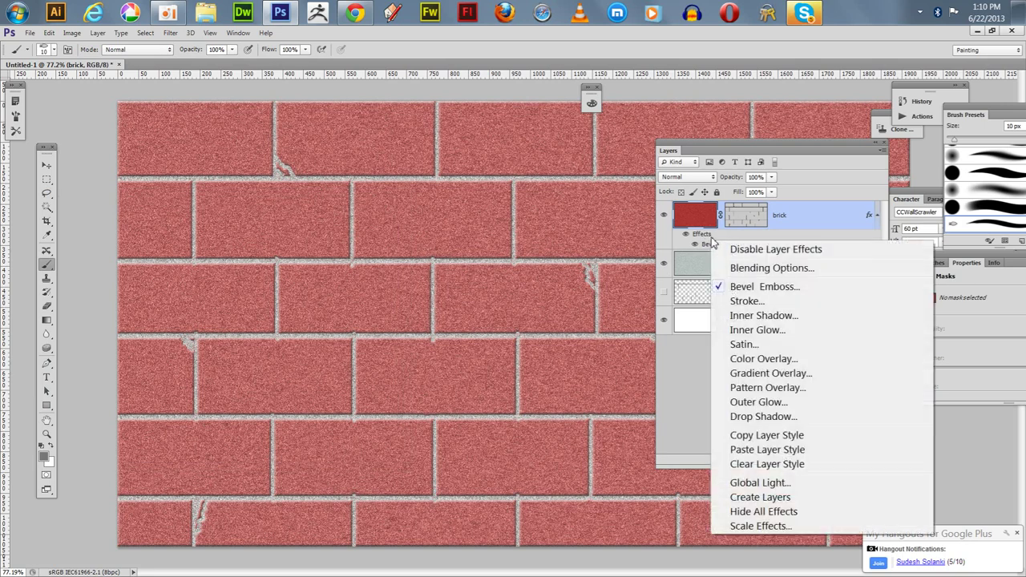
{"action": "left_click", "coordinate": [782, 435]}
{"action": "left_click", "coordinate": [815, 268]}
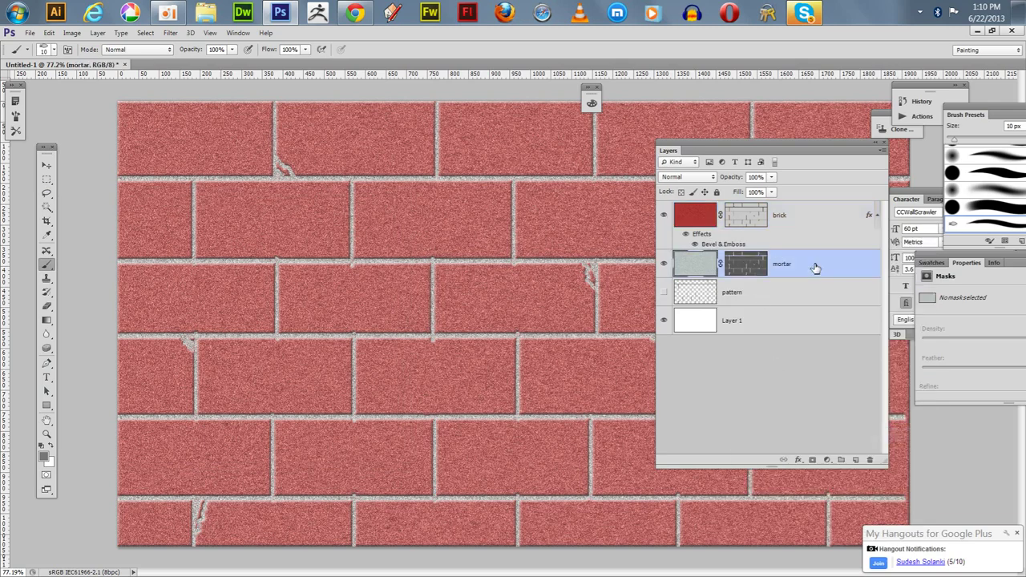
{"action": "right_click", "coordinate": [809, 266]}
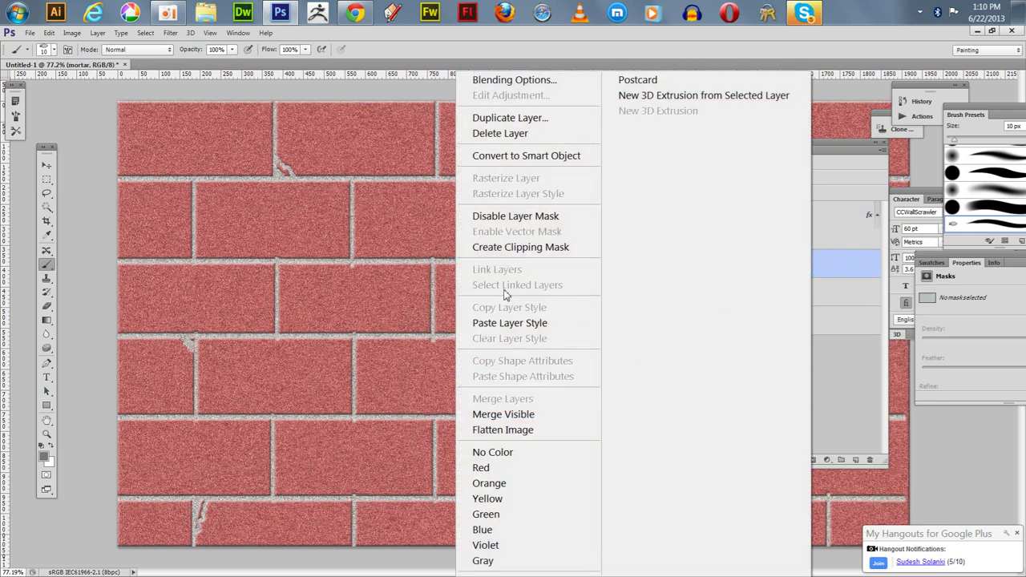
{"action": "left_click", "coordinate": [510, 323]}
{"action": "left_click", "coordinate": [664, 312]}
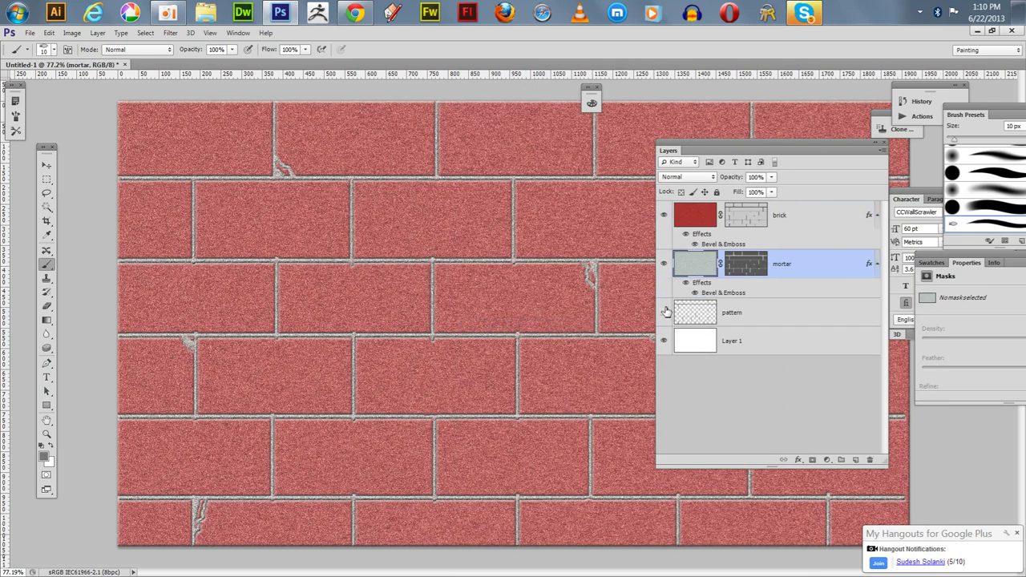
{"action": "left_click", "coordinate": [664, 312]}
Step: Lower the mortar bevel depth to 52% with lighting angle 100 and altitude 32
{"action": "right_click", "coordinate": [721, 294]}
{"action": "left_click", "coordinate": [705, 294]}
{"action": "double_click", "coordinate": [714, 295]}
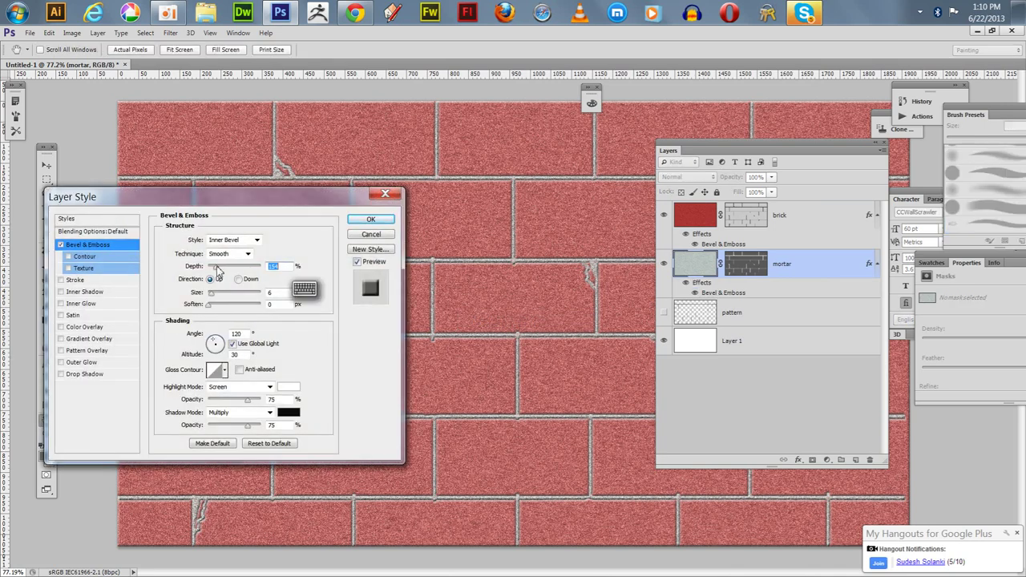
{"action": "left_click_drag", "start_coordinate": [217, 270], "coordinate": [209, 269]}
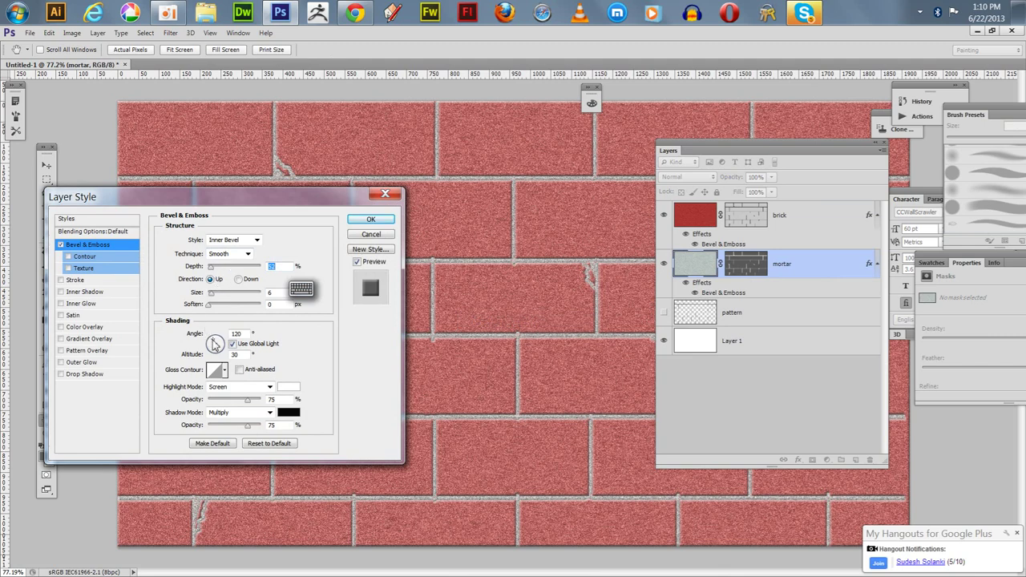
{"action": "left_click_drag", "start_coordinate": [215, 343], "coordinate": [216, 342]}
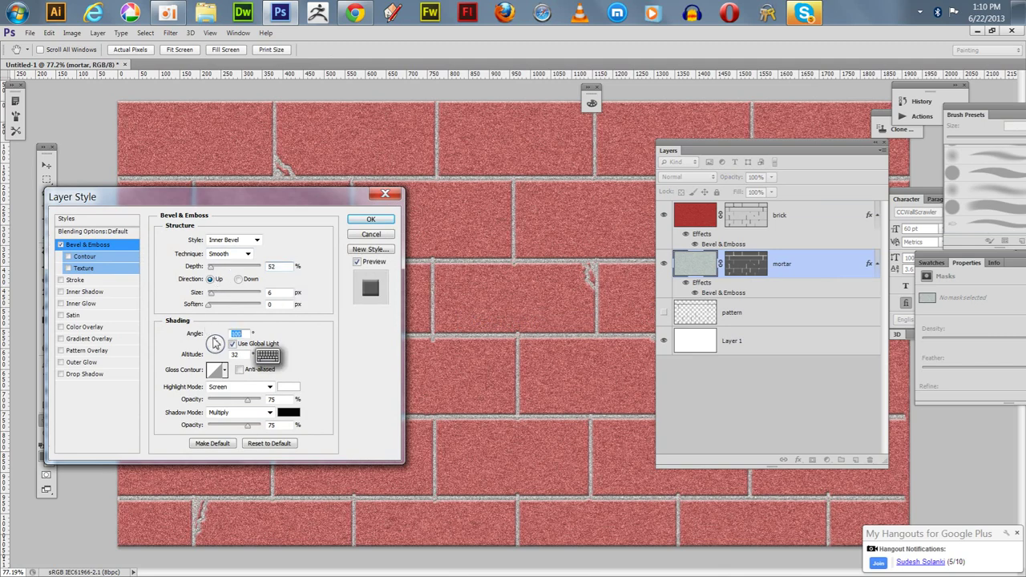
{"action": "left_click", "coordinate": [369, 219]}
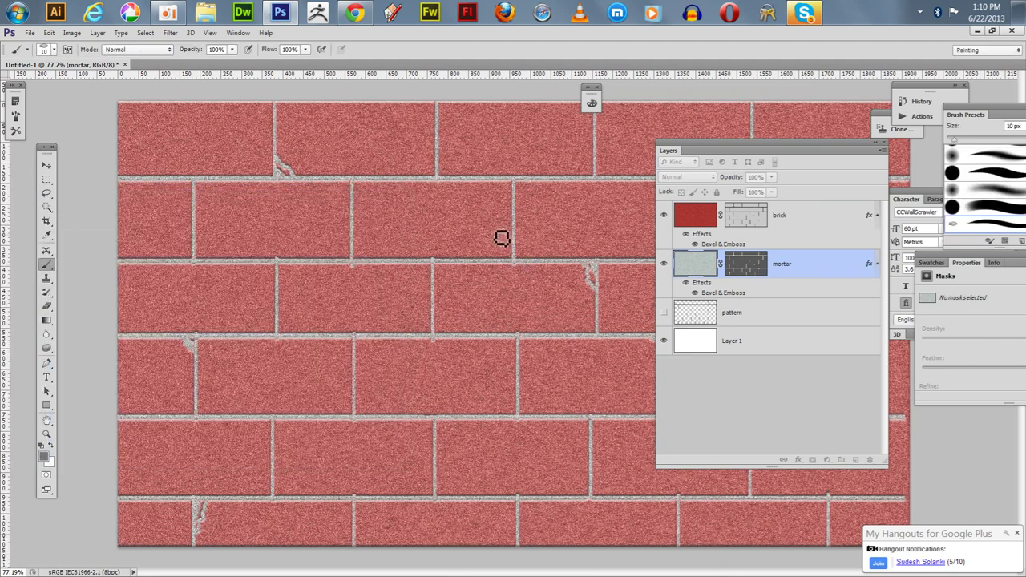
Step: Group the brick and mortar layers into Group 1
{"action": "mouse_move", "coordinate": [716, 149]}
{"action": "left_mouse_down"}
{"action": "mouse_move", "coordinate": [797, 197]}
{"action": "mouse_move", "coordinate": [775, 172]}
{"action": "mouse_move", "coordinate": [814, 183]}
{"action": "mouse_move", "coordinate": [585, 155]}
{"action": "mouse_move", "coordinate": [624, 132]}
{"action": "mouse_move", "coordinate": [664, 147]}
{"action": "left_mouse_up"}
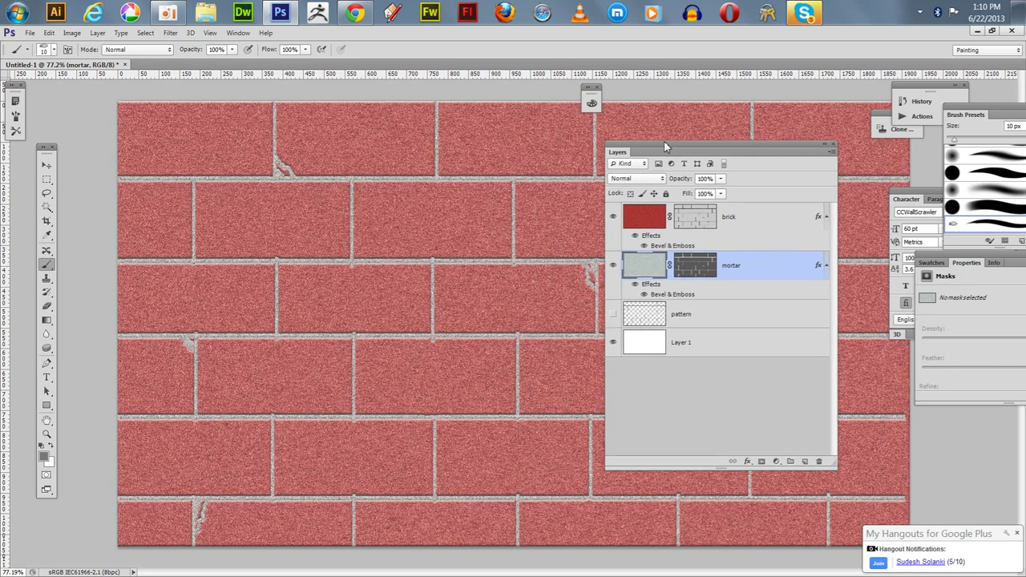
{"action": "left_click", "coordinate": [750, 222]}
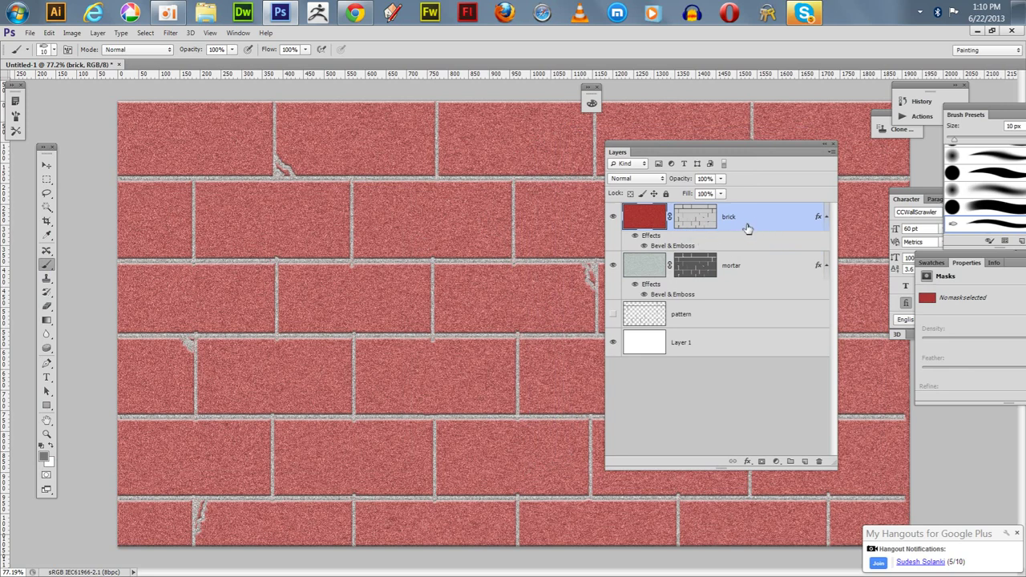
{"action": "left_click", "coordinate": [763, 273], "text": "shift"}
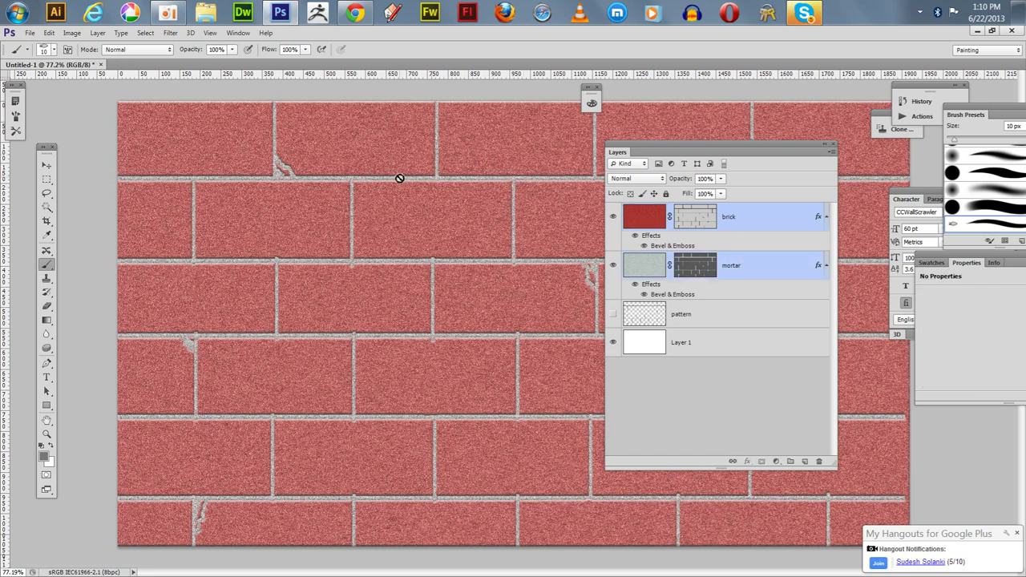
{"action": "key", "text": "ctrl+g"}
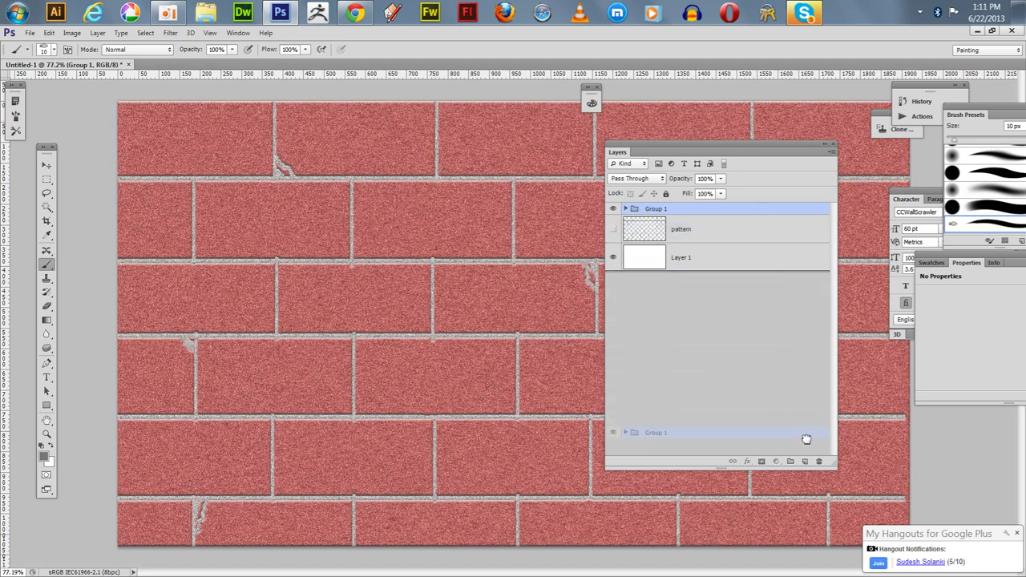
Step: Duplicate Group 1 as Group 1 copy and hide the original group
{"action": "left_click_drag", "start_coordinate": [762, 213], "coordinate": [805, 461]}
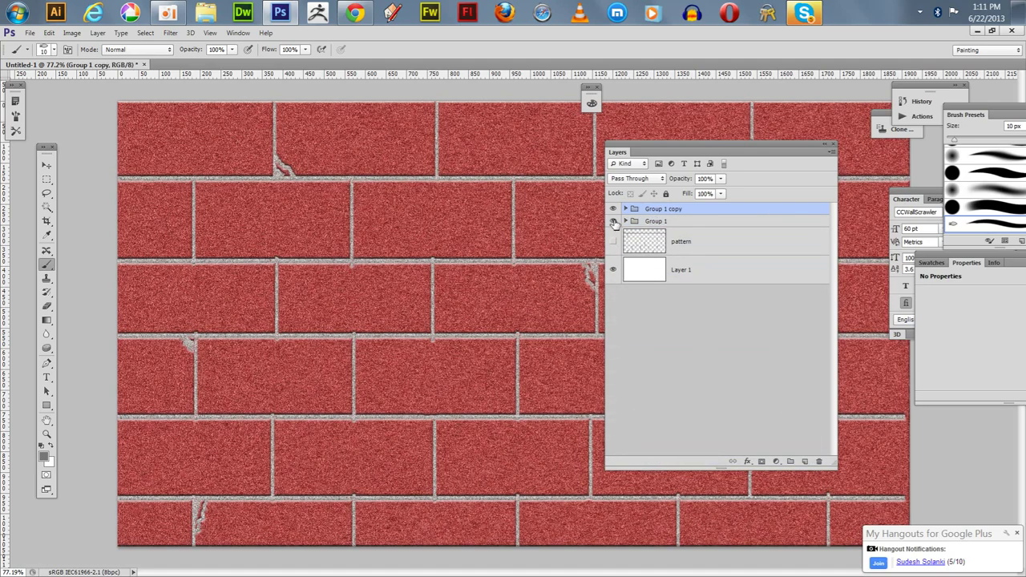
{"action": "left_click", "coordinate": [614, 221]}
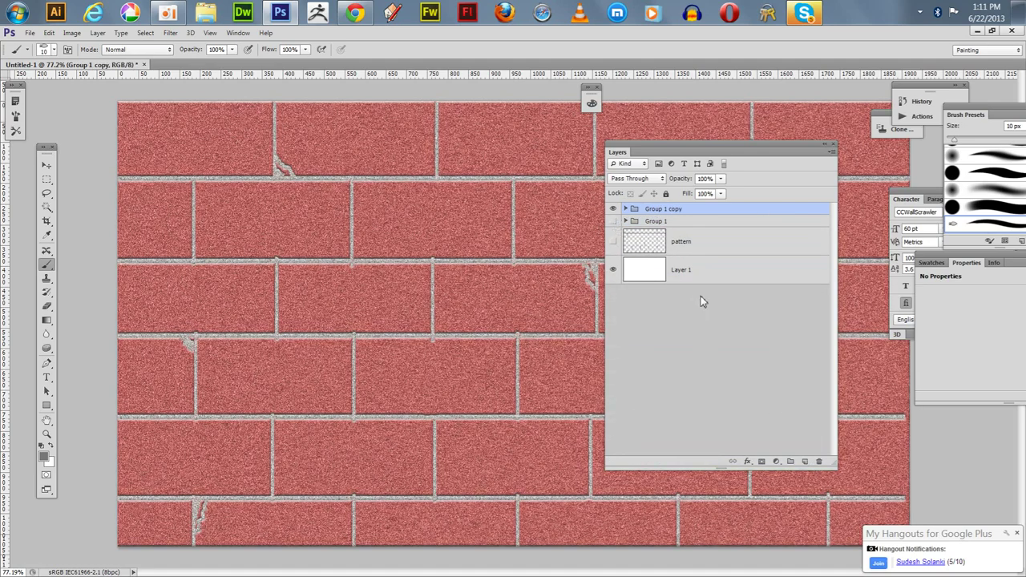
{"action": "left_click", "coordinate": [626, 209]}
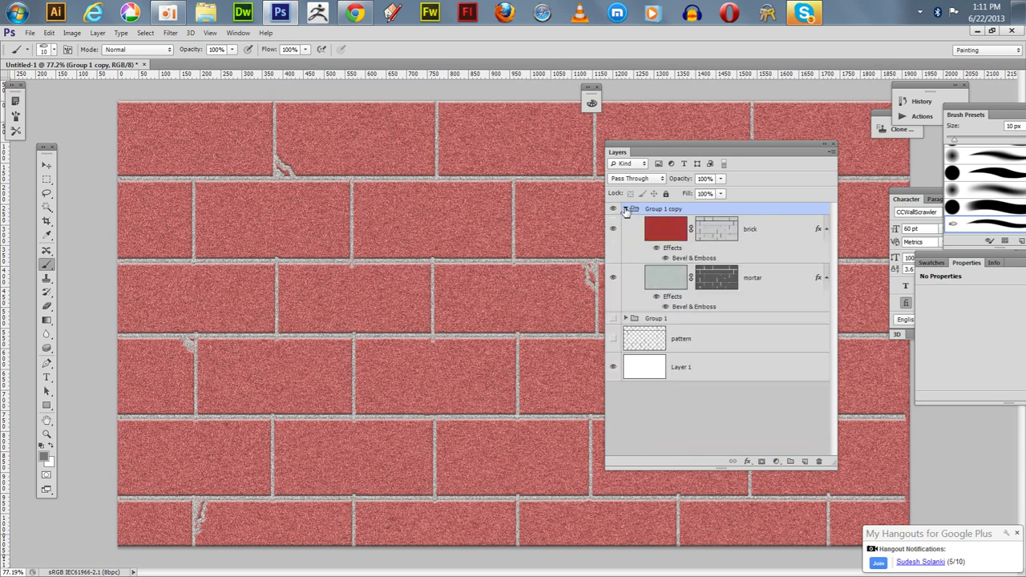
{"action": "left_click", "coordinate": [627, 209]}
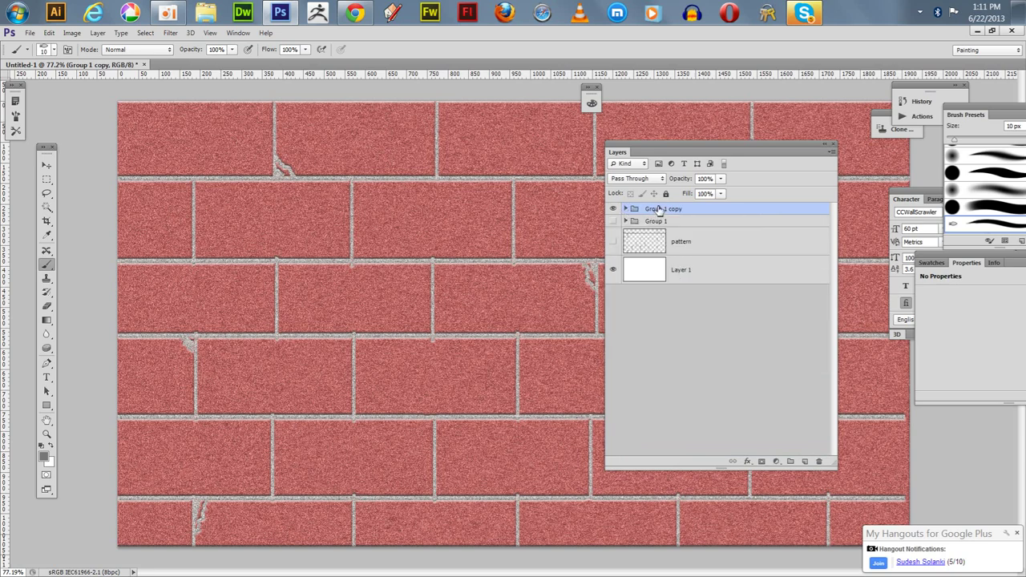
Step: Merge Group 1 copy into a single layer and duplicate it
{"action": "left_click", "coordinate": [97, 33]}
{"action": "left_click", "coordinate": [184, 515]}
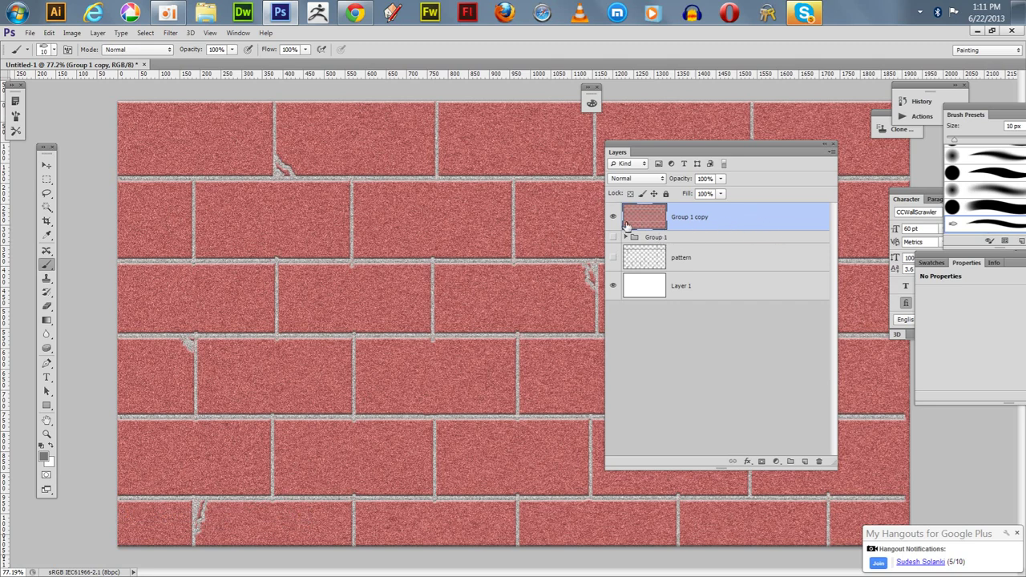
{"action": "left_click_drag", "start_coordinate": [783, 224], "coordinate": [805, 461]}
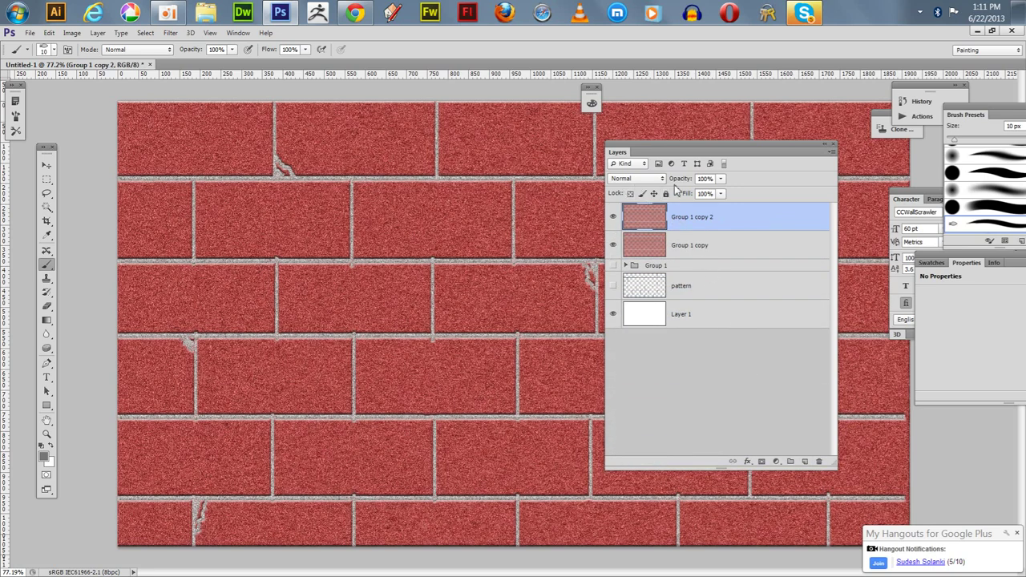
Step: Set the duplicate to Color Burn at 31% opacity and merge it with Group 1 copy
{"action": "left_click", "coordinate": [661, 179]}
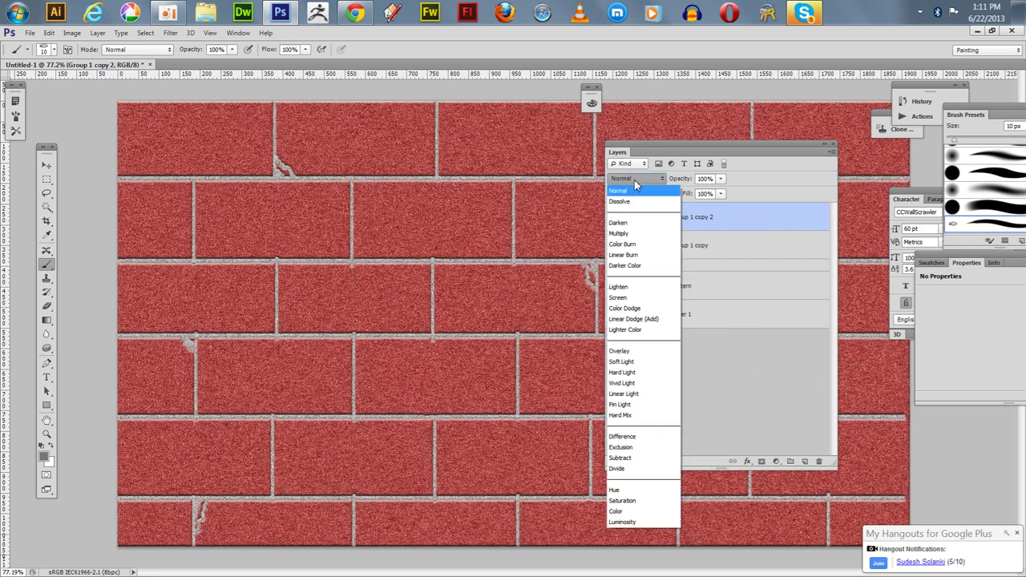
{"action": "left_click", "coordinate": [651, 244]}
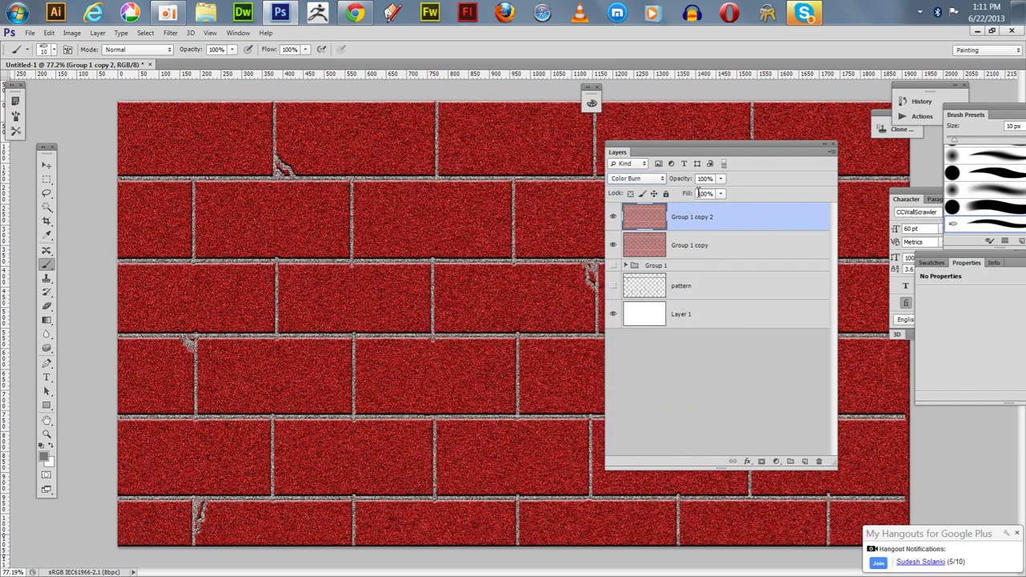
{"action": "left_click_drag", "start_coordinate": [682, 181], "coordinate": [670, 183]}
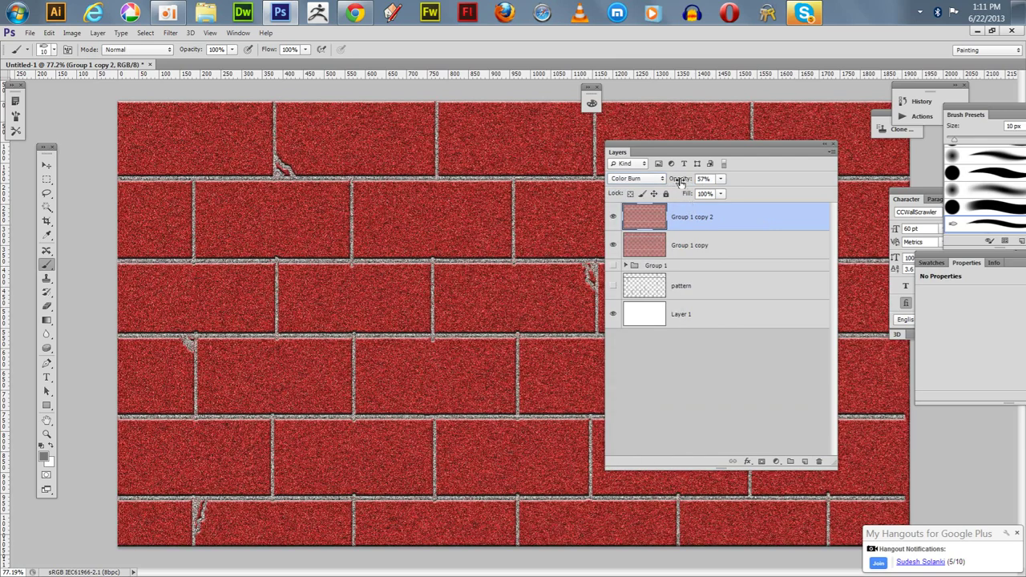
{"action": "left_click_drag", "start_coordinate": [684, 183], "coordinate": [682, 183]}
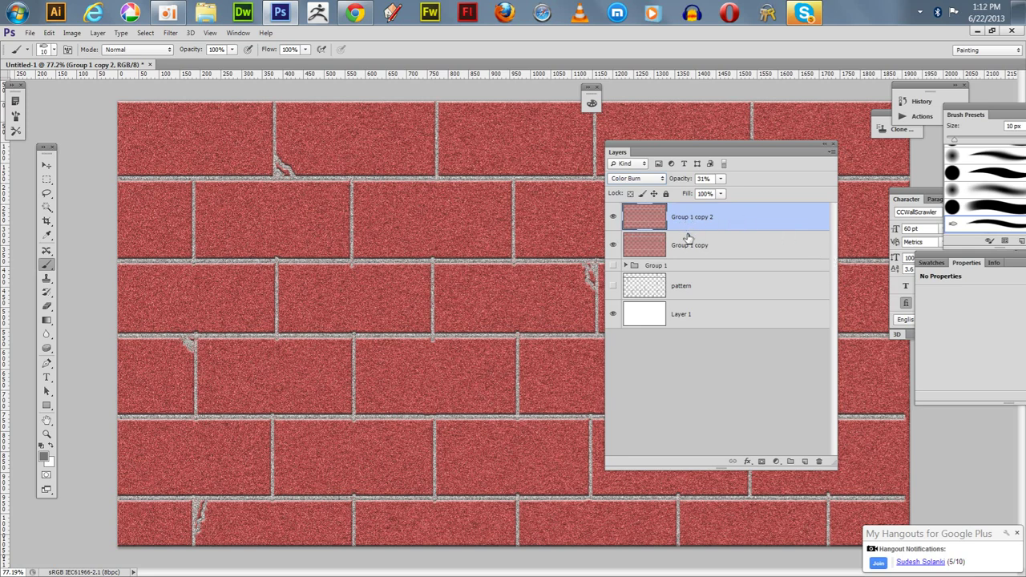
{"action": "left_click", "coordinate": [694, 247], "text": "shift"}
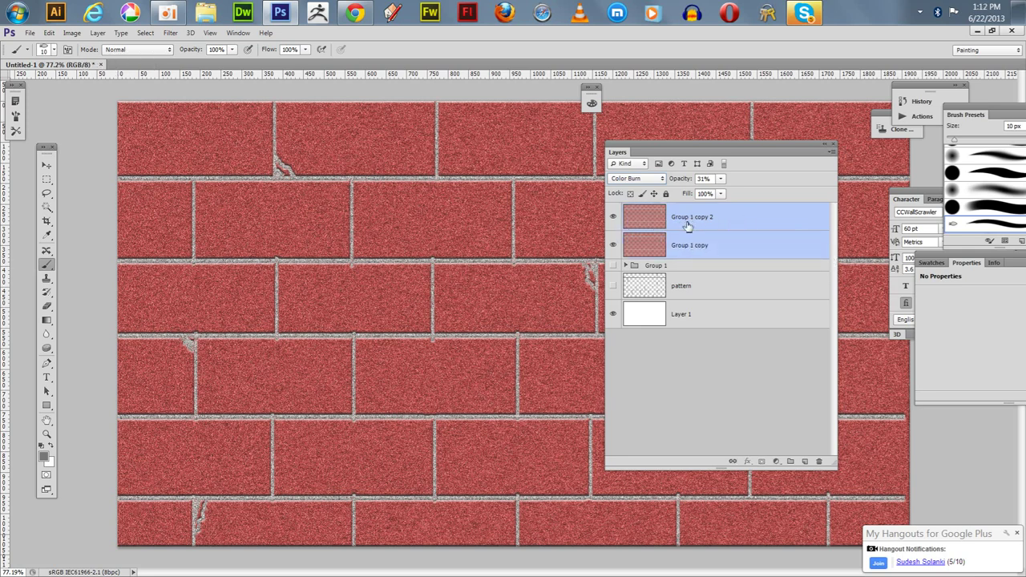
{"action": "key", "text": "ctrl+e"}
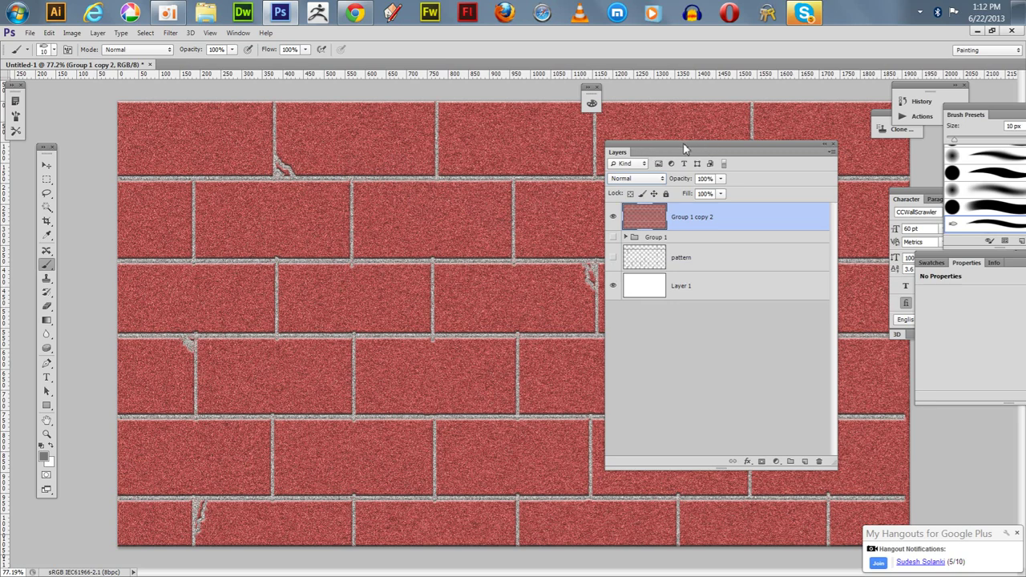
Step: Open Filter > Render > Lighting Effects on the merged brick layer
{"action": "left_click_drag", "start_coordinate": [684, 148], "coordinate": [718, 141]}
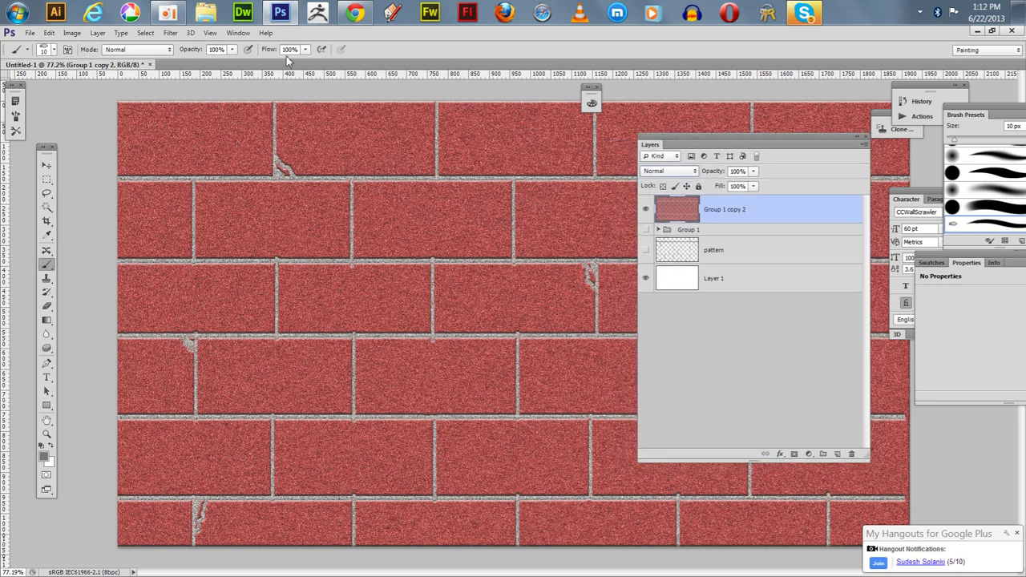
{"action": "left_click", "coordinate": [145, 32]}
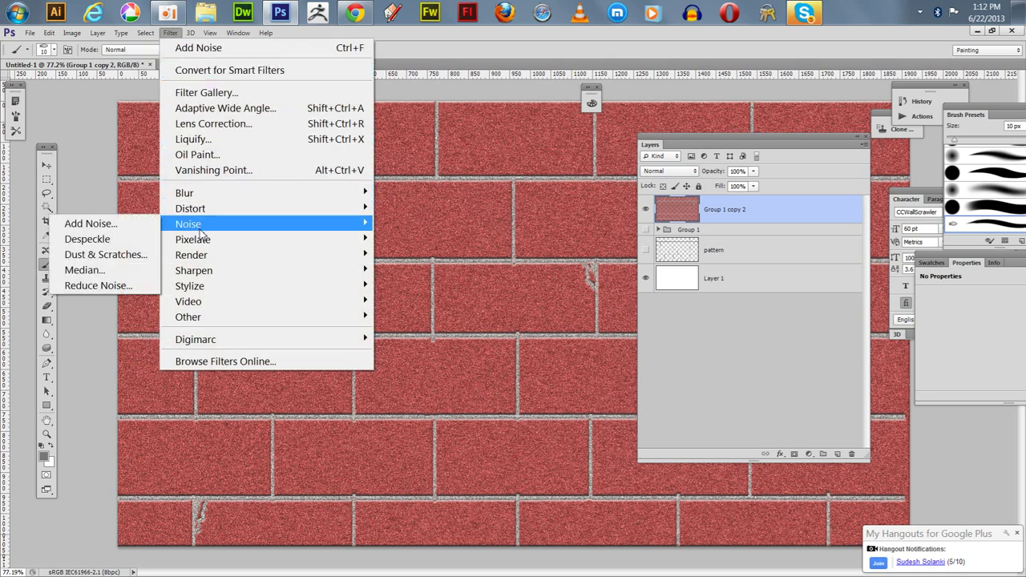
{"action": "mouse_move", "coordinate": [191, 255]}
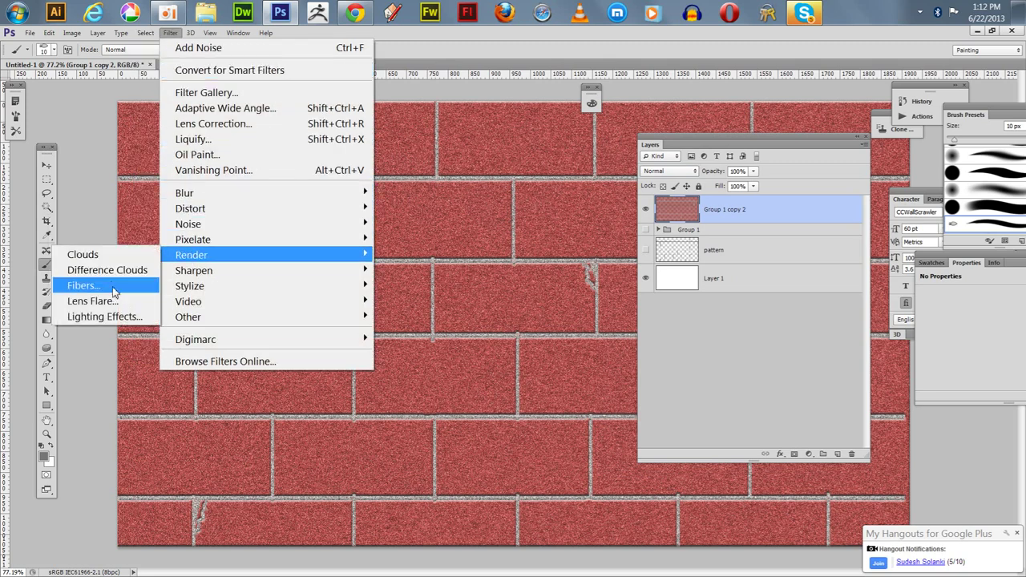
{"action": "left_click", "coordinate": [118, 318]}
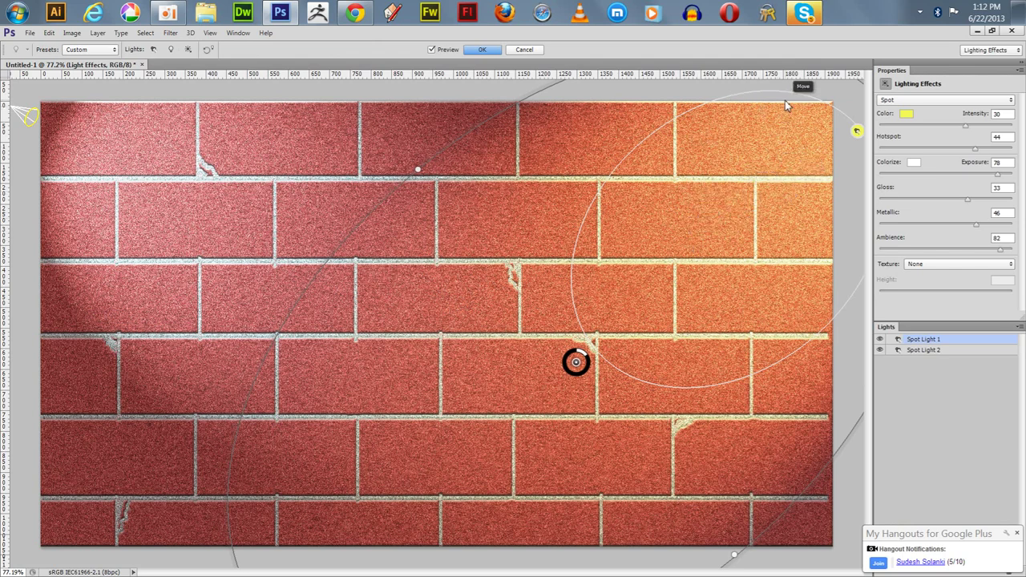
Step: Reposition and rotate Spot Light 1, lower its intensity to about 23, and apply the lighting
{"action": "mouse_move", "coordinate": [758, 108]}
{"action": "left_mouse_down"}
{"action": "mouse_move", "coordinate": [707, 136]}
{"action": "mouse_move", "coordinate": [755, 109]}
{"action": "mouse_move", "coordinate": [724, 113]}
{"action": "left_mouse_up"}
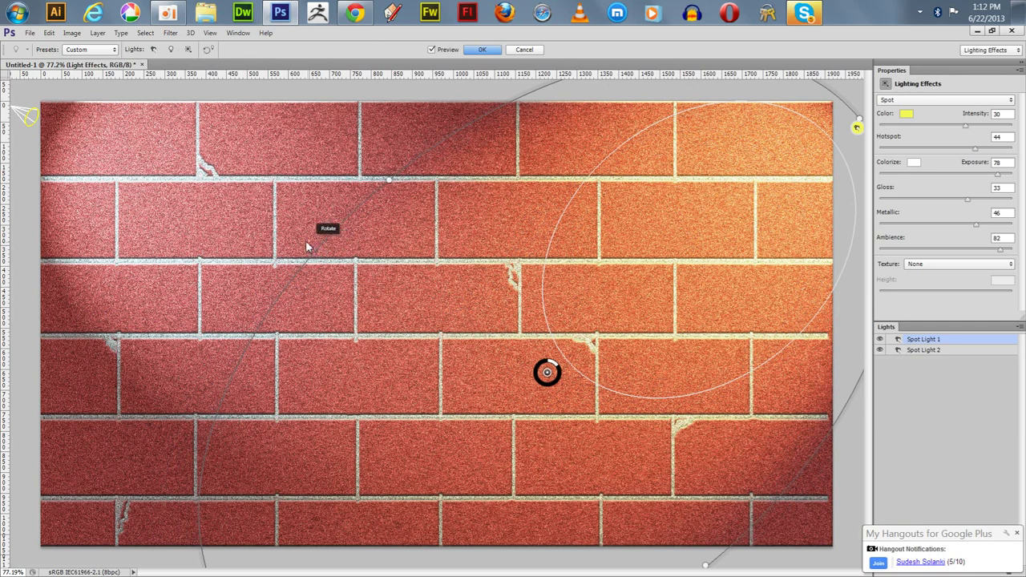
{"action": "left_click_drag", "start_coordinate": [314, 269], "coordinate": [325, 274]}
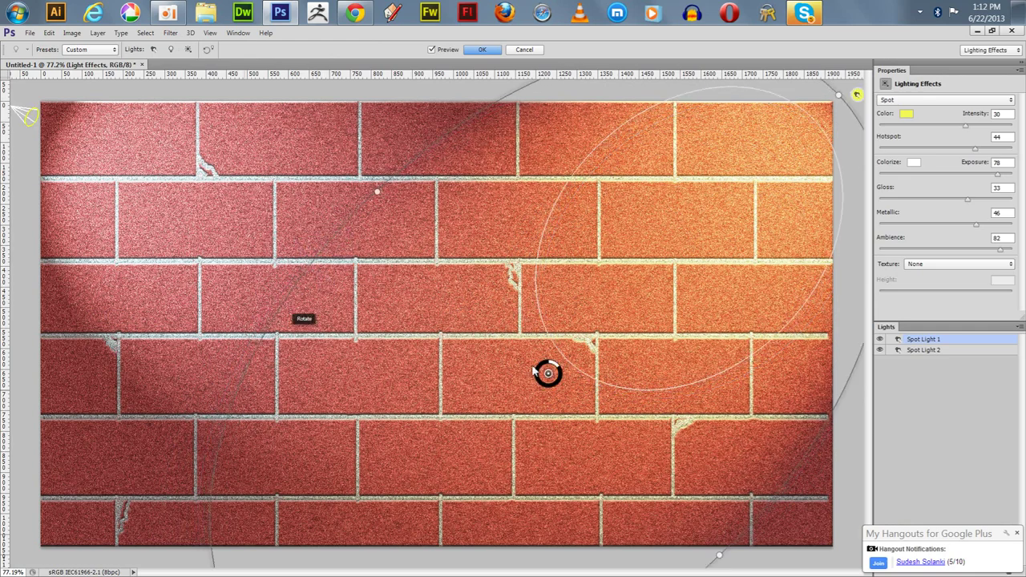
{"action": "left_click_drag", "start_coordinate": [552, 372], "coordinate": [561, 380]}
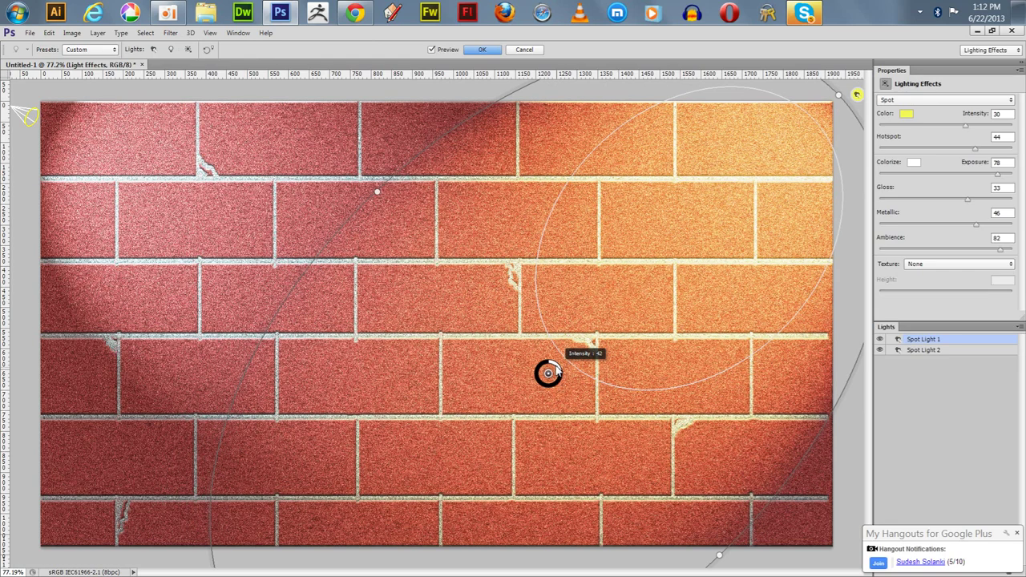
{"action": "left_click_drag", "start_coordinate": [560, 374], "coordinate": [557, 366]}
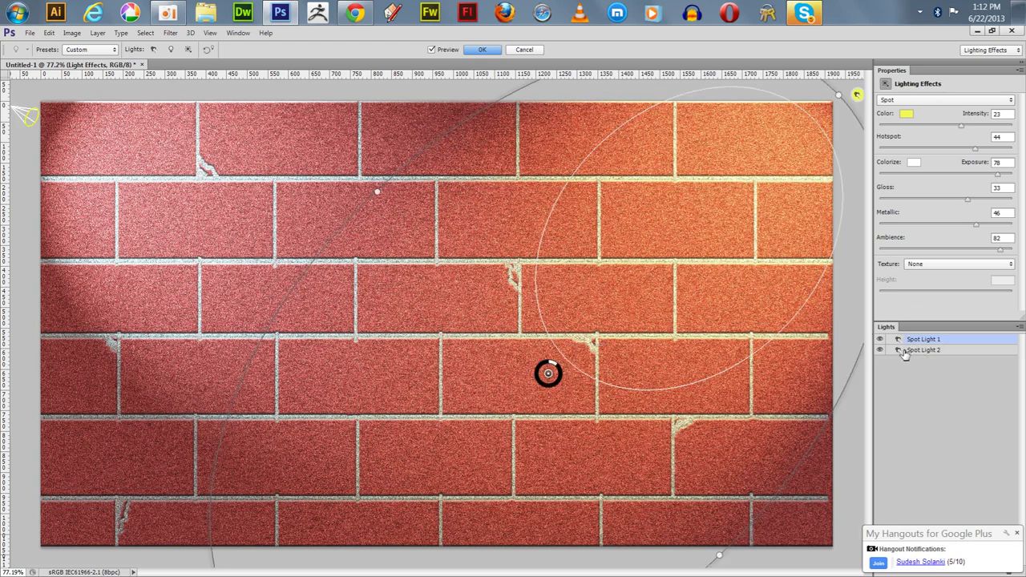
{"action": "left_click", "coordinate": [904, 353]}
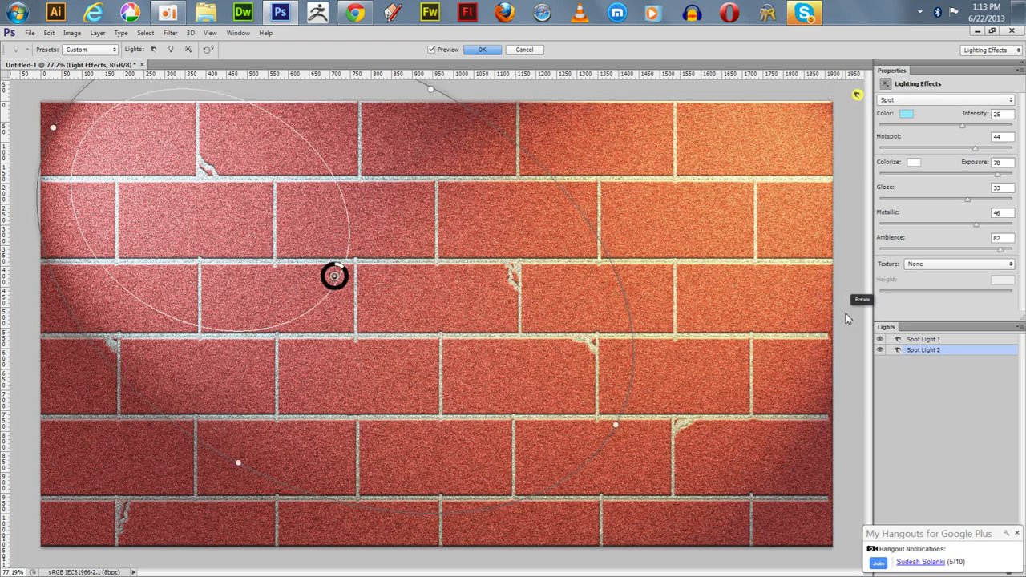
{"action": "left_click", "coordinate": [480, 50]}
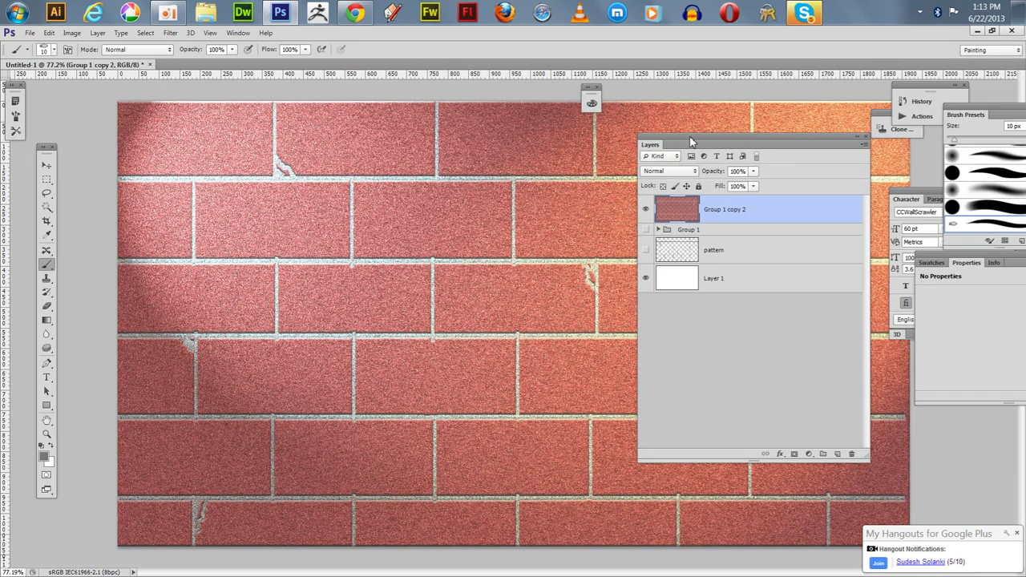
{"action": "left_click_drag", "start_coordinate": [692, 141], "coordinate": [341, 215]}
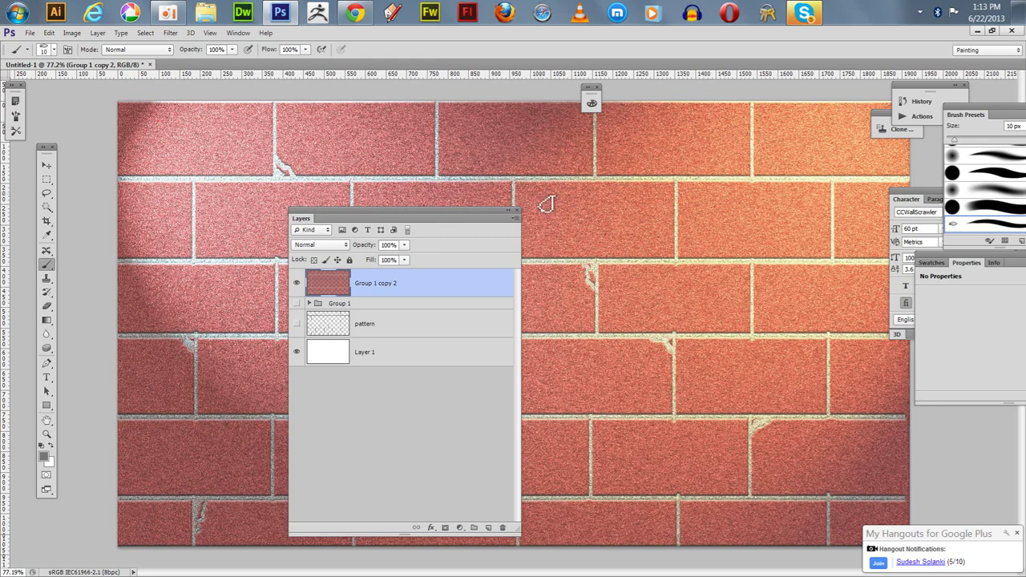
{"action": "left_click", "coordinate": [333, 308]}
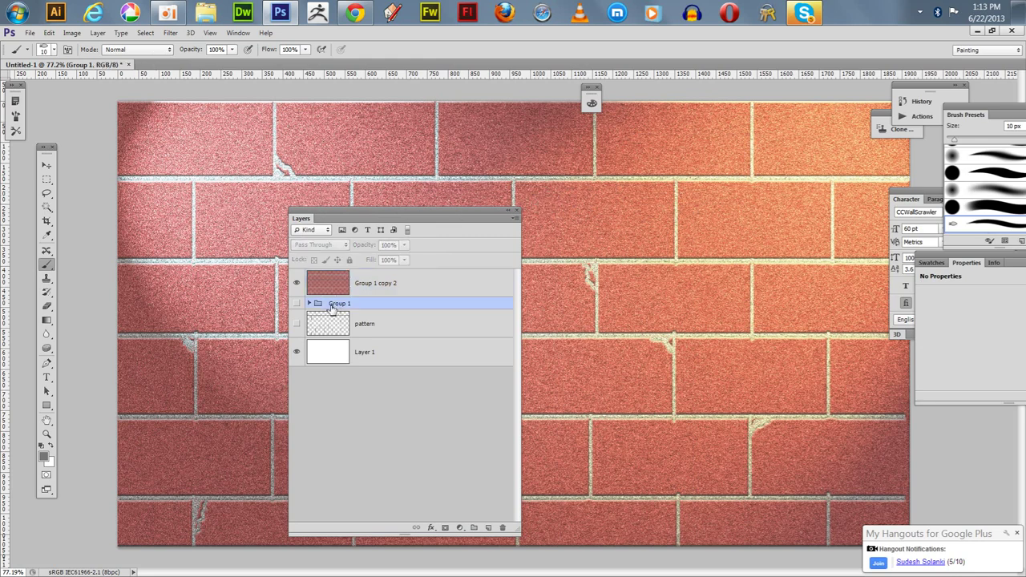
{"action": "left_click", "coordinate": [296, 283]}
{"action": "left_click", "coordinate": [308, 303]}
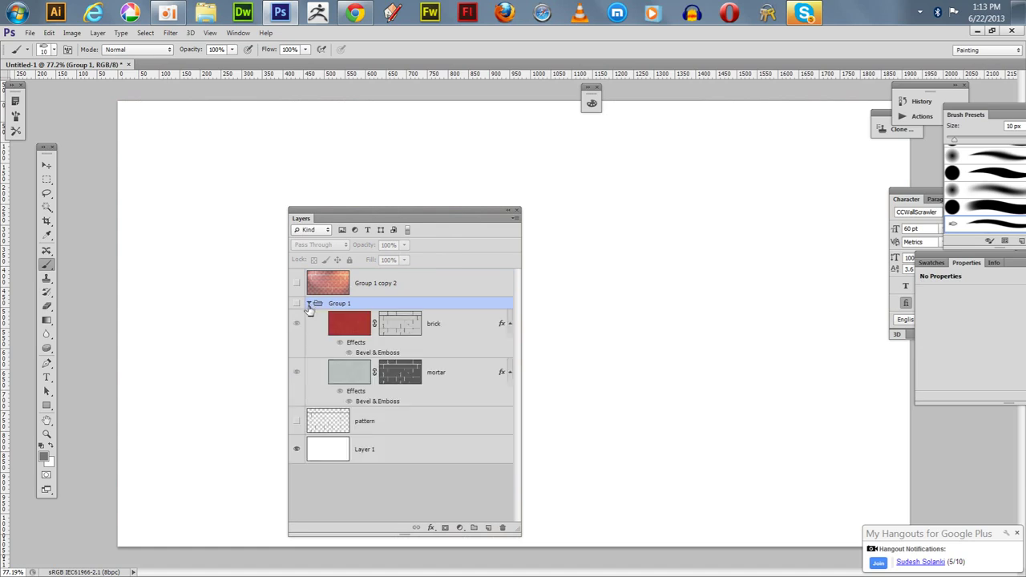
{"action": "left_click", "coordinate": [340, 331]}
{"action": "left_click", "coordinate": [297, 323]}
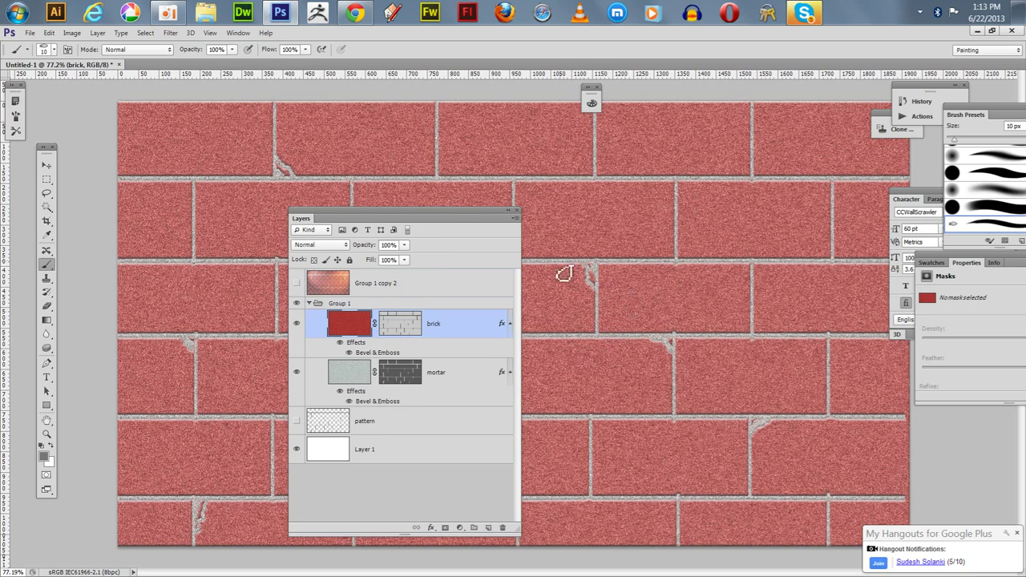
{"action": "left_click", "coordinate": [311, 306]}
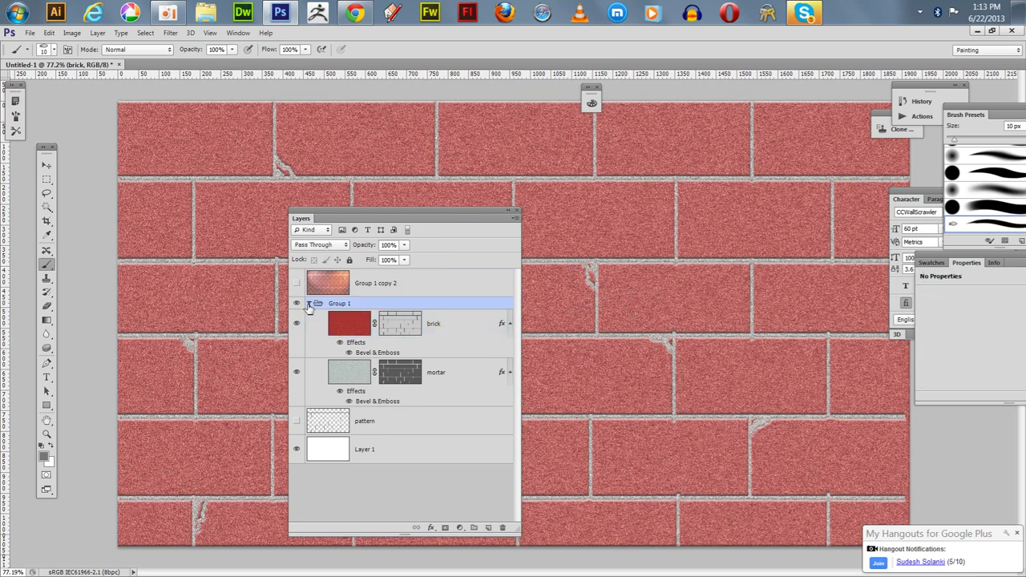
{"action": "left_click", "coordinate": [310, 304]}
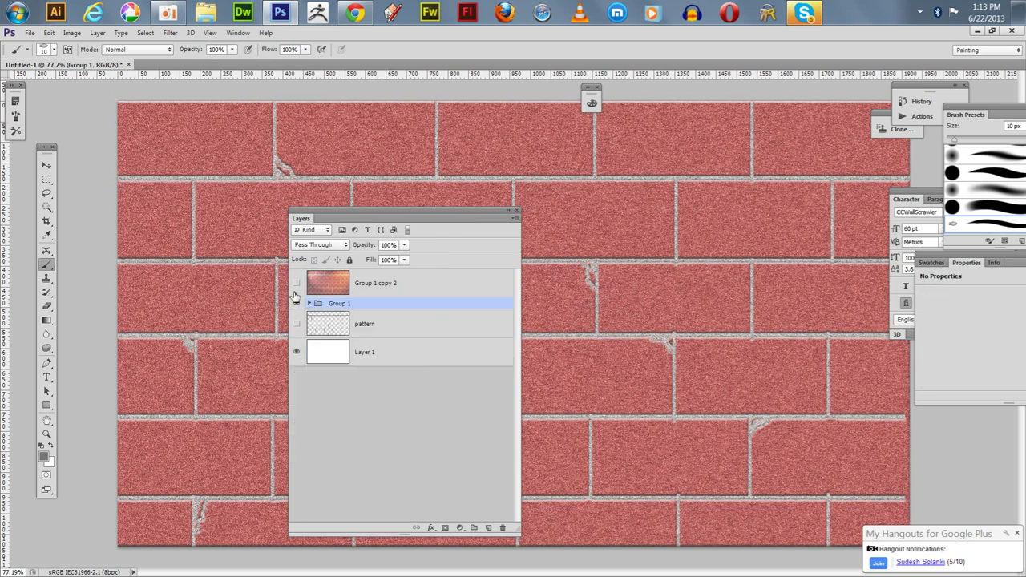
{"action": "left_click", "coordinate": [295, 303]}
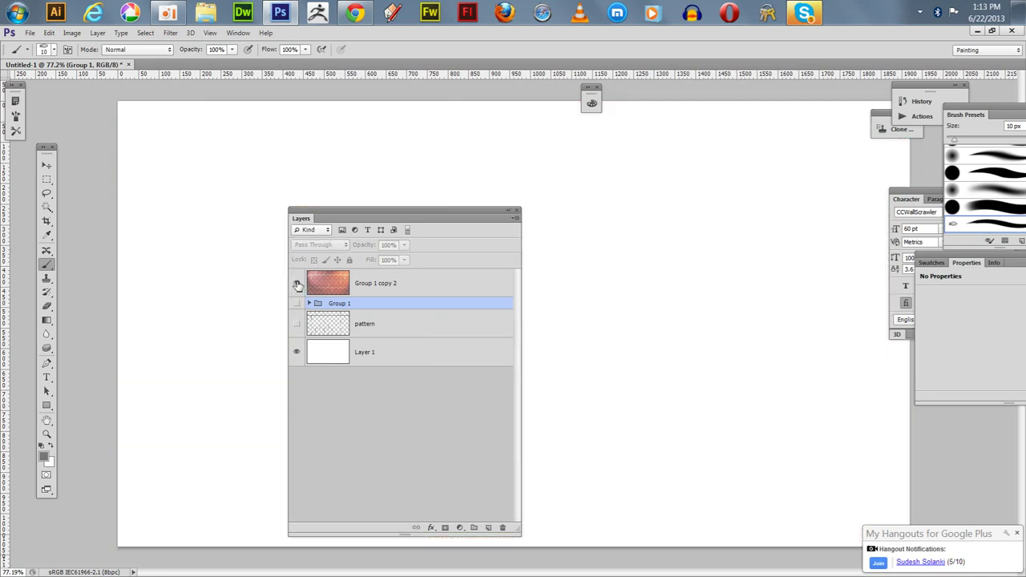
{"action": "left_click", "coordinate": [296, 284]}
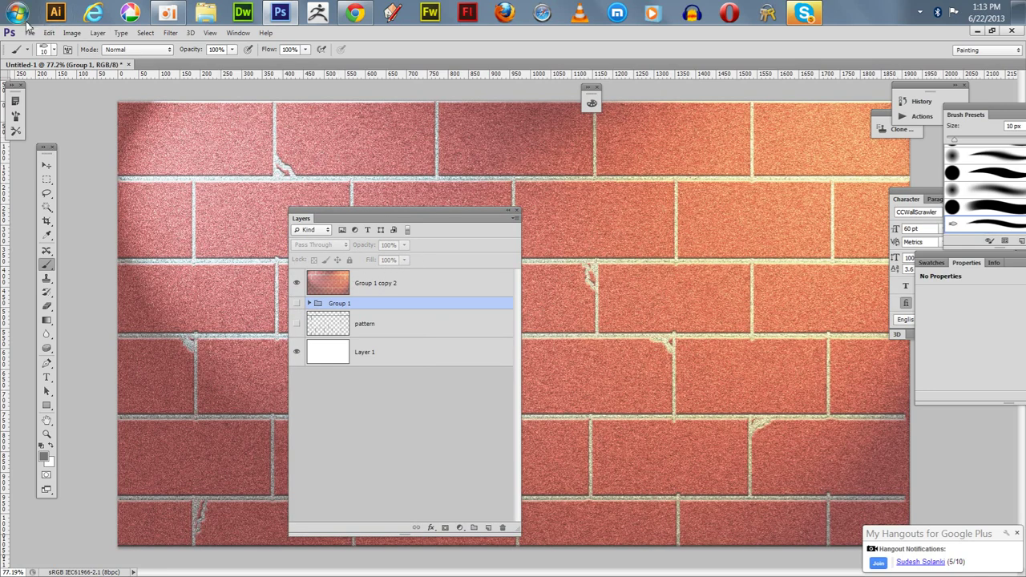
{"action": "left_click", "coordinate": [429, 287]}
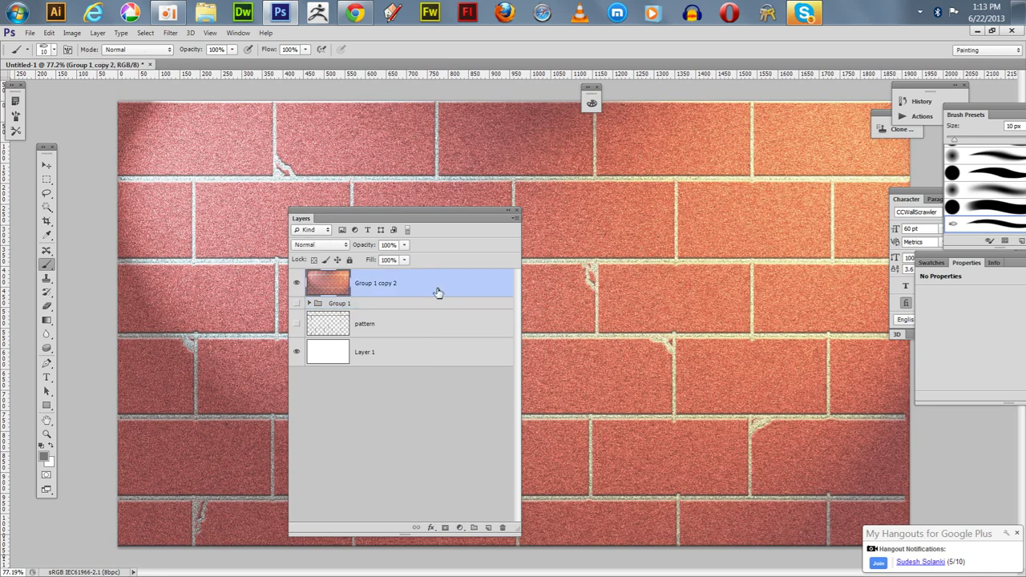
{"action": "mouse_move", "coordinate": [424, 218]}
{"action": "left_mouse_down"}
{"action": "mouse_move", "coordinate": [474, 186]}
{"action": "mouse_move", "coordinate": [515, 191]}
{"action": "left_mouse_up"}
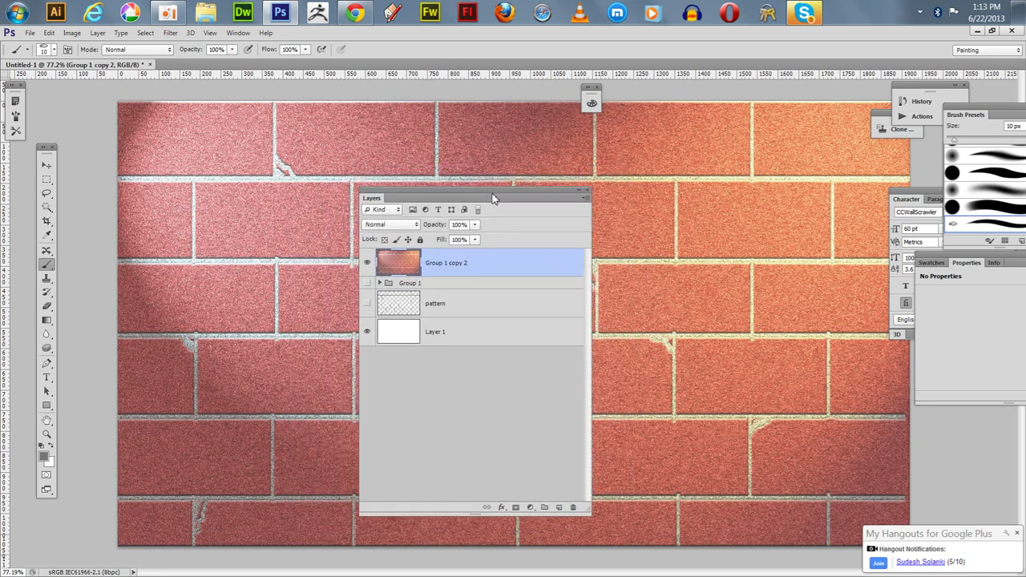